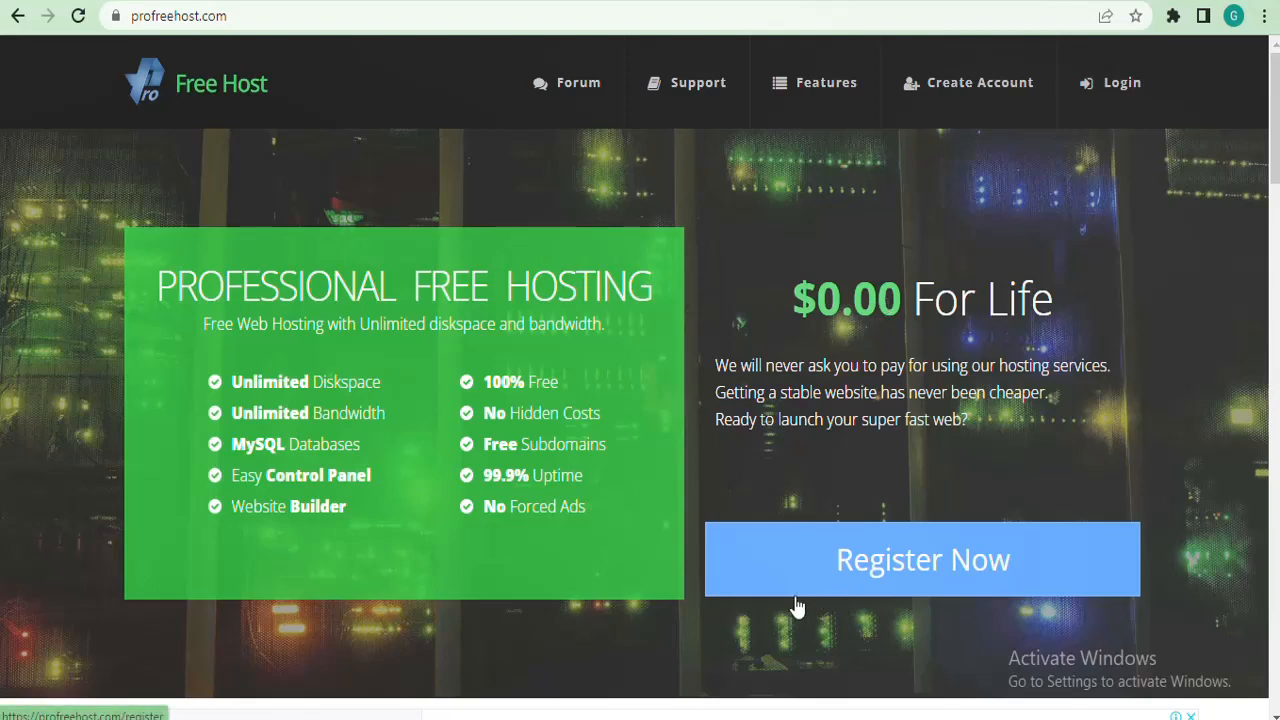
# Register a ProFreeHost account using the saved email address and a new password.
pyautogui.click(916, 572)
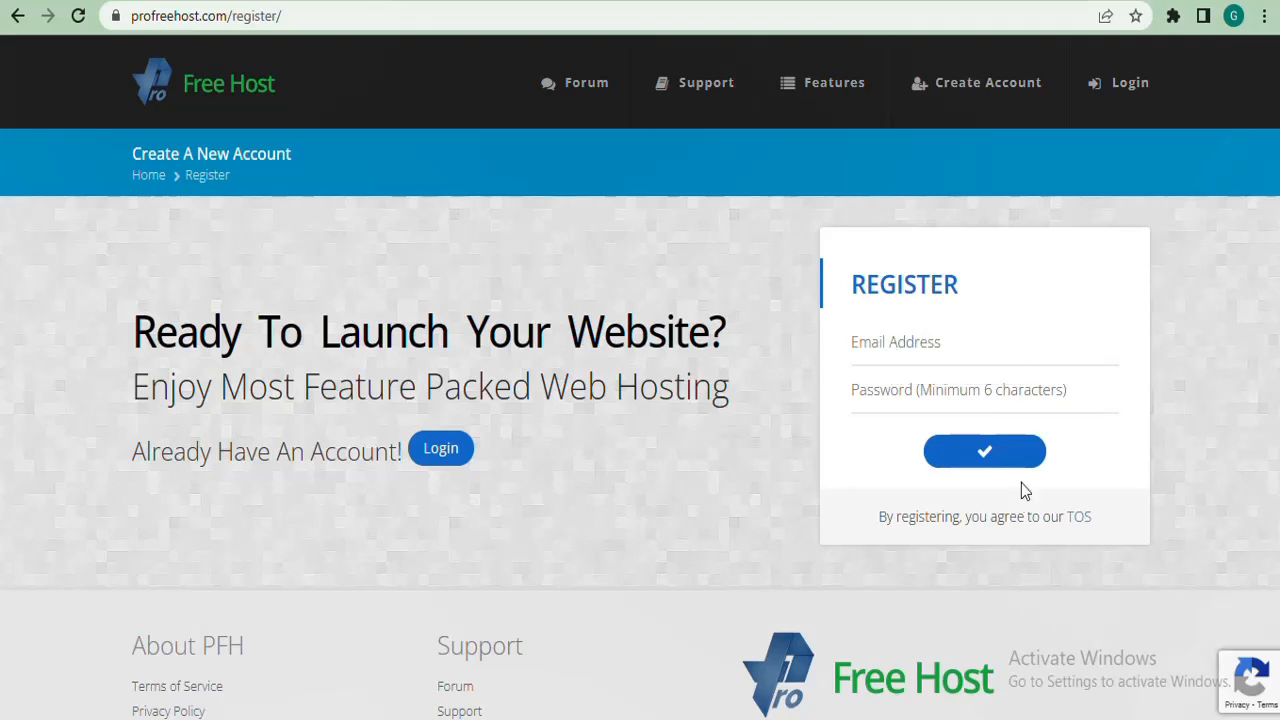
pyautogui.click(1027, 347)
pyautogui.hotkey('ctrl', 'v')
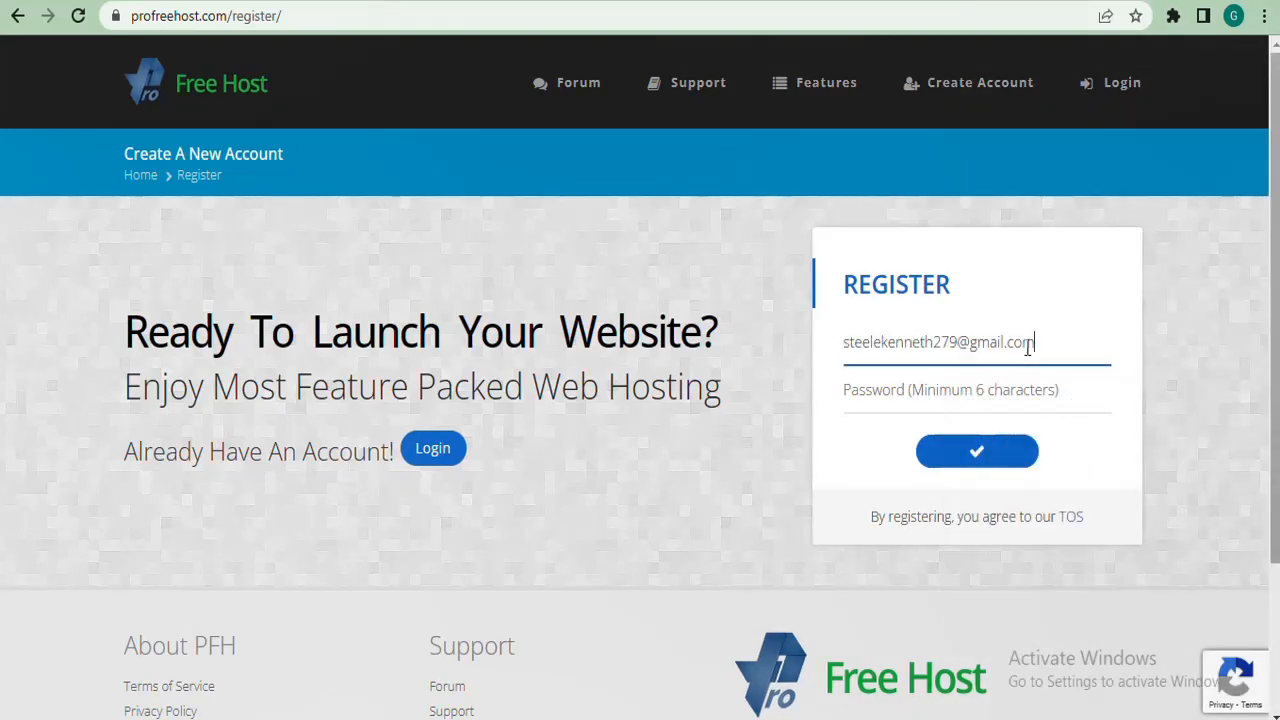
pyautogui.click(944, 380)
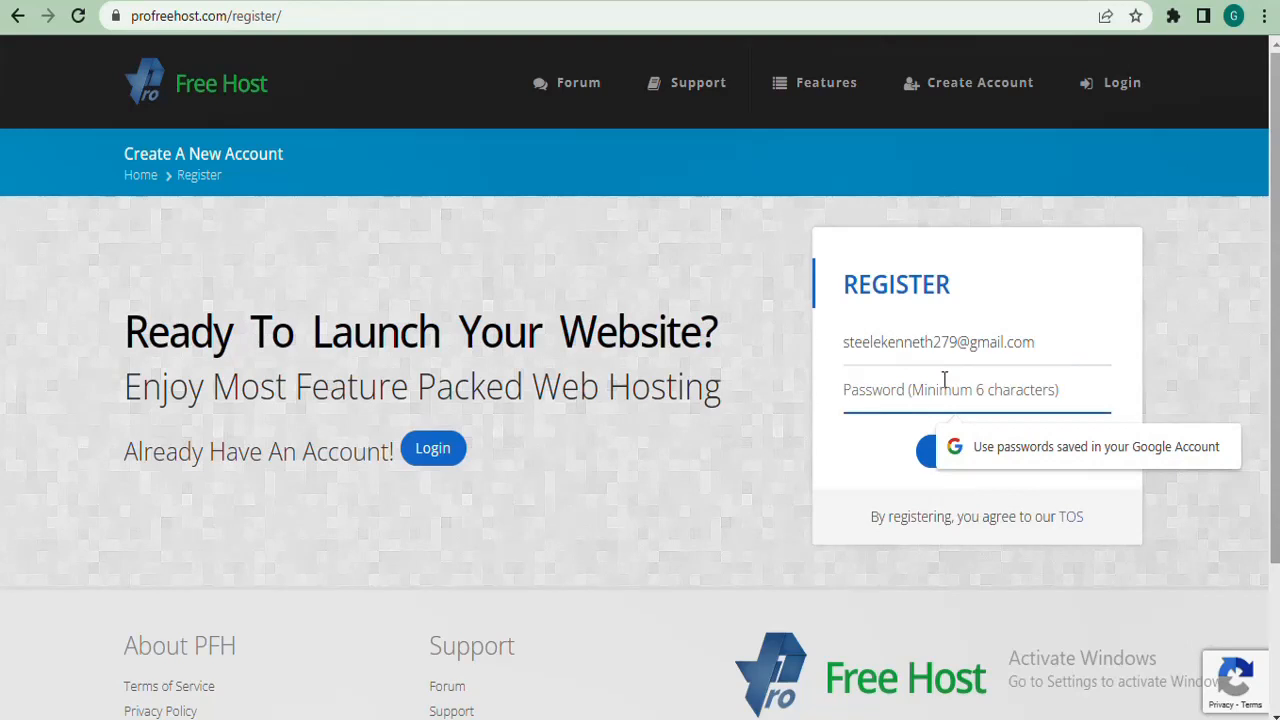
pyautogui.write('••••••••••')
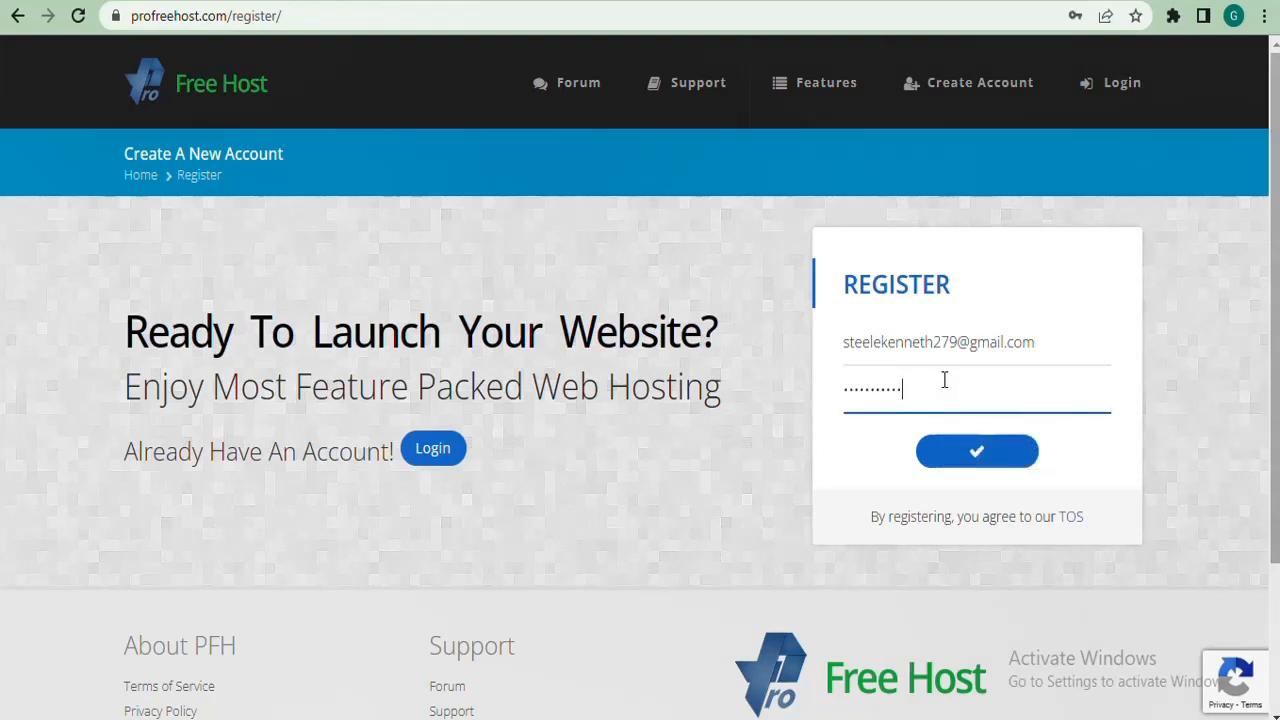
pyautogui.write('•••')
pyautogui.click(977, 452)
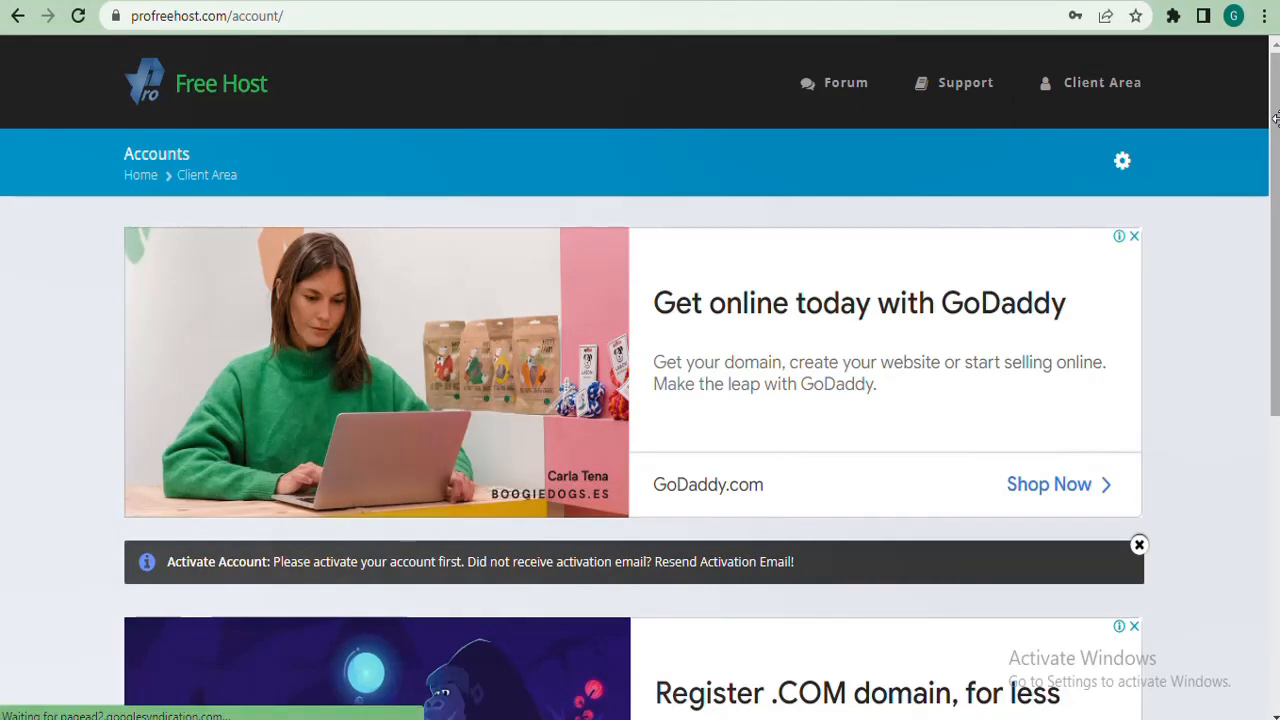
pyautogui.moveTo(1270, 130); pyautogui.dragTo(1275, 258)
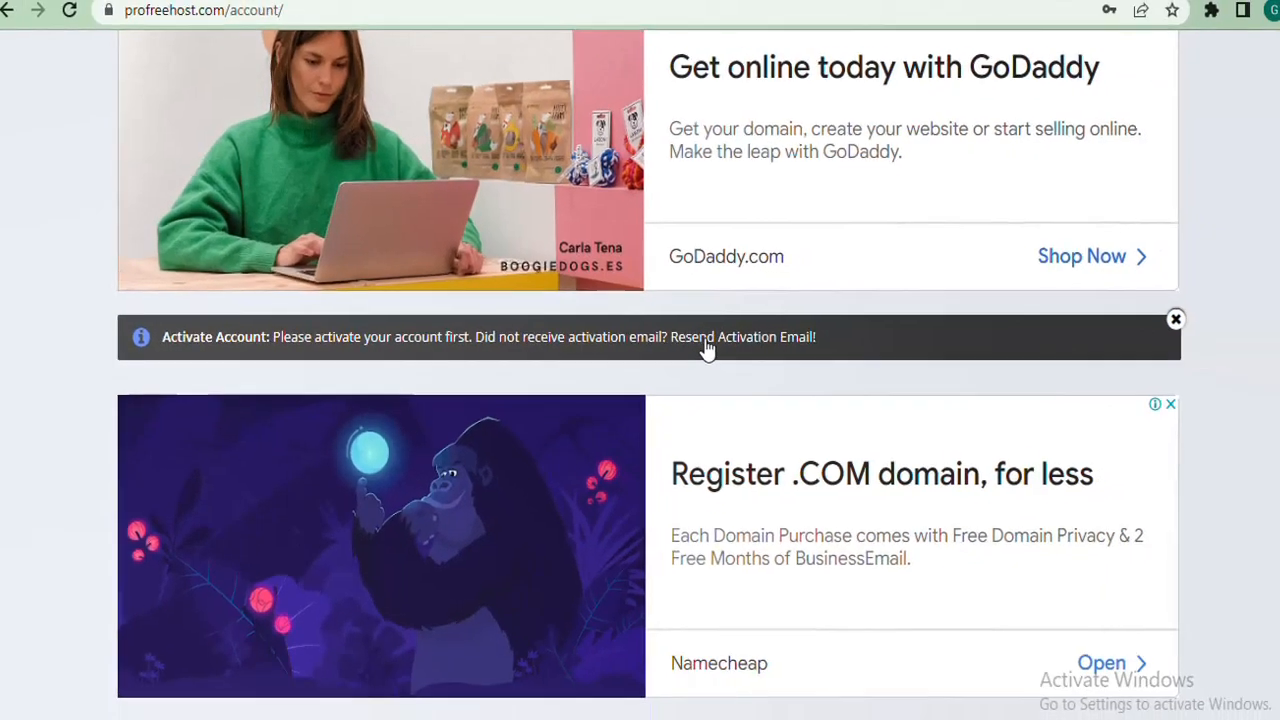
pyautogui.moveTo(1274, 305); pyautogui.dragTo(1274, 182)
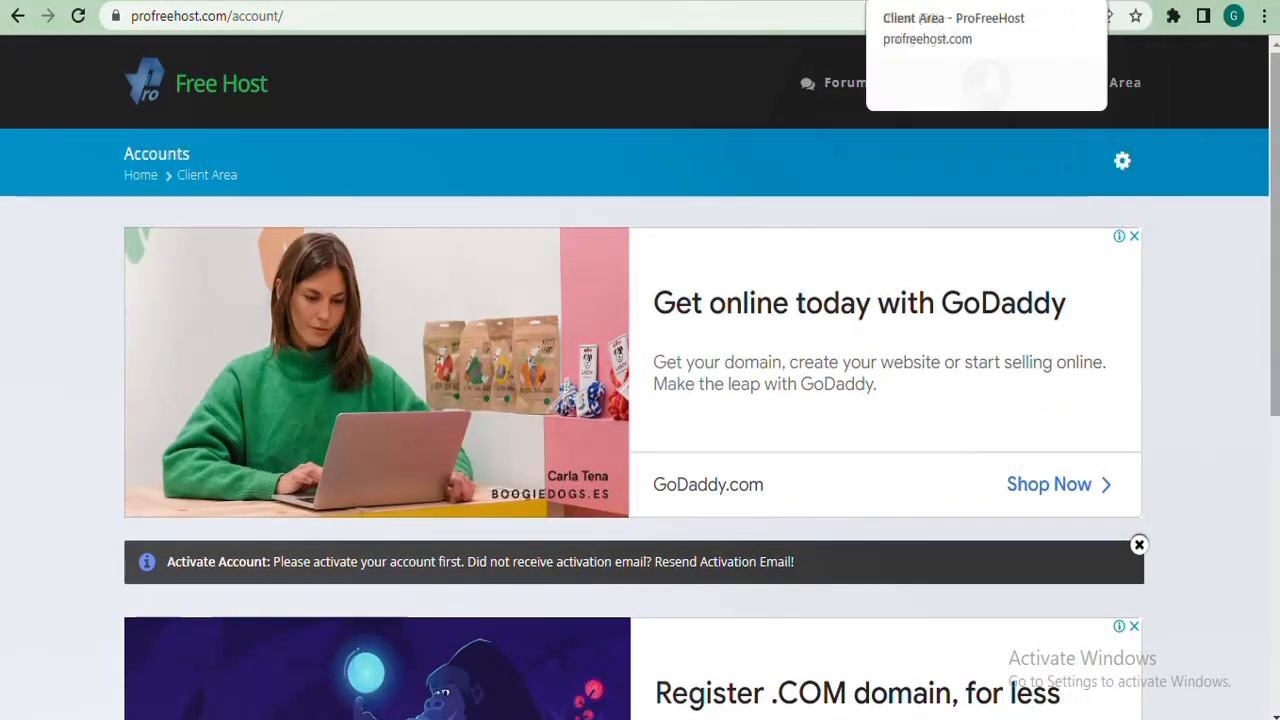
# Activate the hosting account from ProFreeHost's Account Activation email in Gmail.
pyautogui.click(1000, 2)
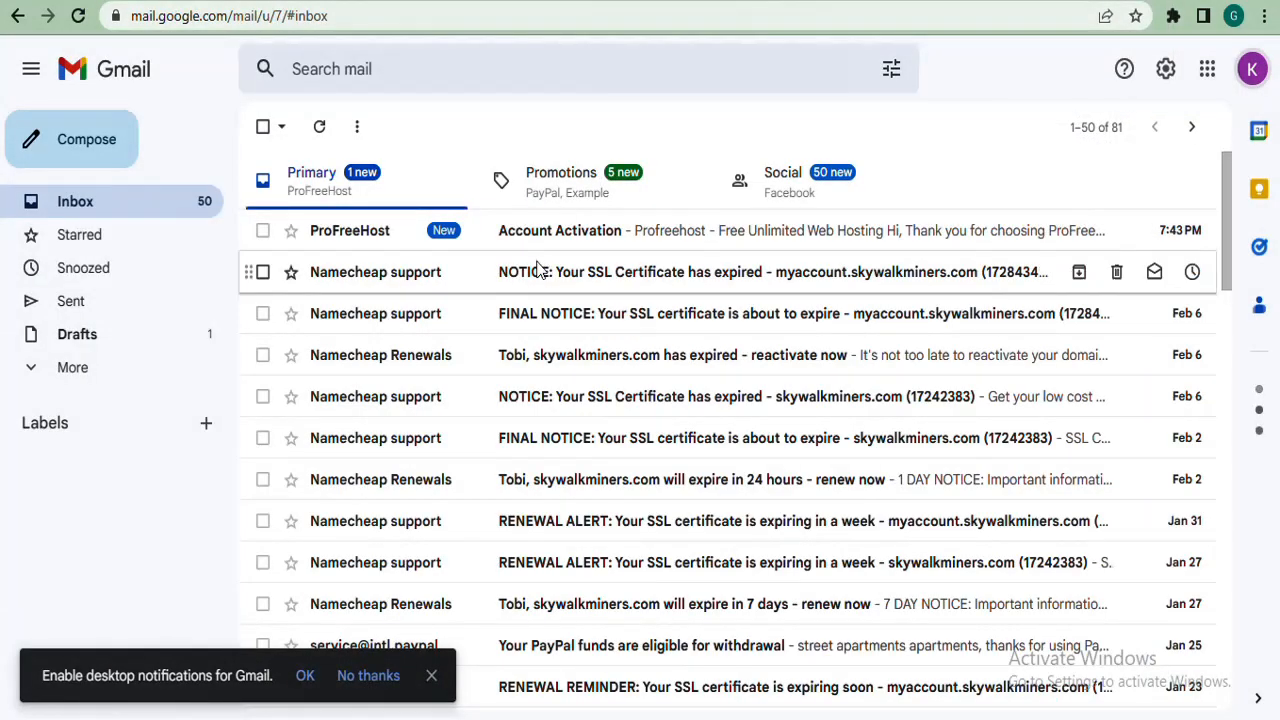
pyautogui.click(637, 240)
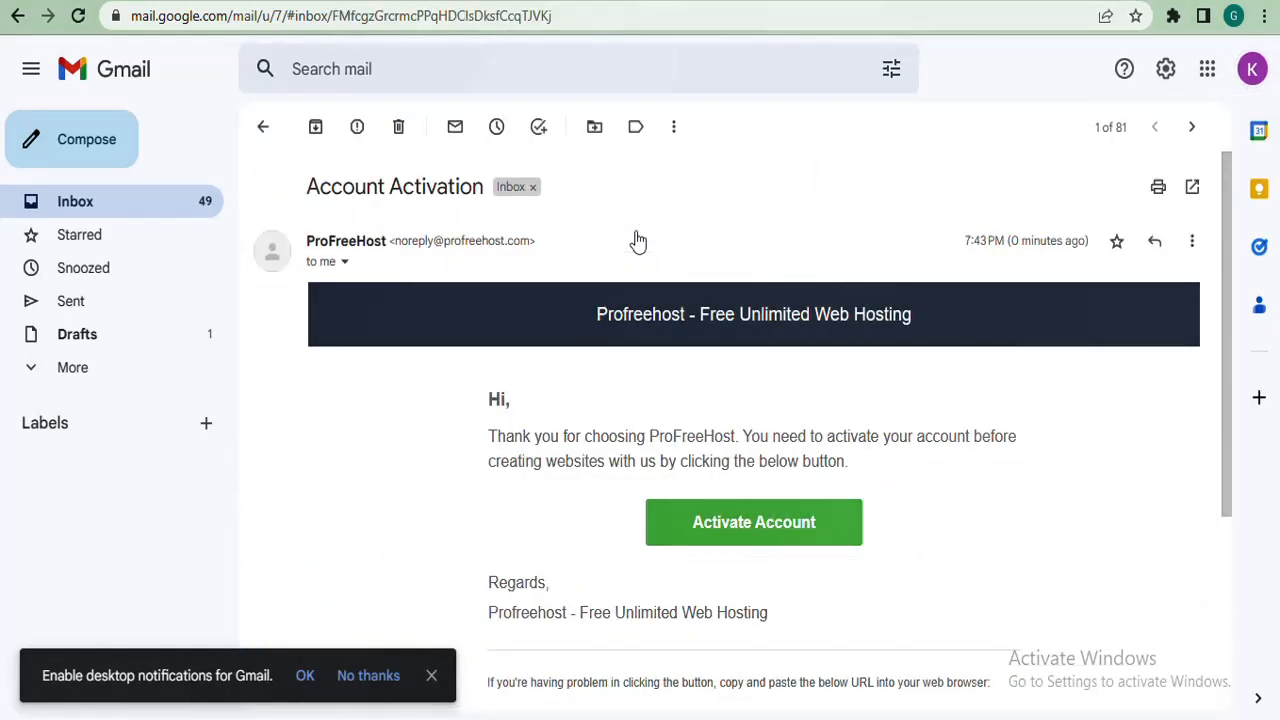
pyautogui.click(749, 536)
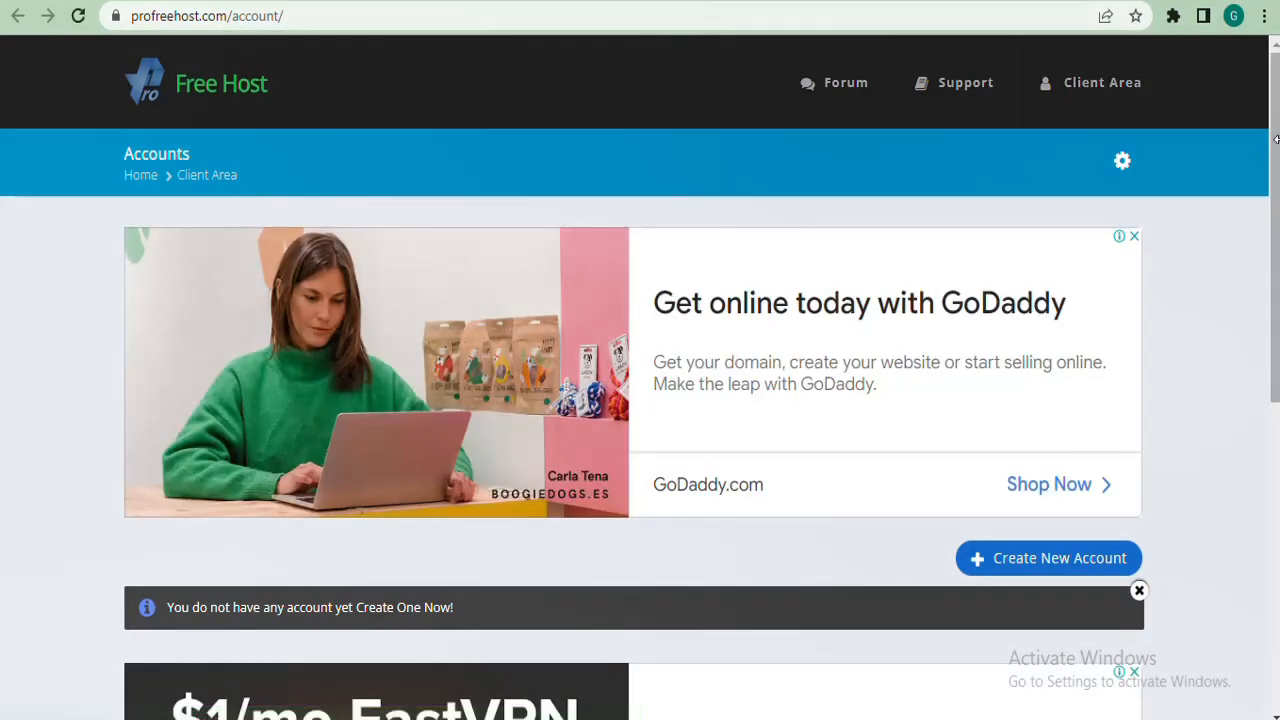
# Go back to the Client Area Accounts page and scroll to the Create New Account prompt.
pyautogui.moveTo(1276, 113)
pyautogui.mouseDown()
pyautogui.moveTo(1277, 283)
pyautogui.moveTo(1266, 88)
pyautogui.moveTo(1265, 180)
pyautogui.moveTo(1276, 98)
pyautogui.mouseUp()
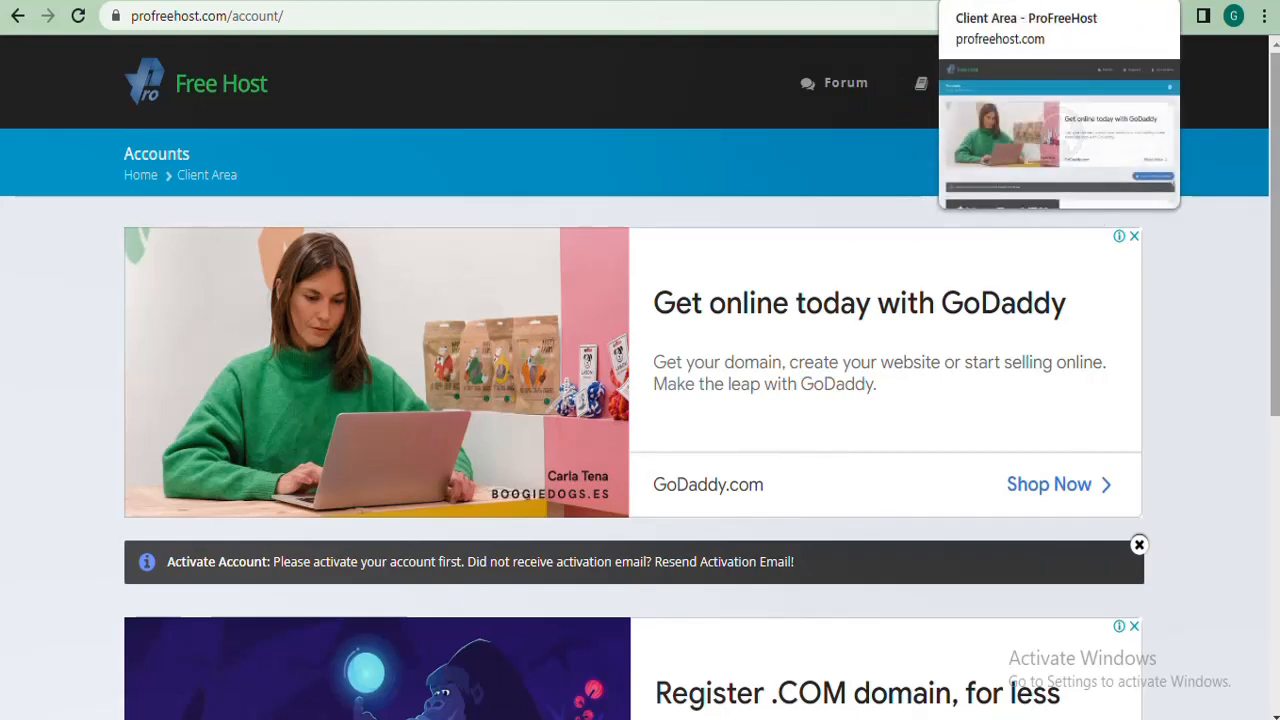
pyautogui.click(1000, 2)
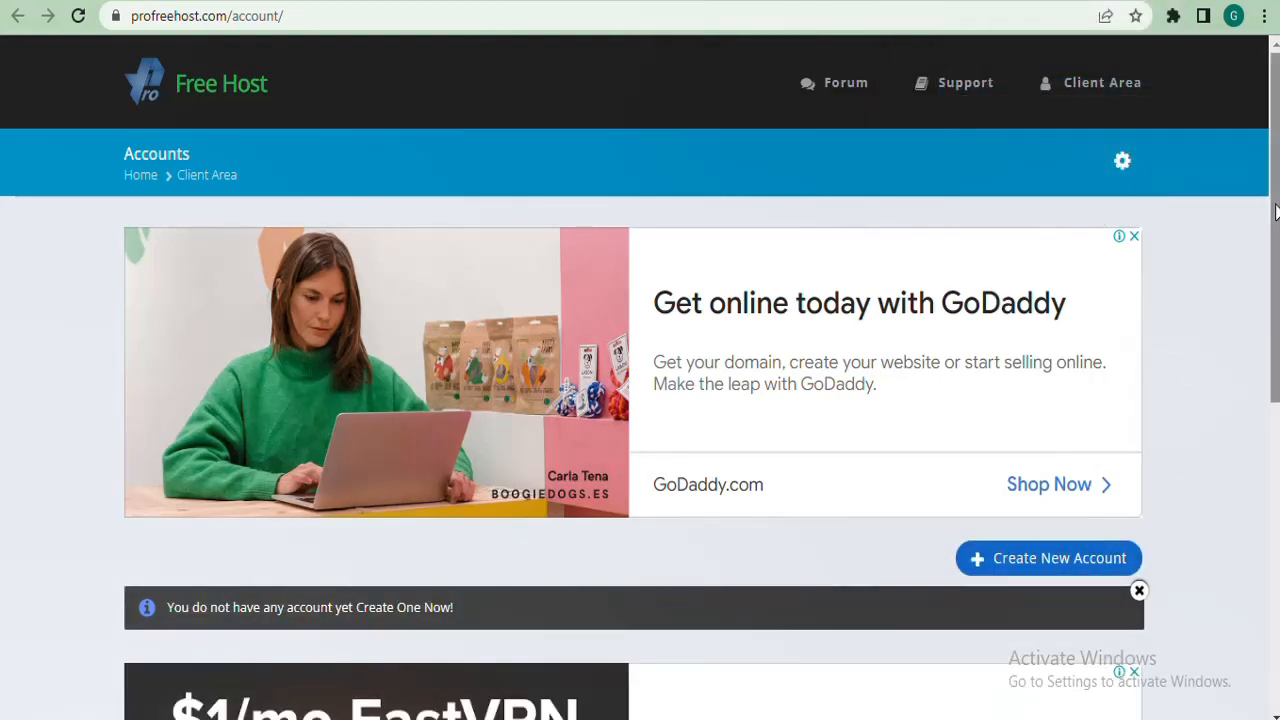
pyautogui.scroll(-2, 1276, 226)
pyautogui.scroll(-2, 1276, 226)
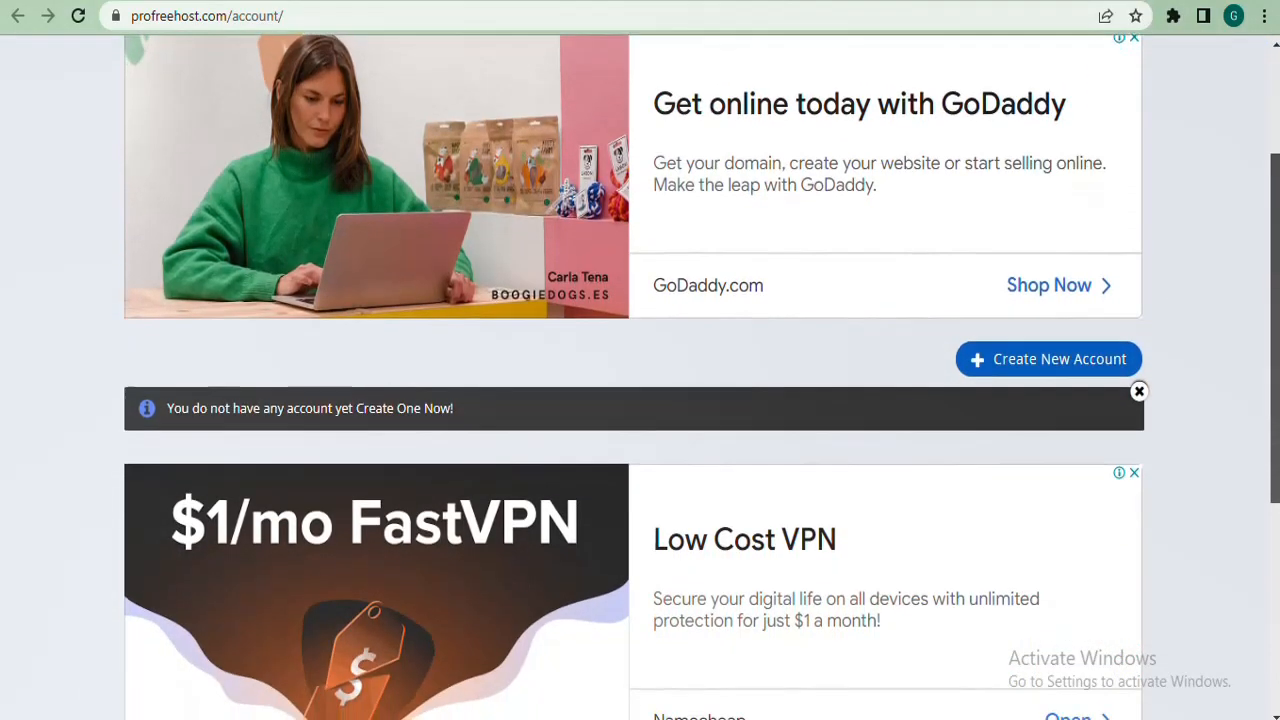
pyautogui.scroll(2, 1272, 168)
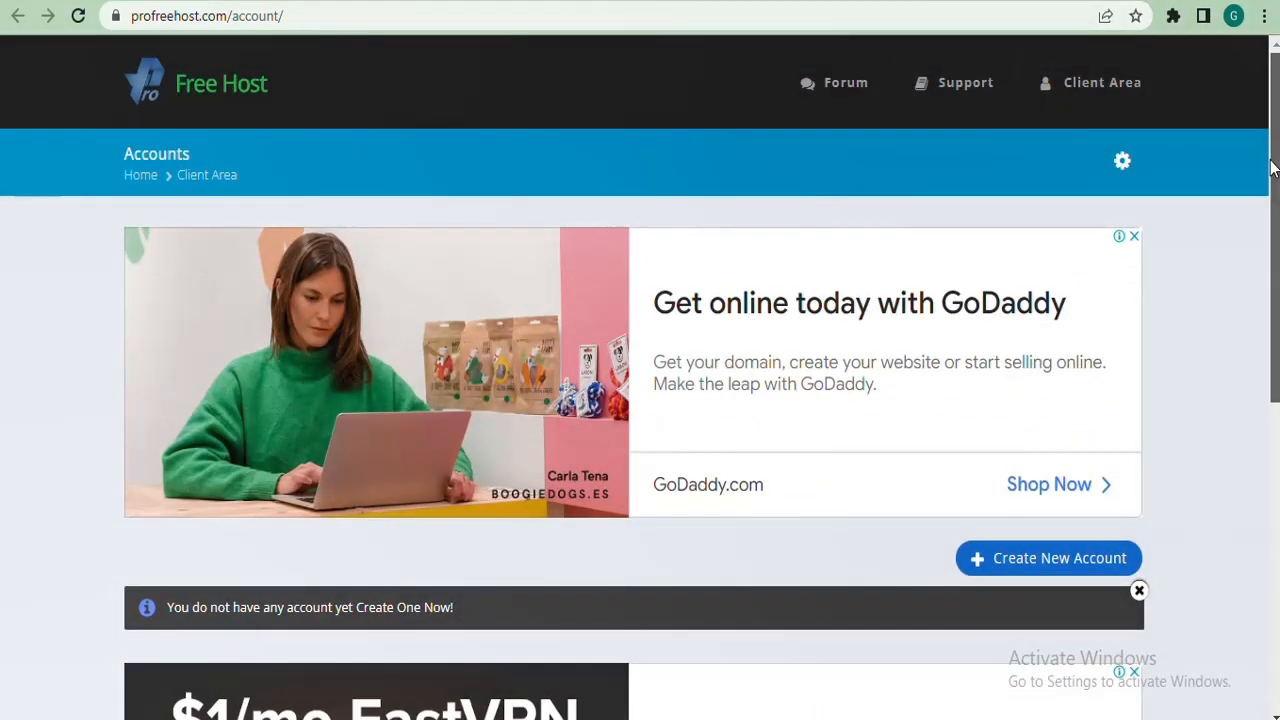
pyautogui.scroll(-1, 1274, 214)
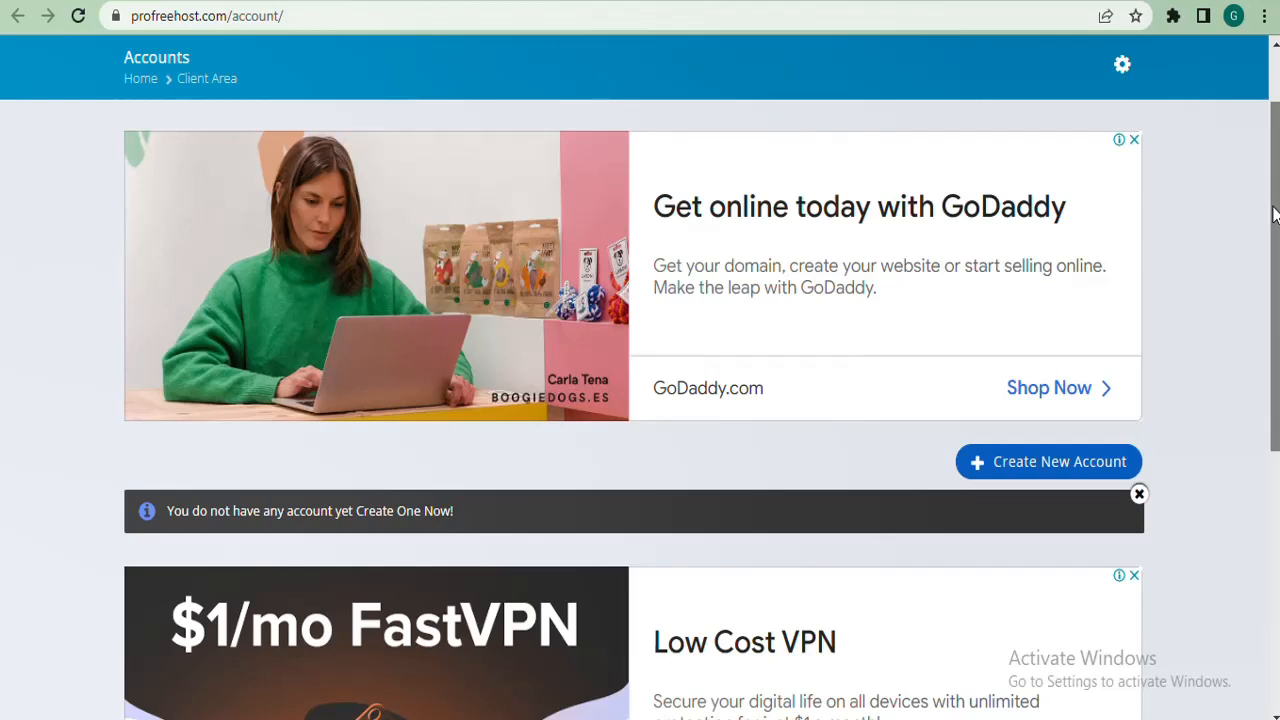
pyautogui.moveTo(1275, 215); pyautogui.dragTo(1274, 323)
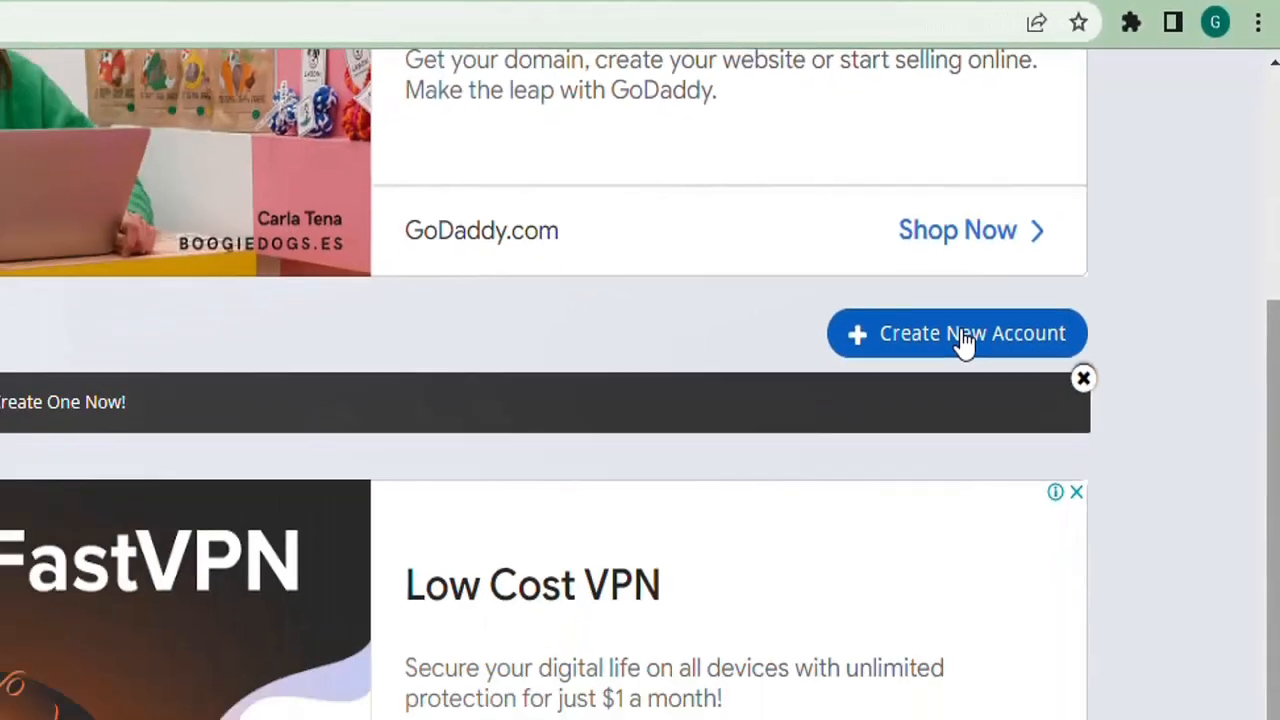
# Start a new hosting account and scroll to the Create New Website form with unaux.com.
pyautogui.click(962, 340)
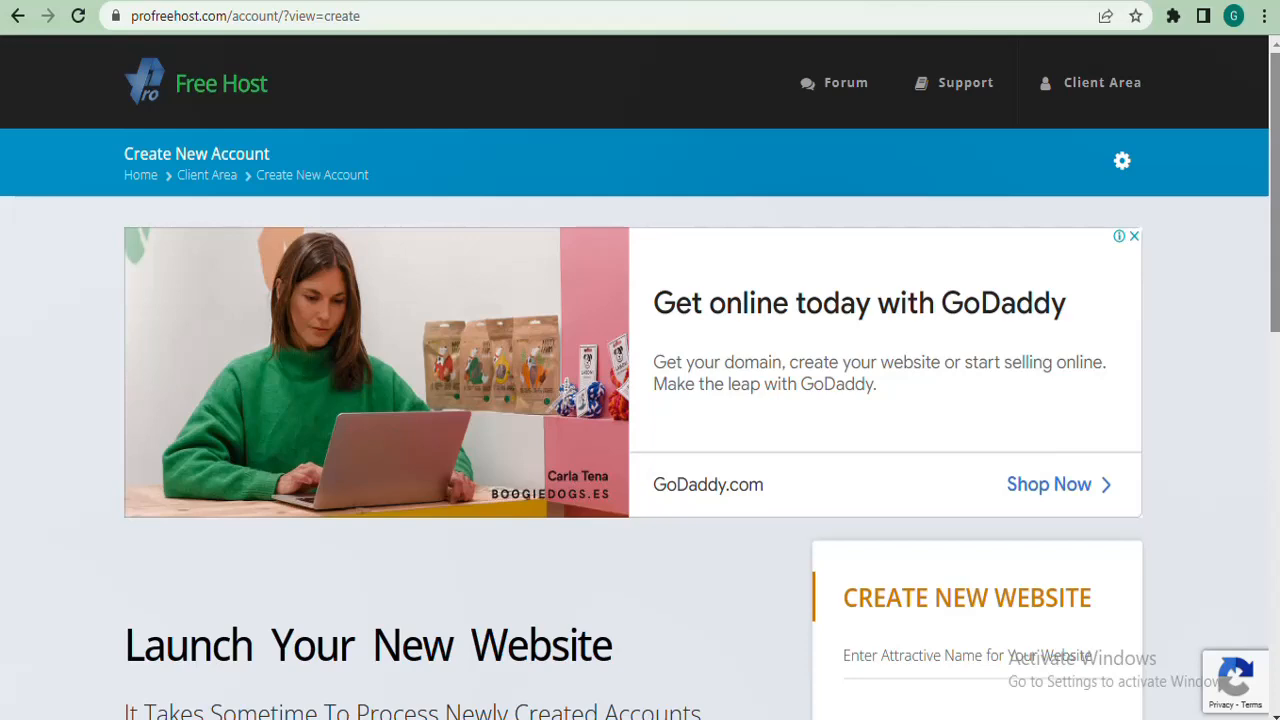
pyautogui.moveTo(1275, 190)
pyautogui.mouseDown()
pyautogui.moveTo(1275, 520)
pyautogui.moveTo(1275, 190)
pyautogui.mouseUp()
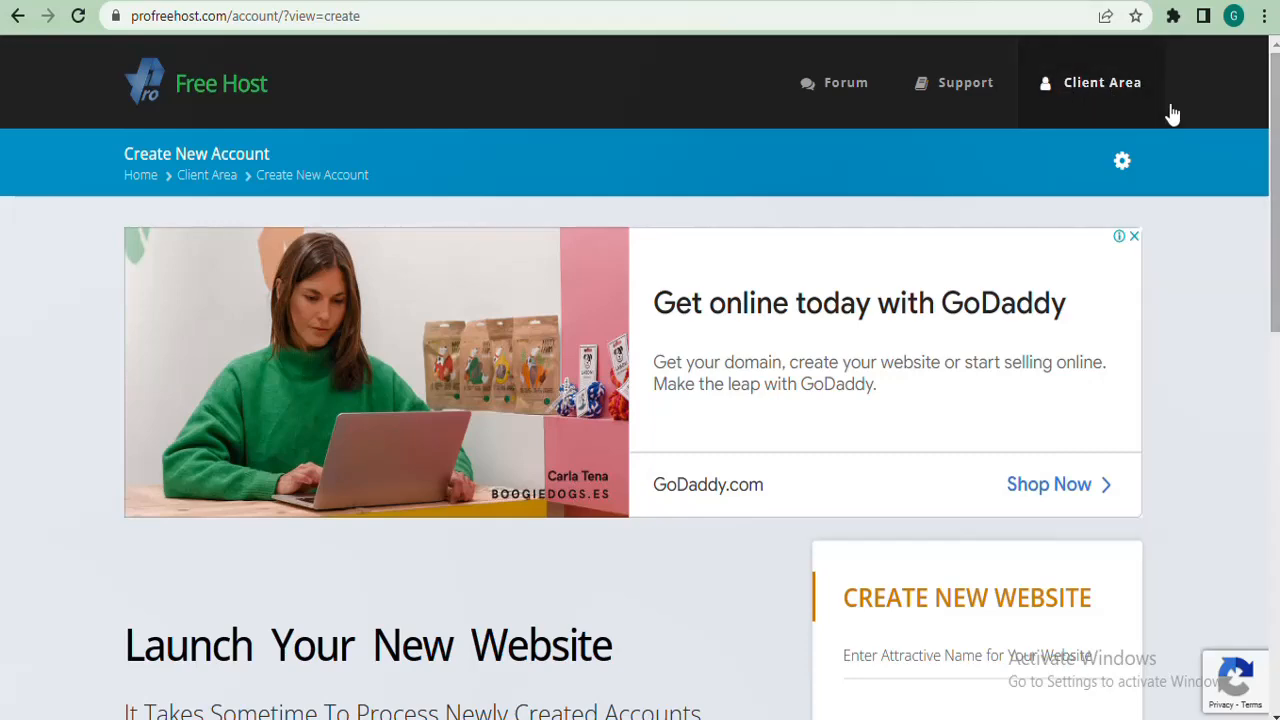
pyautogui.moveTo(1272, 127)
pyautogui.mouseDown()
pyautogui.moveTo(1260, 331)
pyautogui.moveTo(1274, 200)
pyautogui.moveTo(1266, 114)
pyautogui.moveTo(1266, 400)
pyautogui.moveTo(1270, 110)
pyautogui.mouseUp()
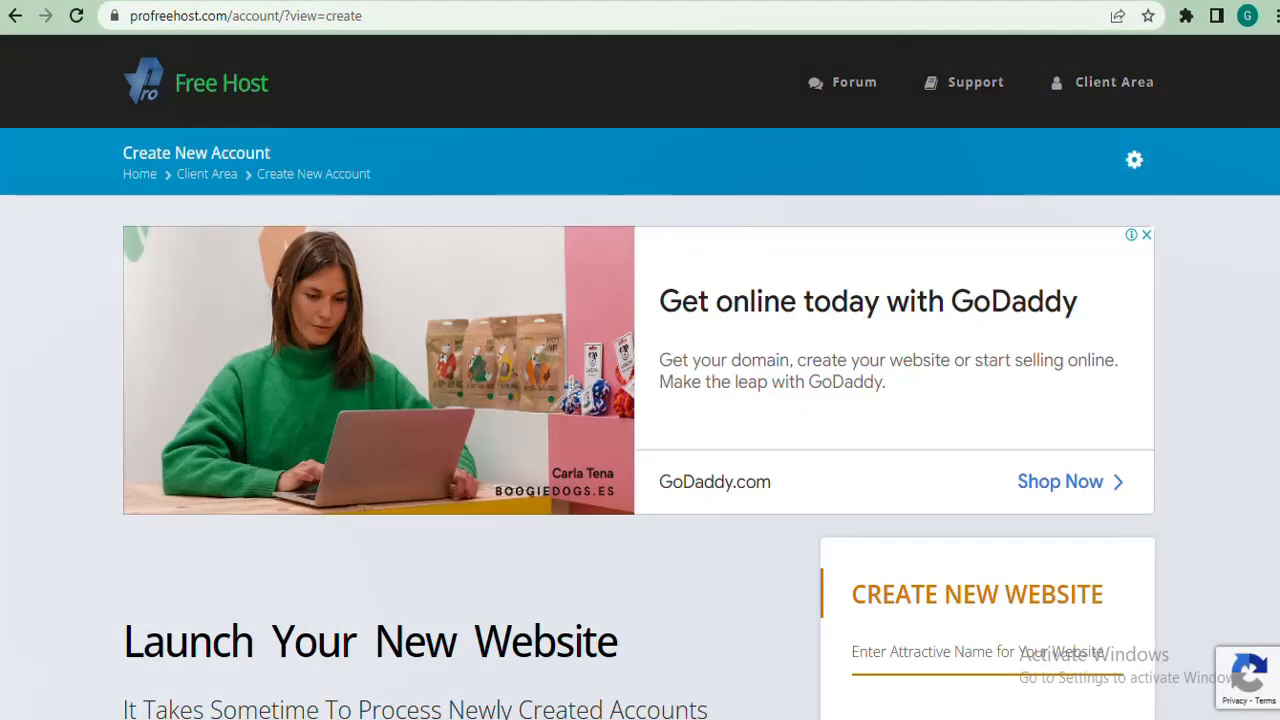
pyautogui.scroll(-1, 640, 377)
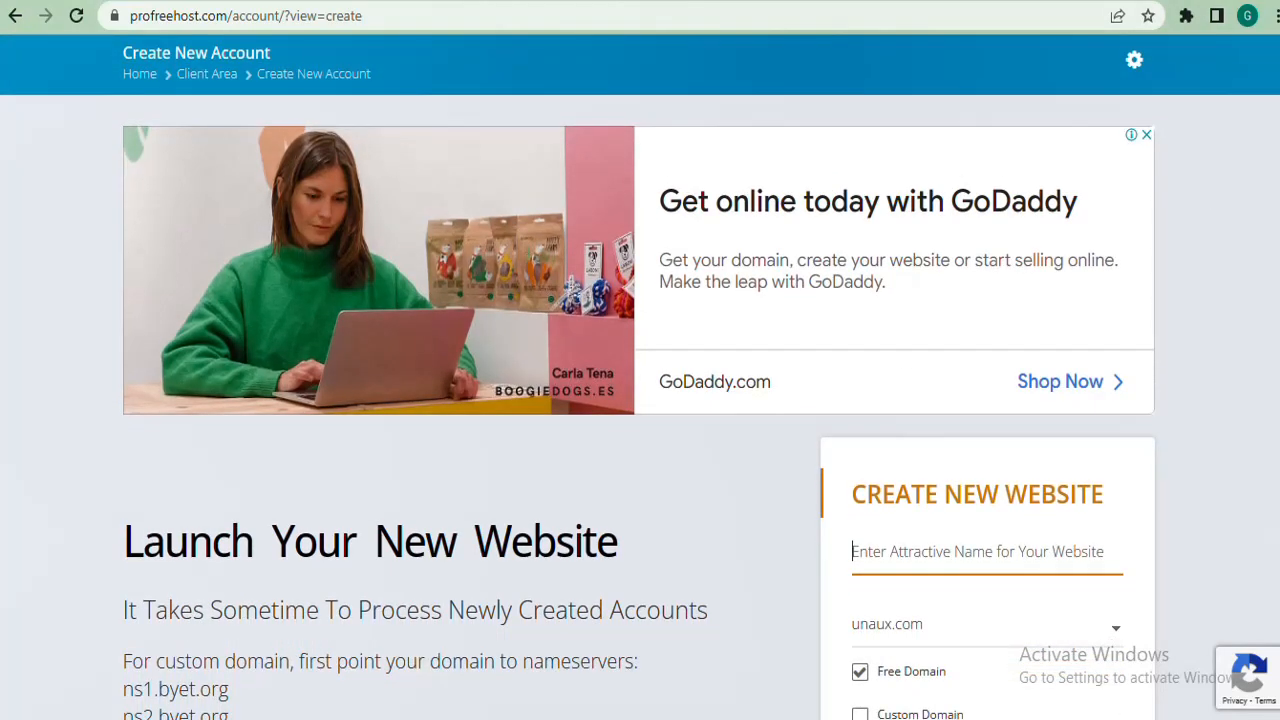
pyautogui.scroll(1, 640, 286)
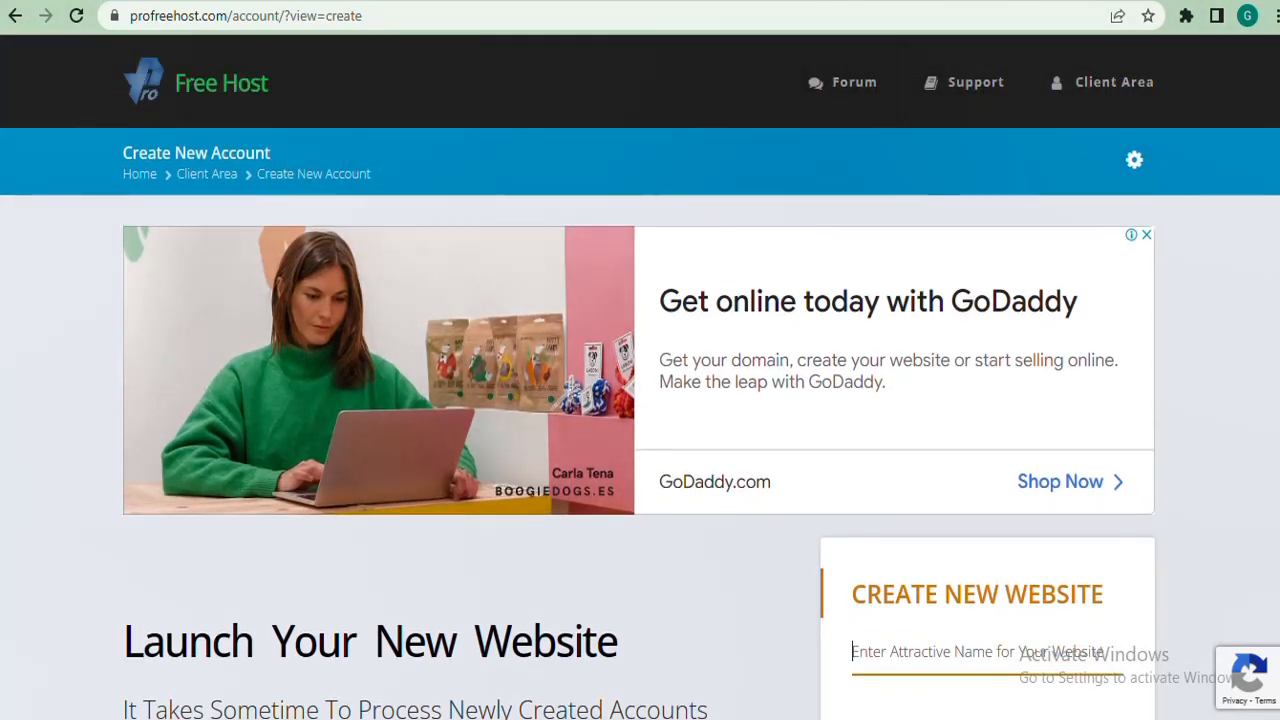
pyautogui.scroll(-3, 640, 400)
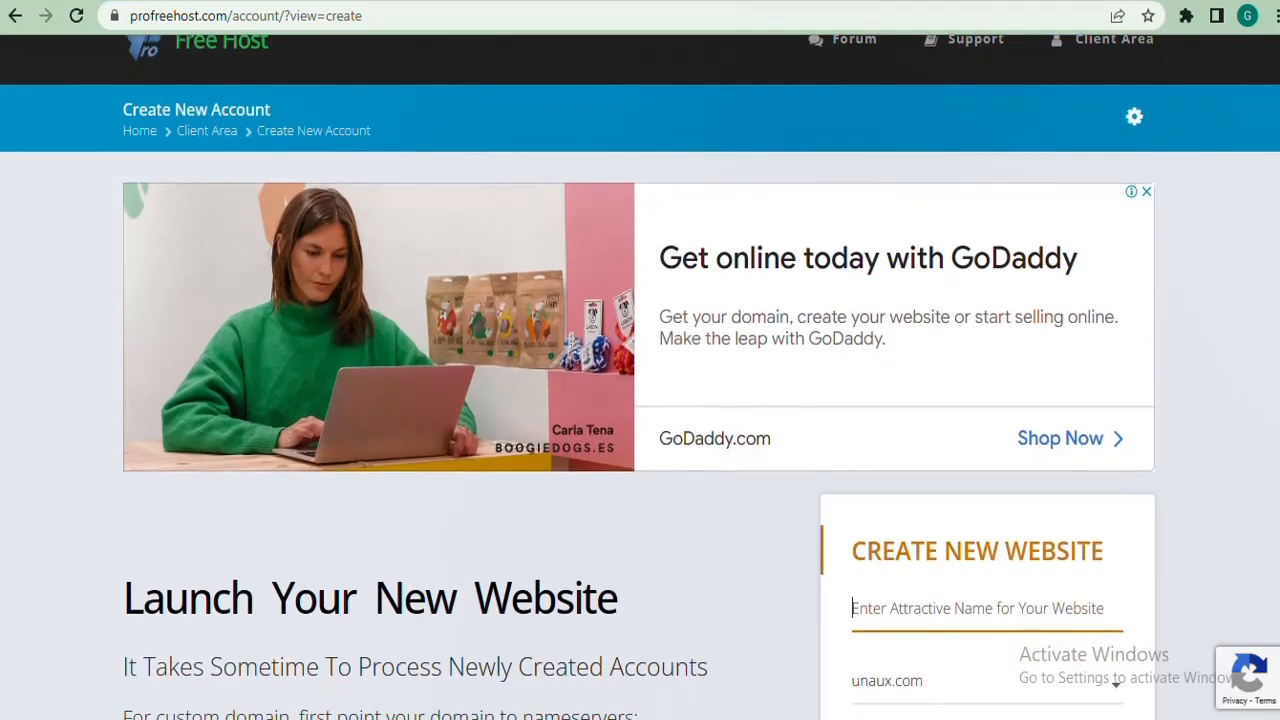
pyautogui.scroll(-2, 640, 400)
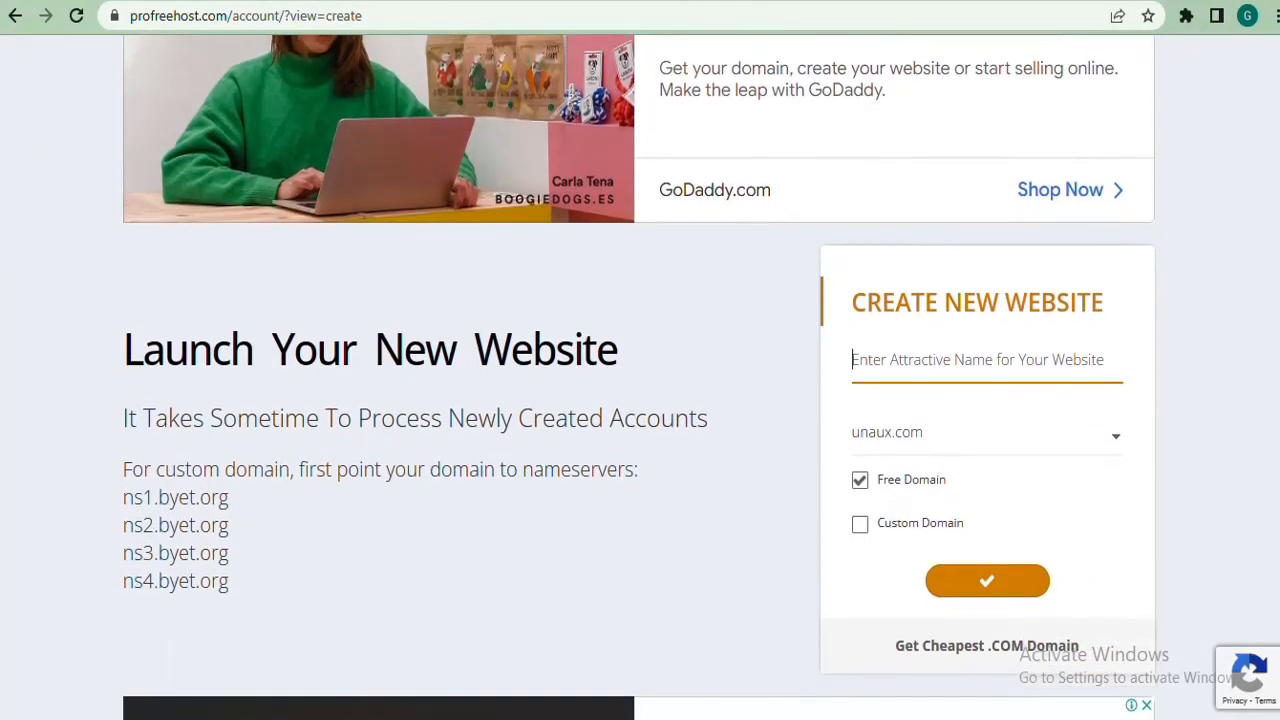
pyautogui.scroll(-1, 640, 400)
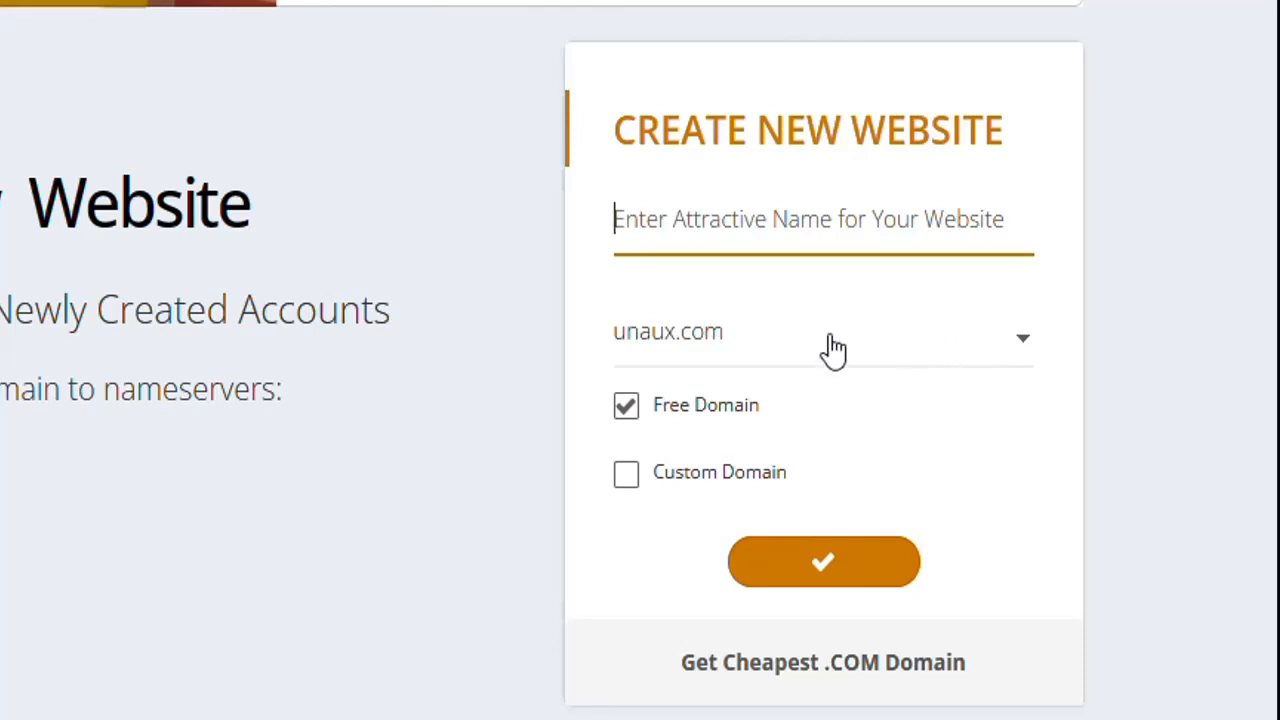
# Keep unaux.com as the free domain and enter gkrain as the website name.
pyautogui.click(942, 345)
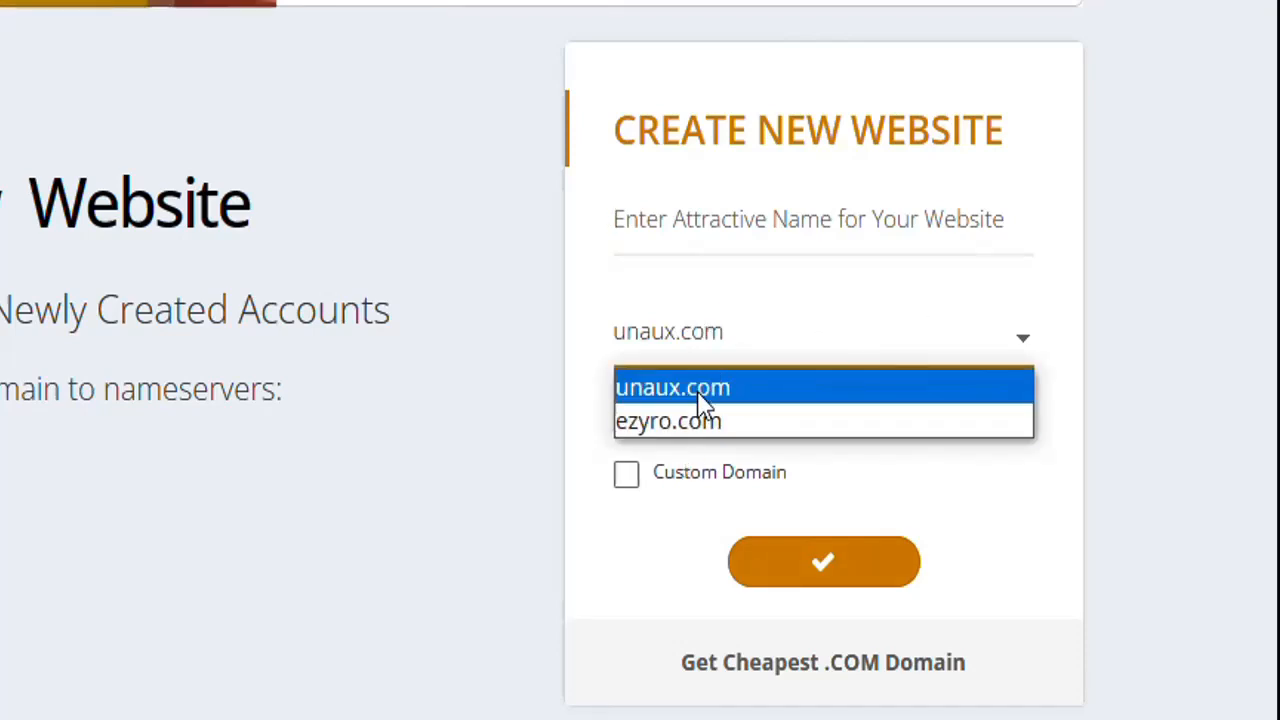
pyautogui.click(750, 343)
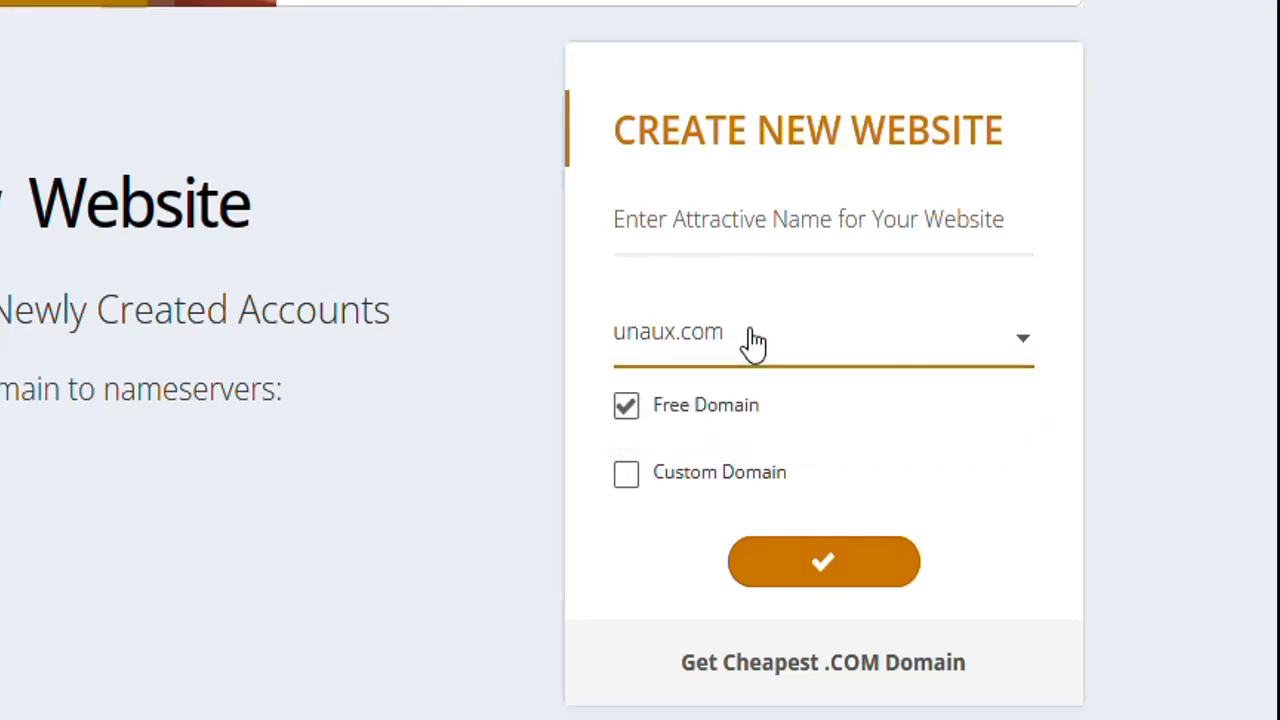
pyautogui.click(733, 220)
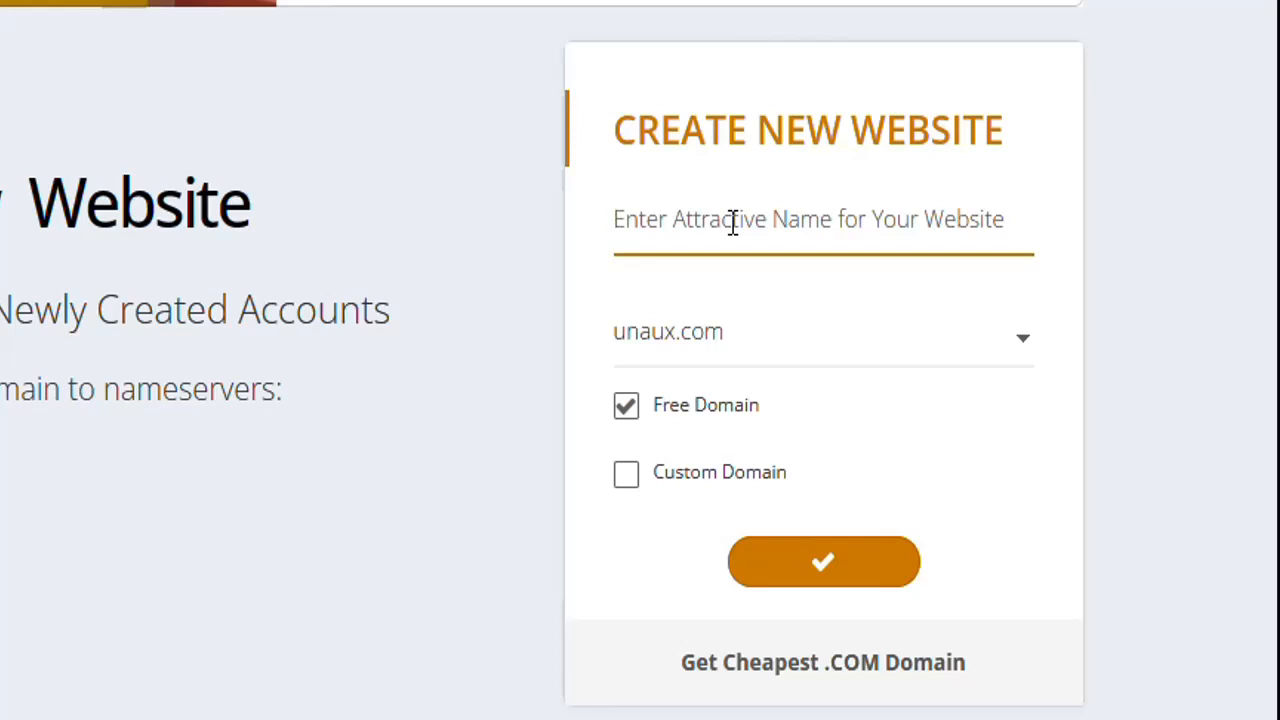
pyautogui.write('gkrain')
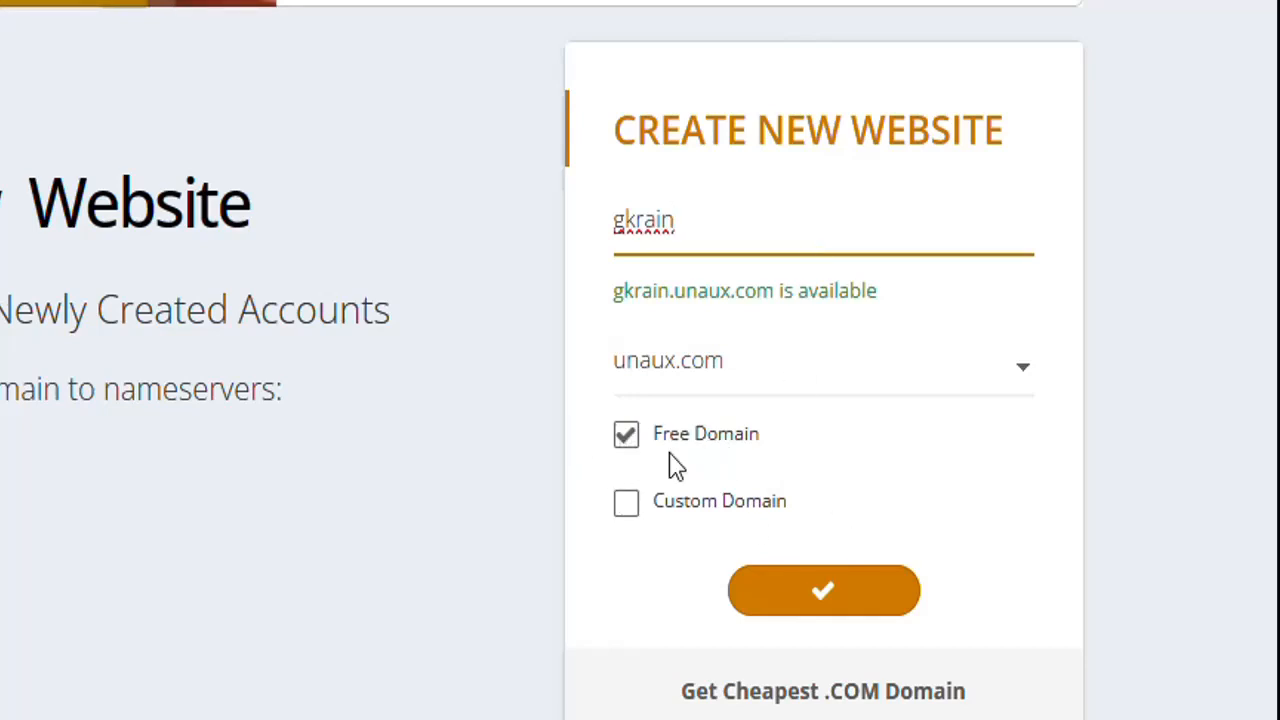
# Submit the gkrain.unaux.com website and find its new entry under Your Accounts.
pyautogui.click(841, 600)
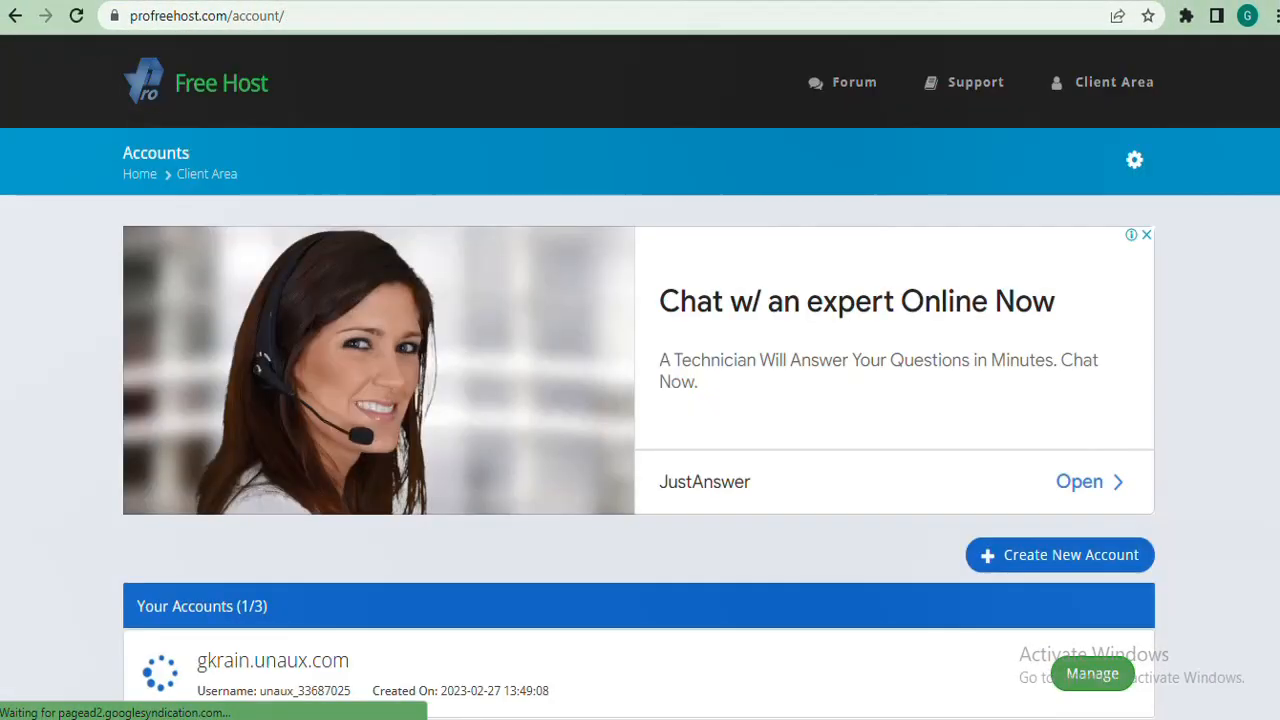
pyautogui.scroll(-1, 640, 376)
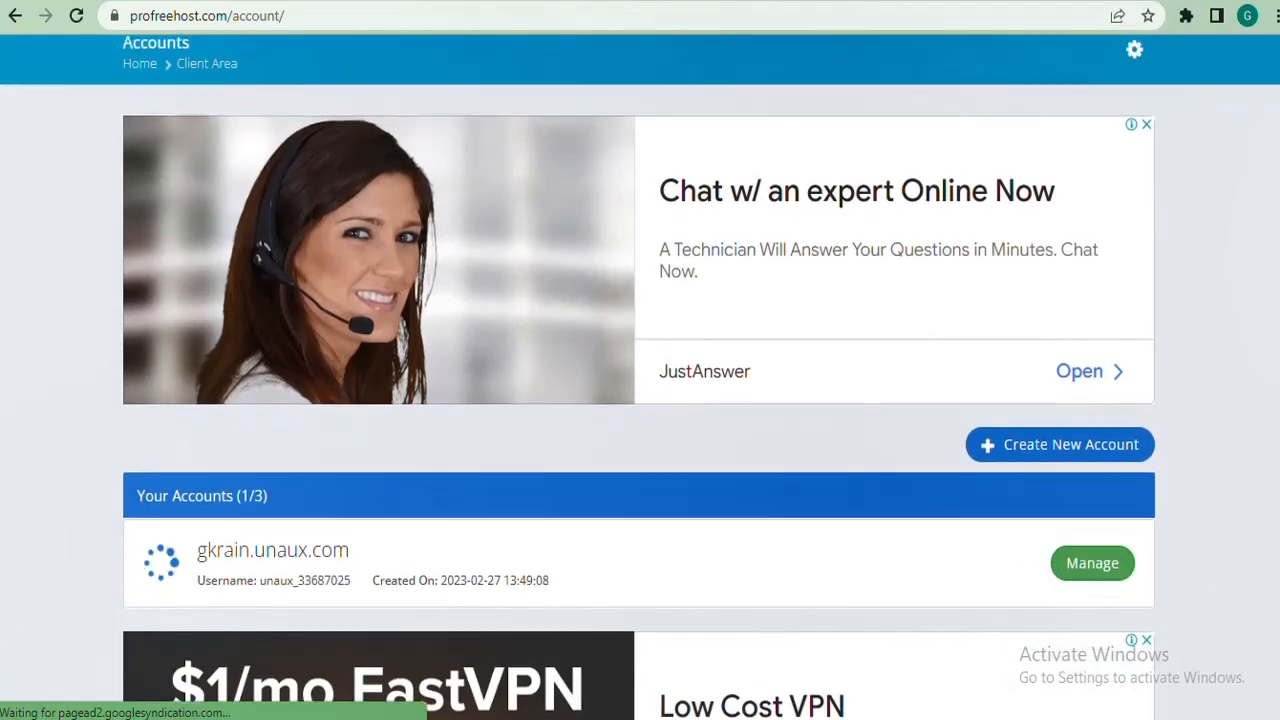
pyautogui.scroll(1, 640, 376)
pyautogui.scroll(-3, 640, 376)
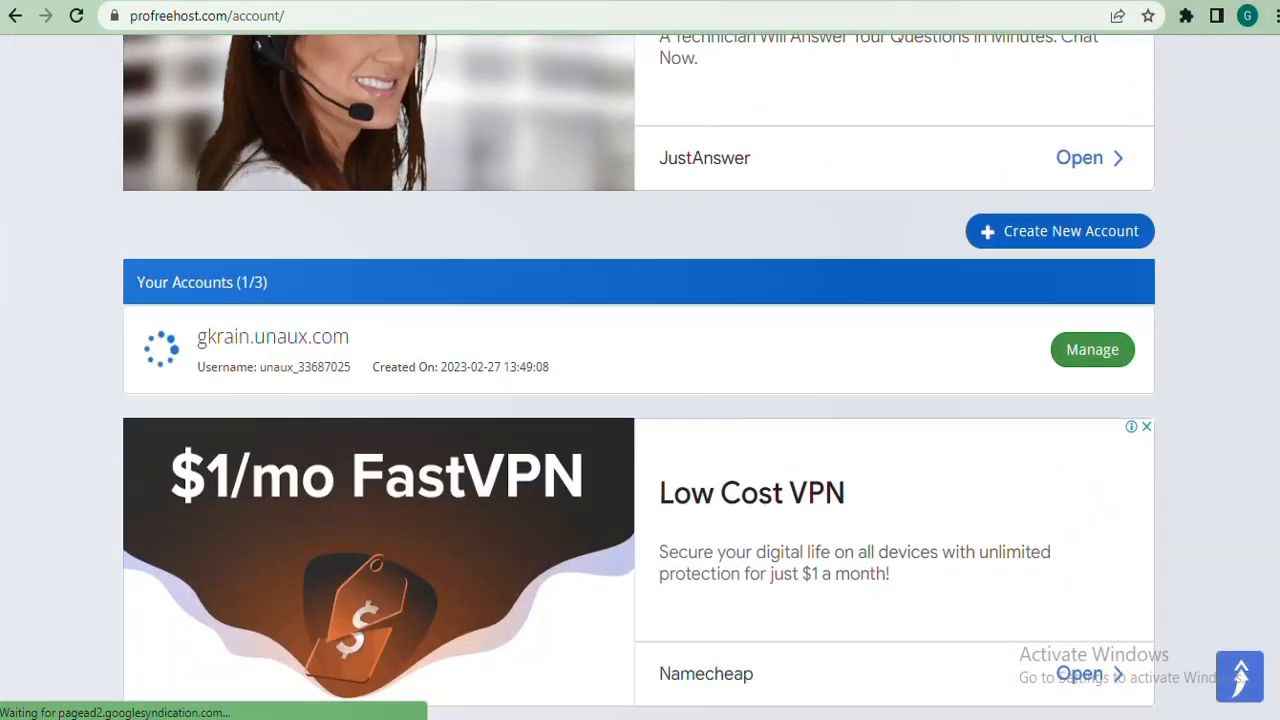
pyautogui.scroll(-1, 640, 376)
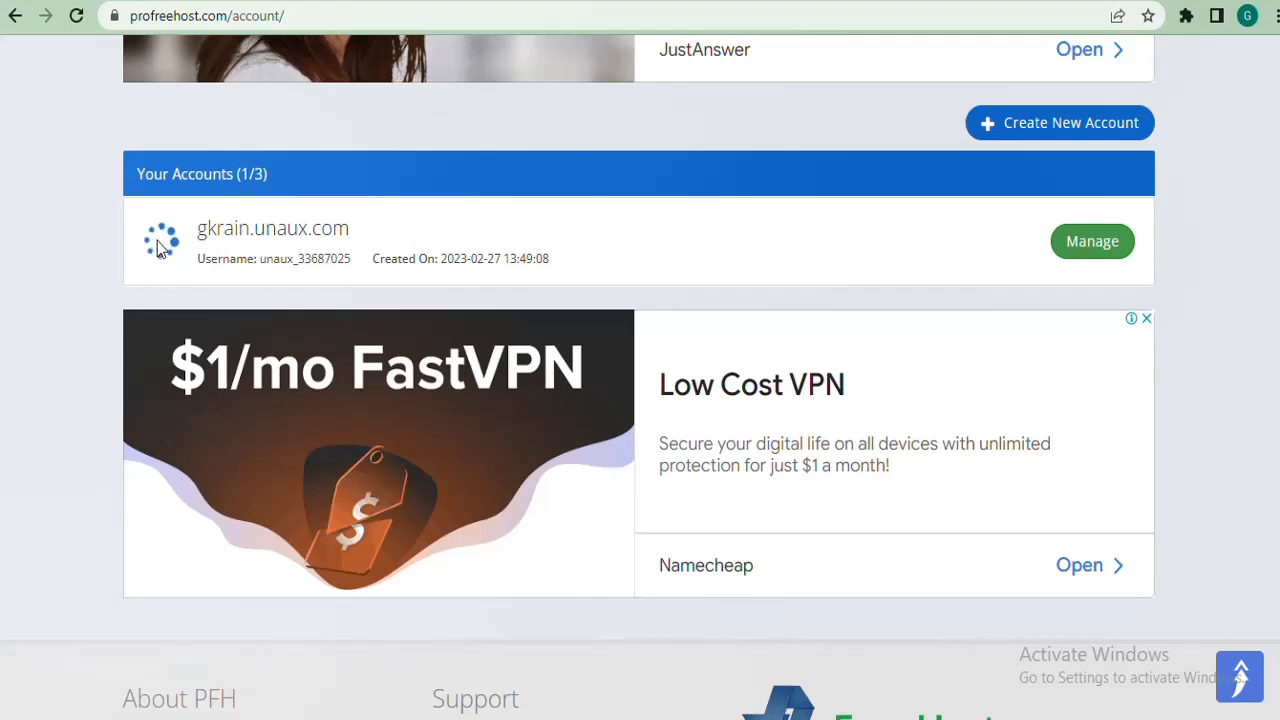
pyautogui.moveTo(149, 236)
pyautogui.scroll(-2, 640, 360)
pyautogui.scroll(6, 640, 360)
pyautogui.scroll(-2, 640, 360)
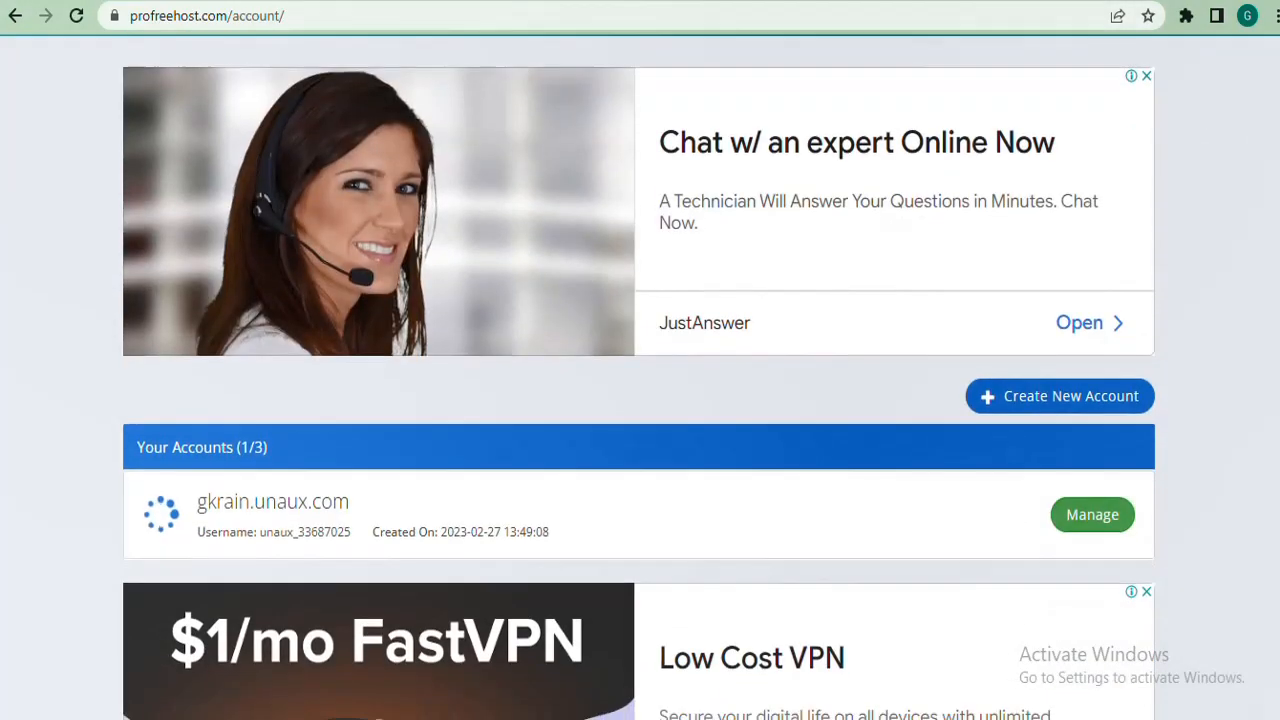
pyautogui.scroll(-4, 640, 360)
pyautogui.scroll(2, 640, 360)
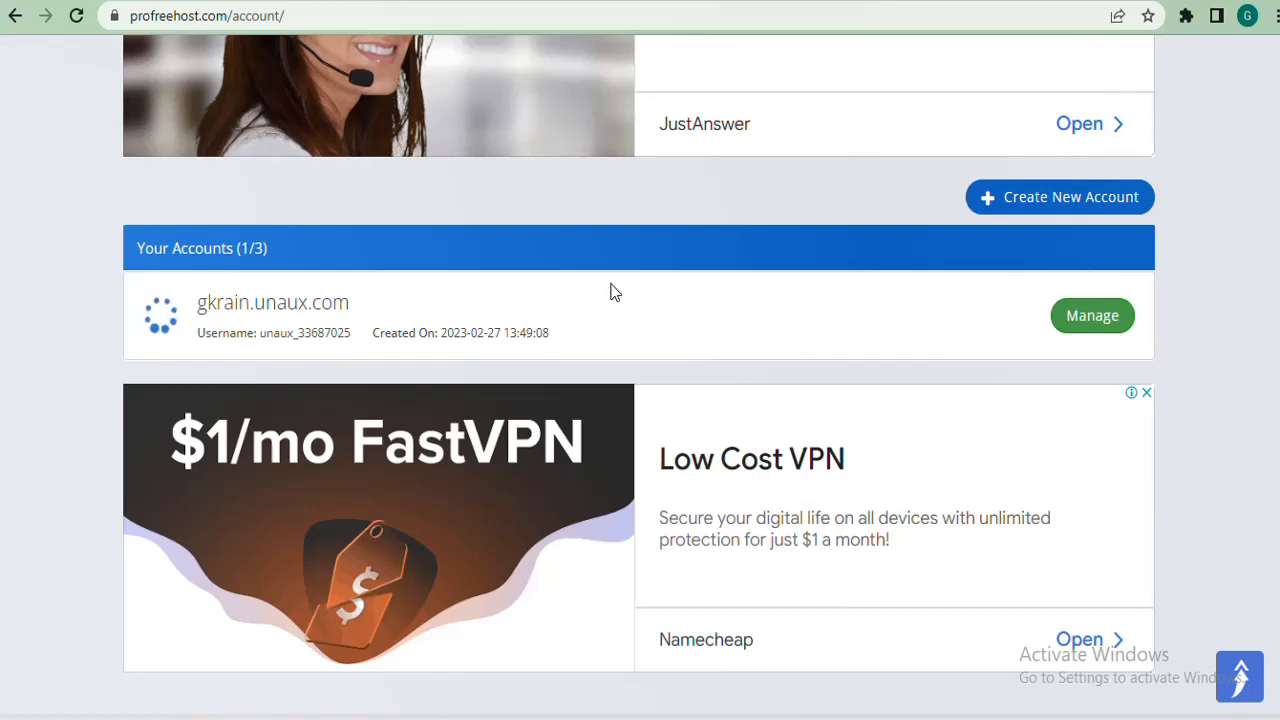
# Open the gkrain.unaux.com Manage page and check its Overview status.
pyautogui.click(1096, 320)
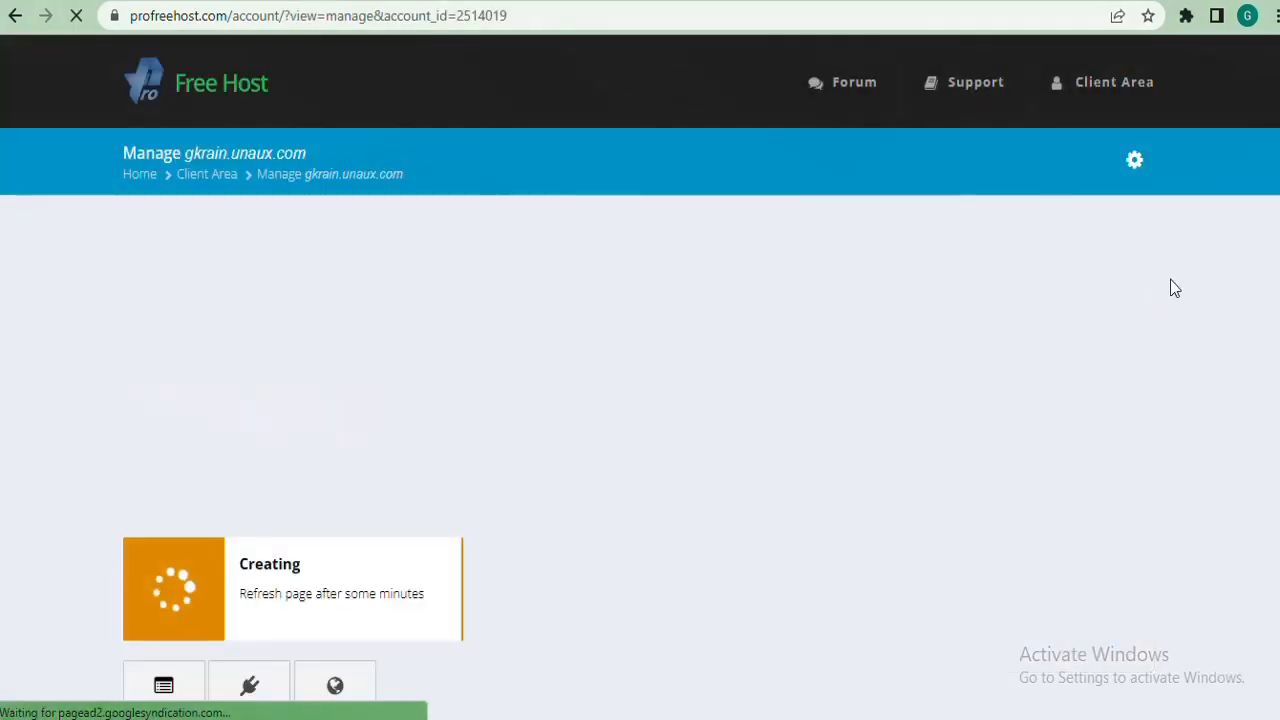
pyautogui.scroll(-3, 1169, 286)
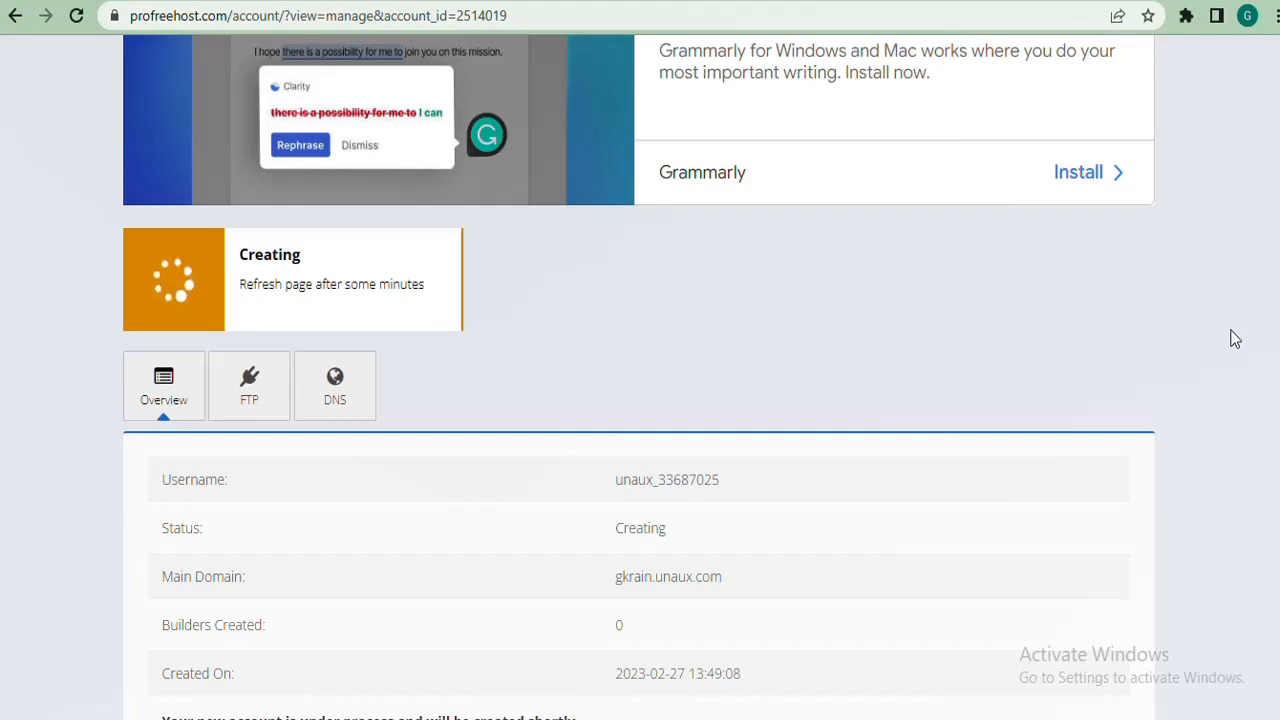
pyautogui.scroll(3, 1235, 339)
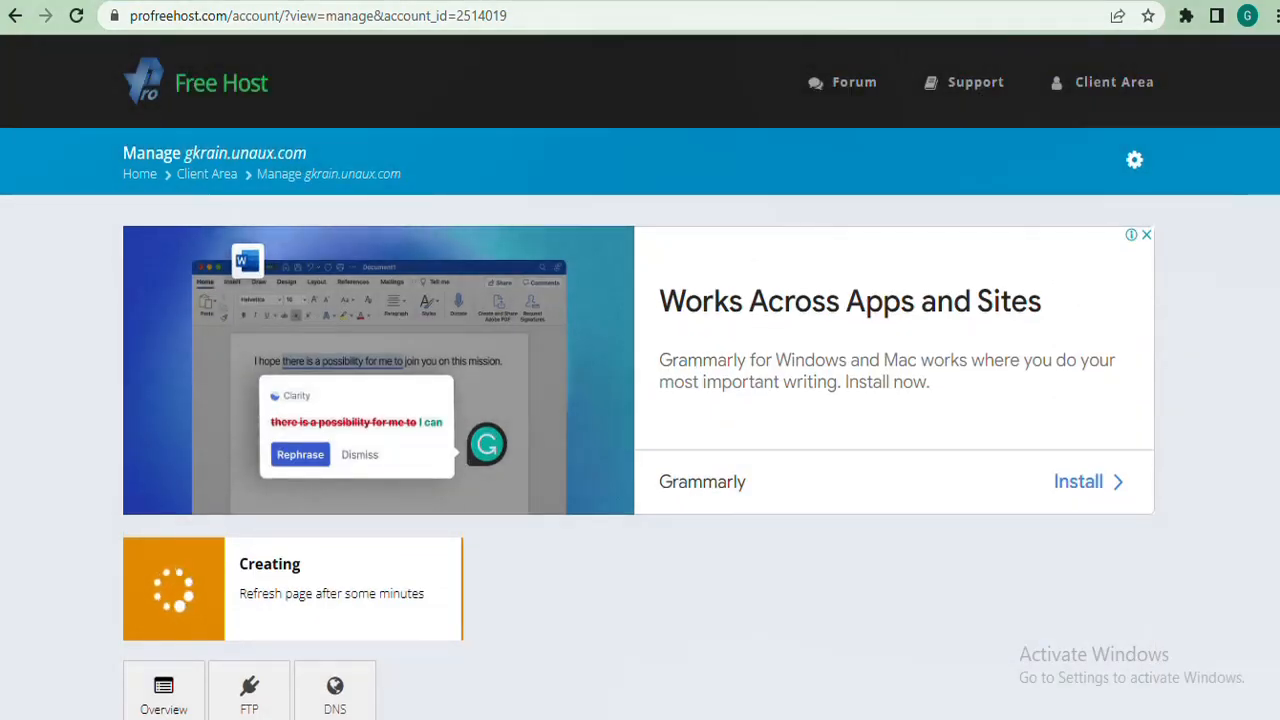
pyautogui.scroll(-7, 640, 376)
pyautogui.scroll(2, 640, 376)
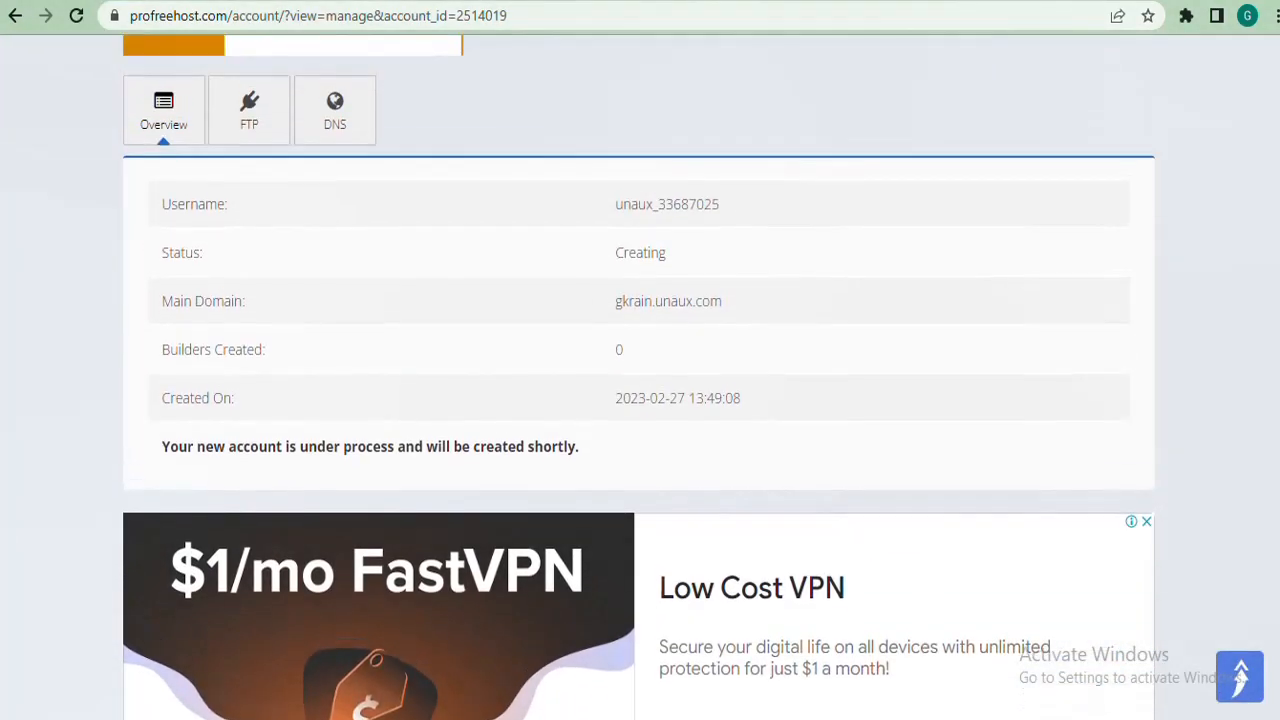
pyautogui.scroll(3, 640, 376)
pyautogui.scroll(-8, 640, 376)
pyautogui.scroll(5, 640, 376)
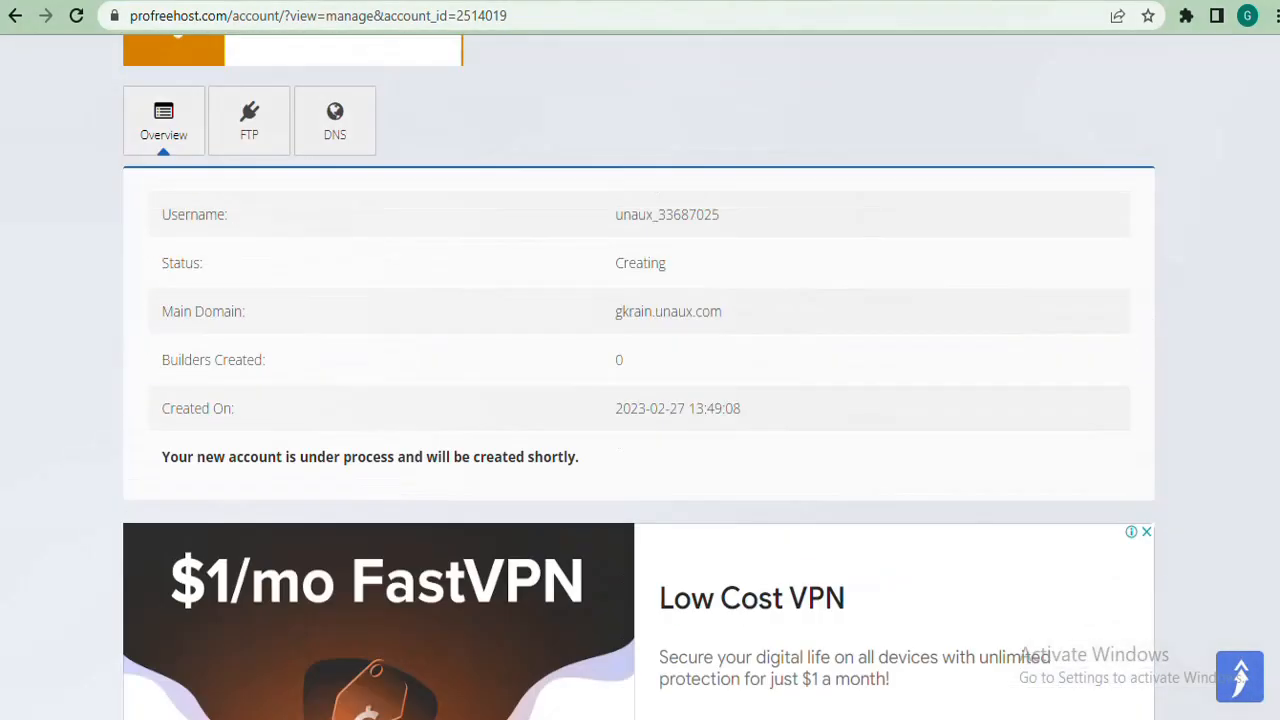
pyautogui.scroll(3, 640, 376)
pyautogui.scroll(2, 640, 376)
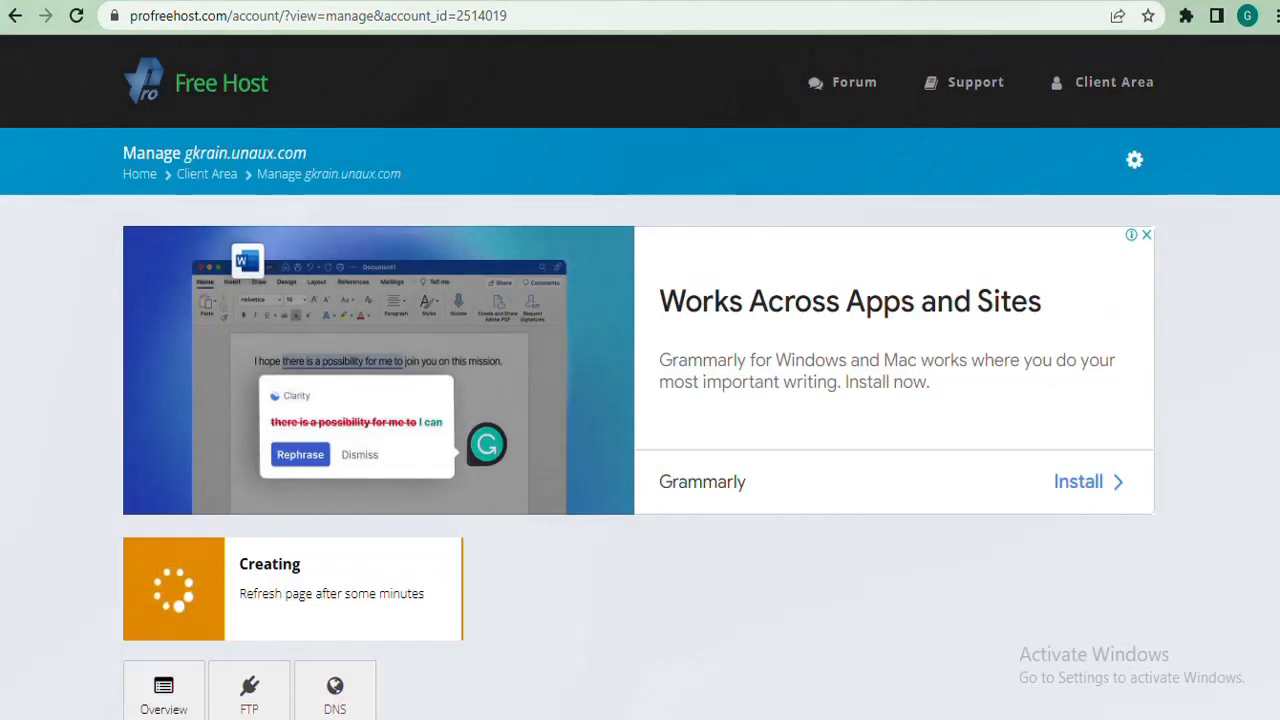
pyautogui.scroll(-1, 640, 376)
pyautogui.scroll(1, 640, 376)
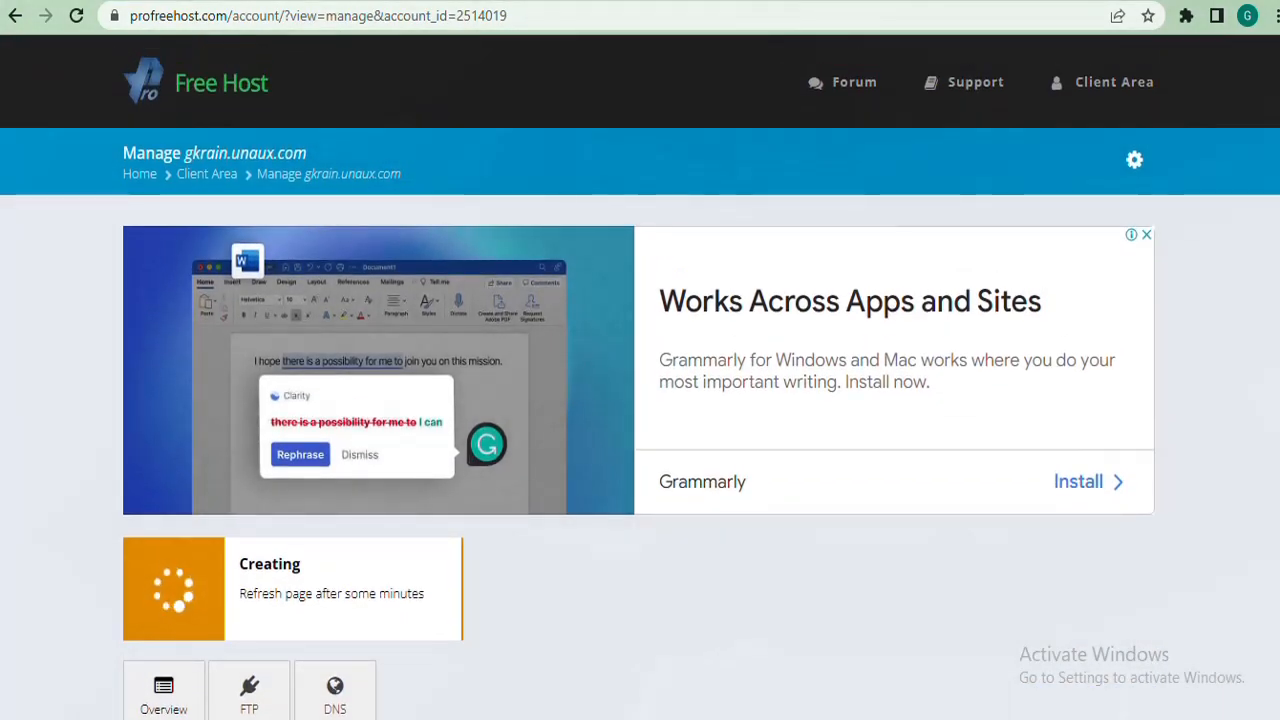
pyautogui.scroll(-1, 640, 376)
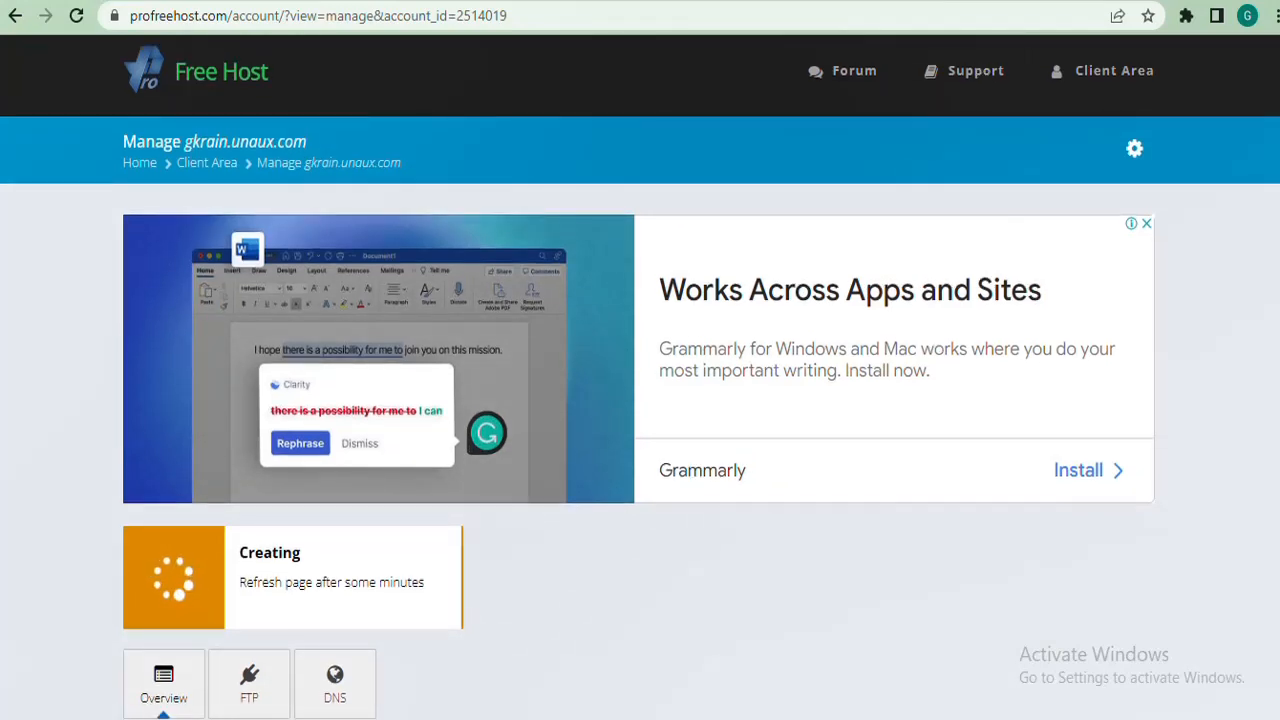
pyautogui.scroll(-1, 640, 376)
pyautogui.scroll(-1, 640, 376)
pyautogui.scroll(-1, 640, 376)
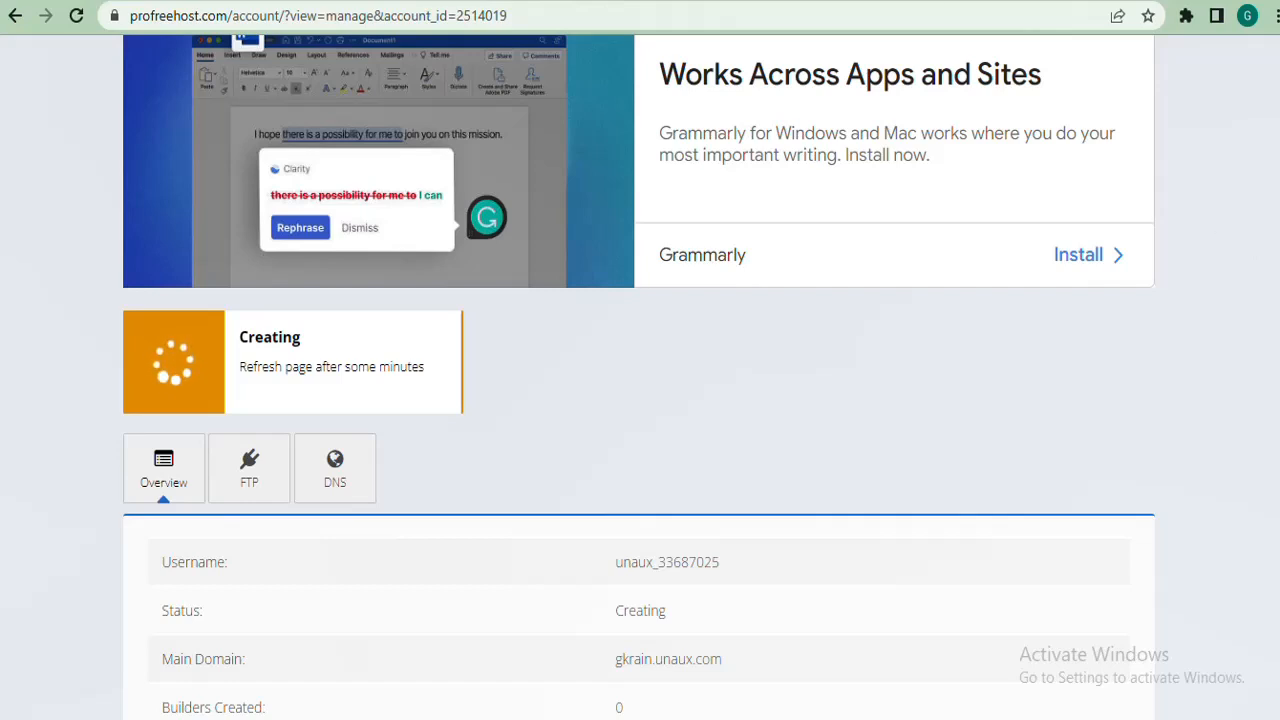
pyautogui.click(952, 27)
# Reload the Manage page and confirm gkrain.unaux.com now shows Active status.
pyautogui.press('Return')
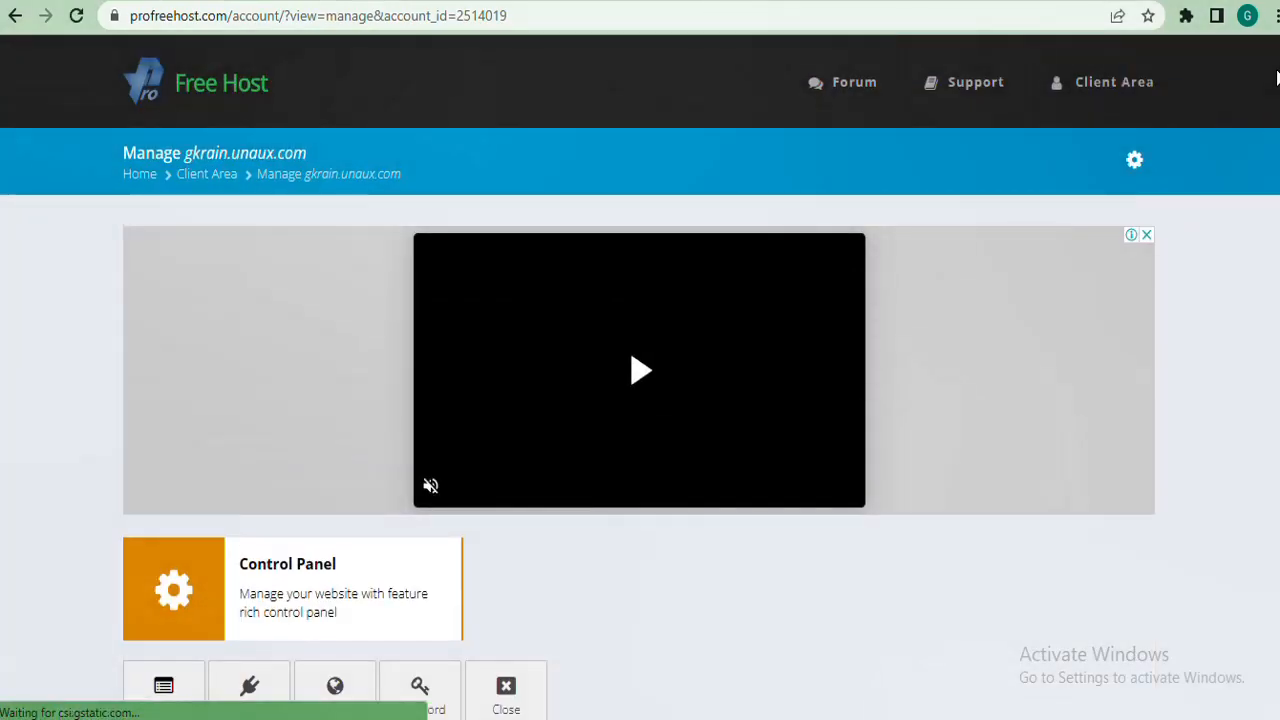
pyautogui.scroll(-4, 640, 400)
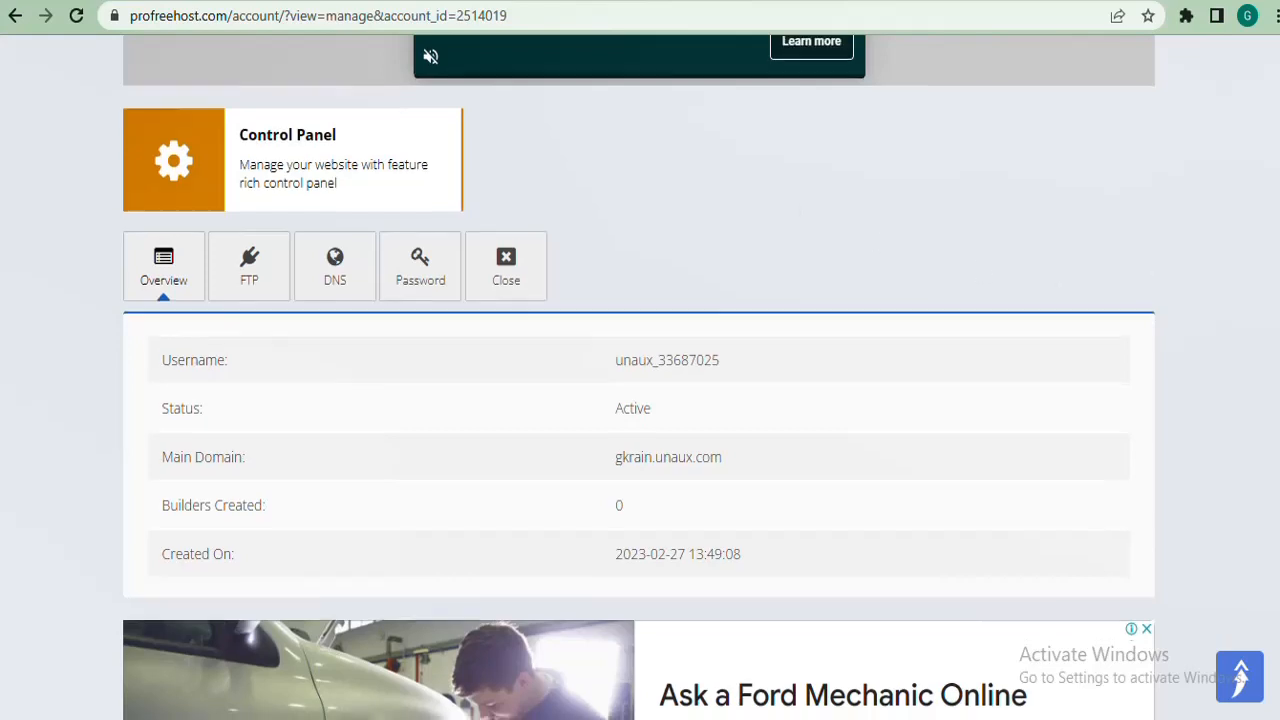
pyautogui.scroll(-6, 1053, 280)
pyautogui.scroll(7, 1053, 280)
pyautogui.scroll(-2, 1053, 280)
pyautogui.scroll(-1, 815, 248)
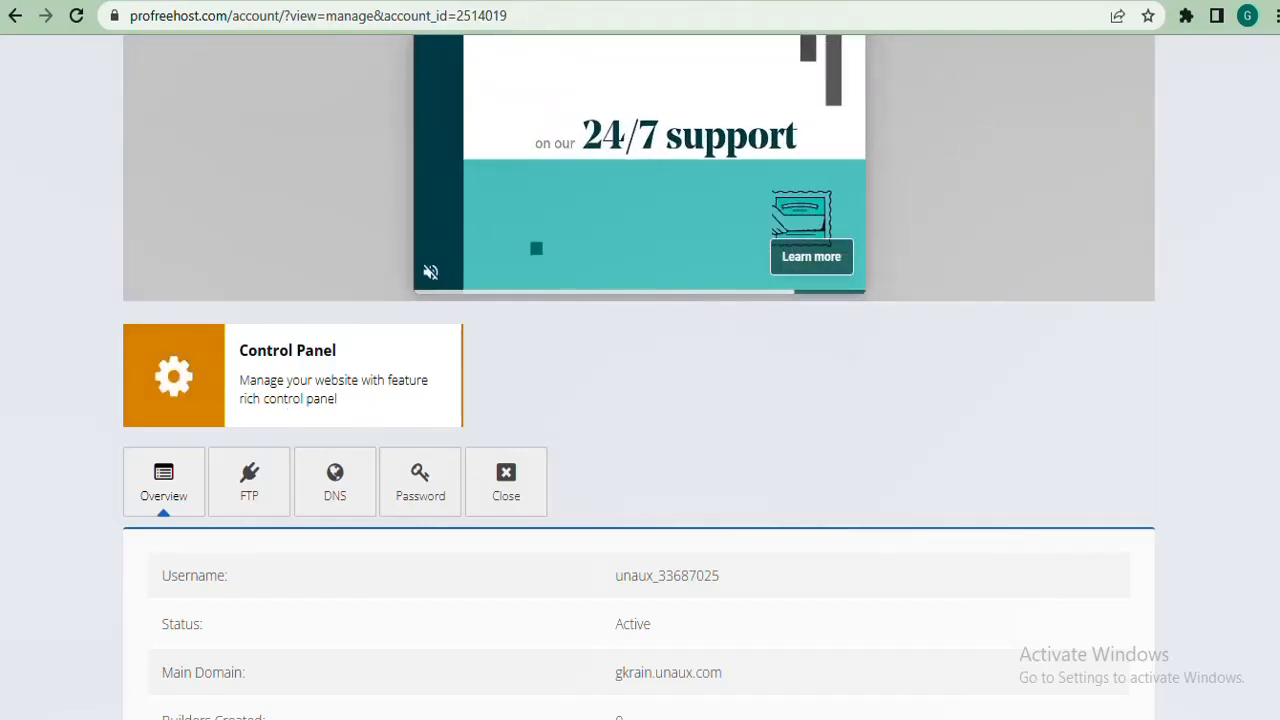
pyautogui.scroll(3, 1252, 370)
pyautogui.scroll(-5, 1252, 370)
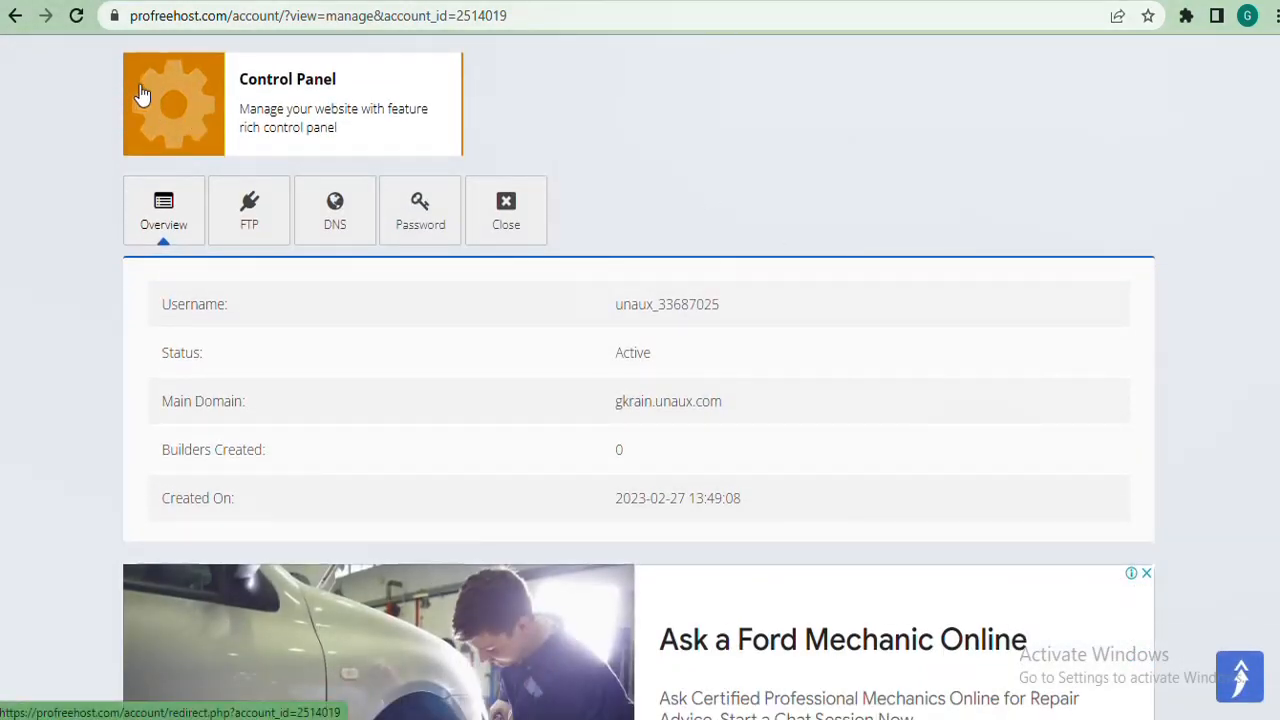
# Enter the Control Panel, bypassing the insecure-form warning and approving service emails.
pyautogui.click(176, 111)
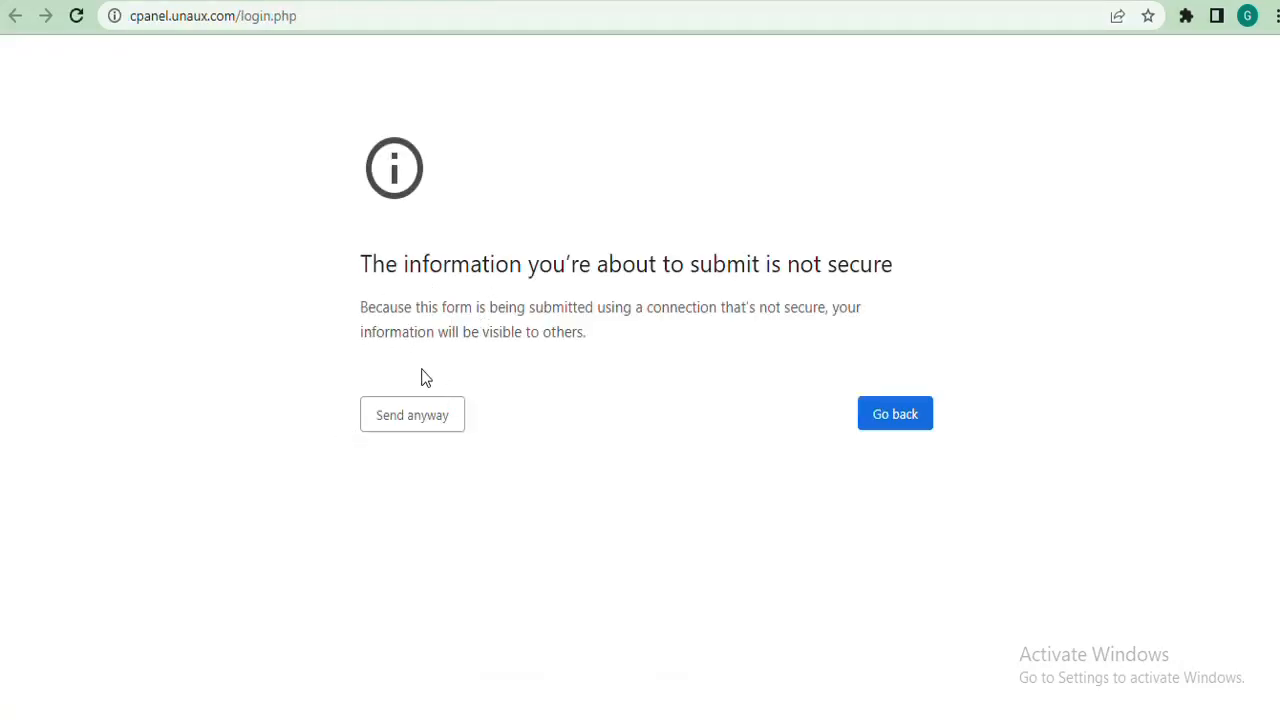
pyautogui.click(403, 415)
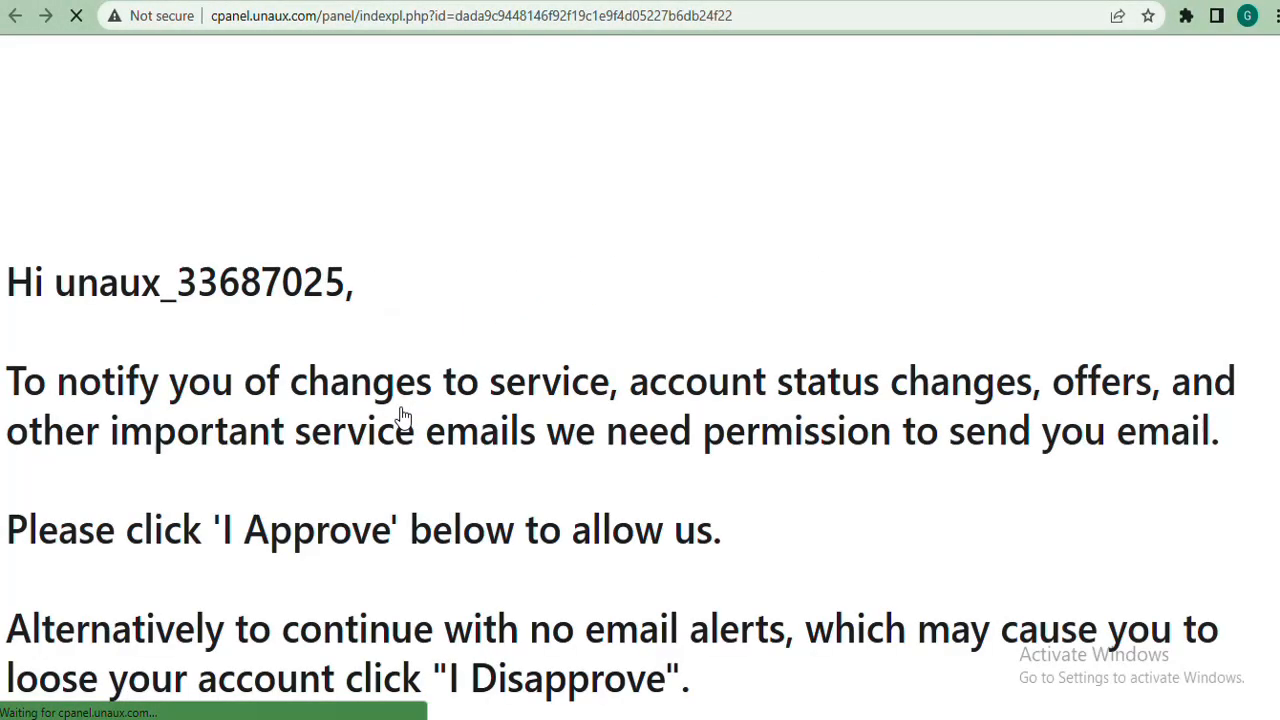
pyautogui.scroll(-2, 403, 418)
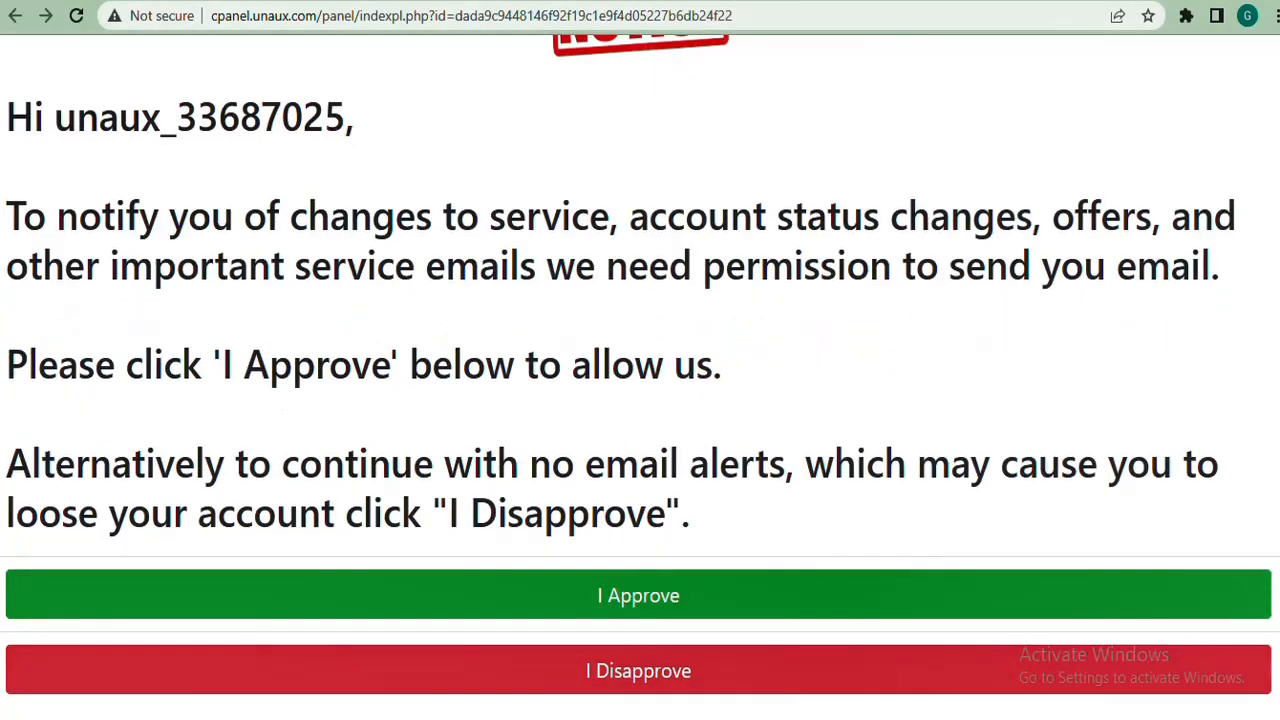
pyautogui.click(563, 597)
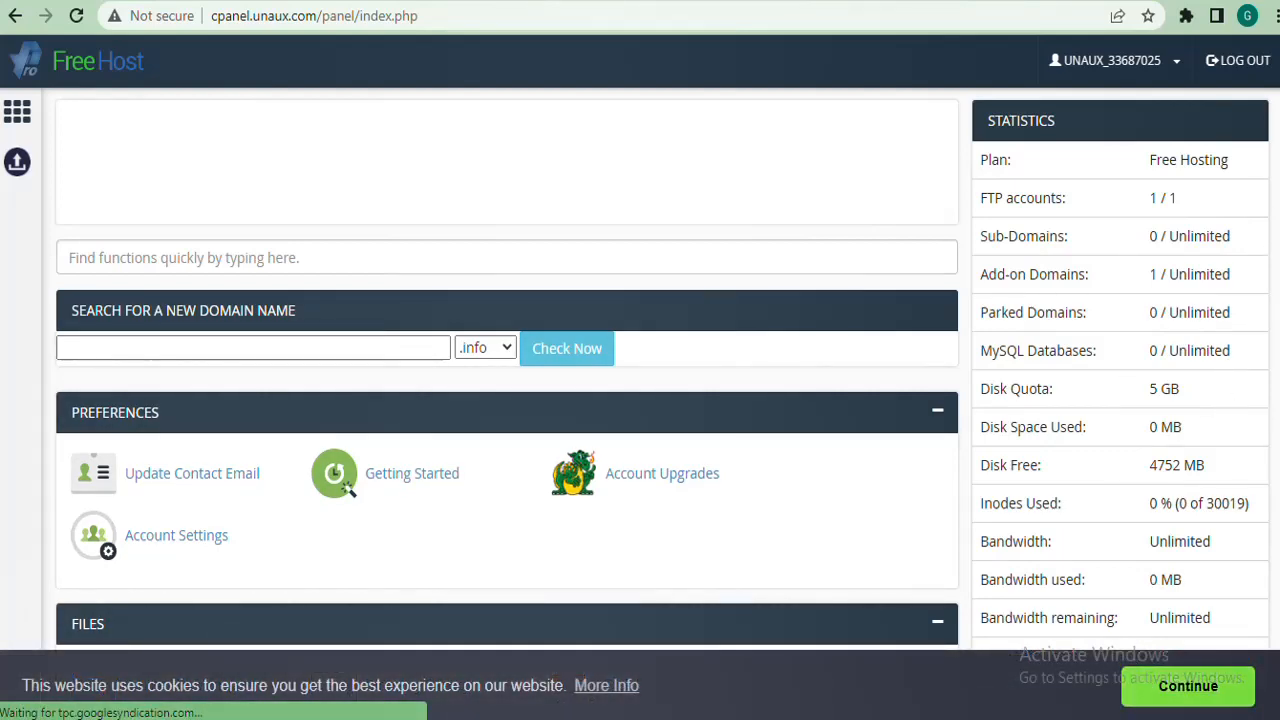
# Dismiss the control panel's cookie notice.
pyautogui.scroll(-4, 660, 370)
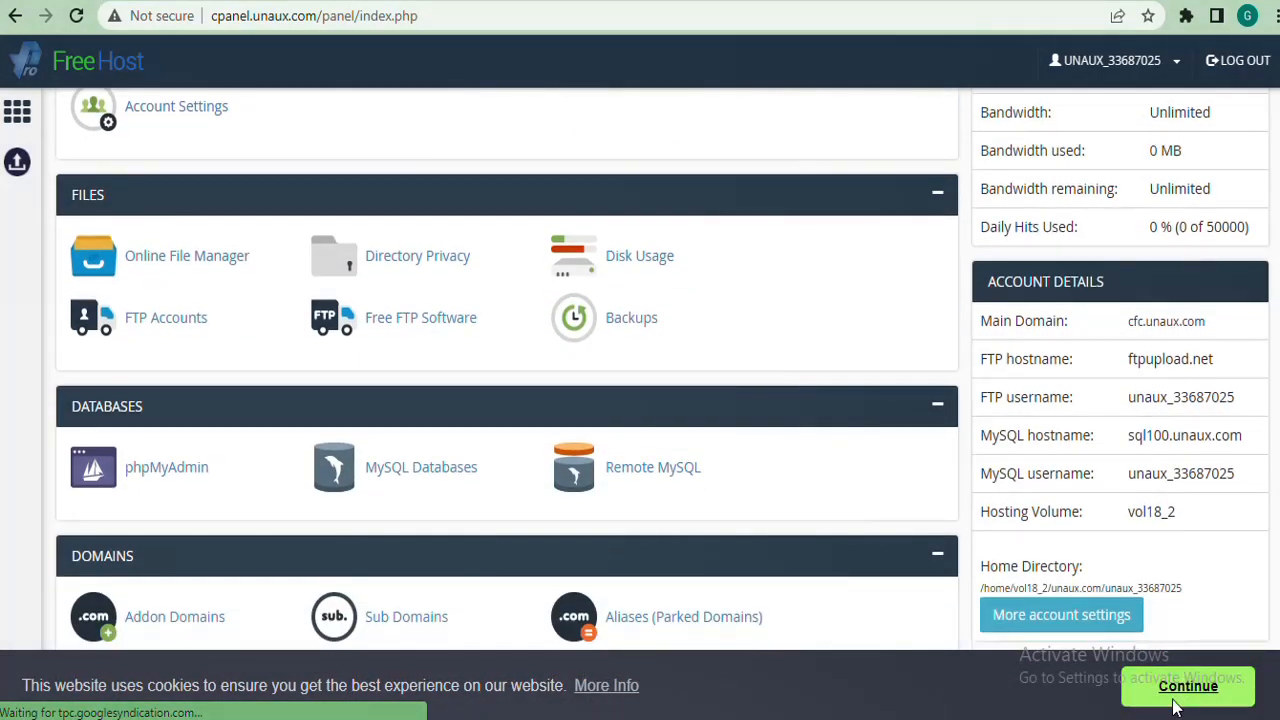
pyautogui.click(1188, 686)
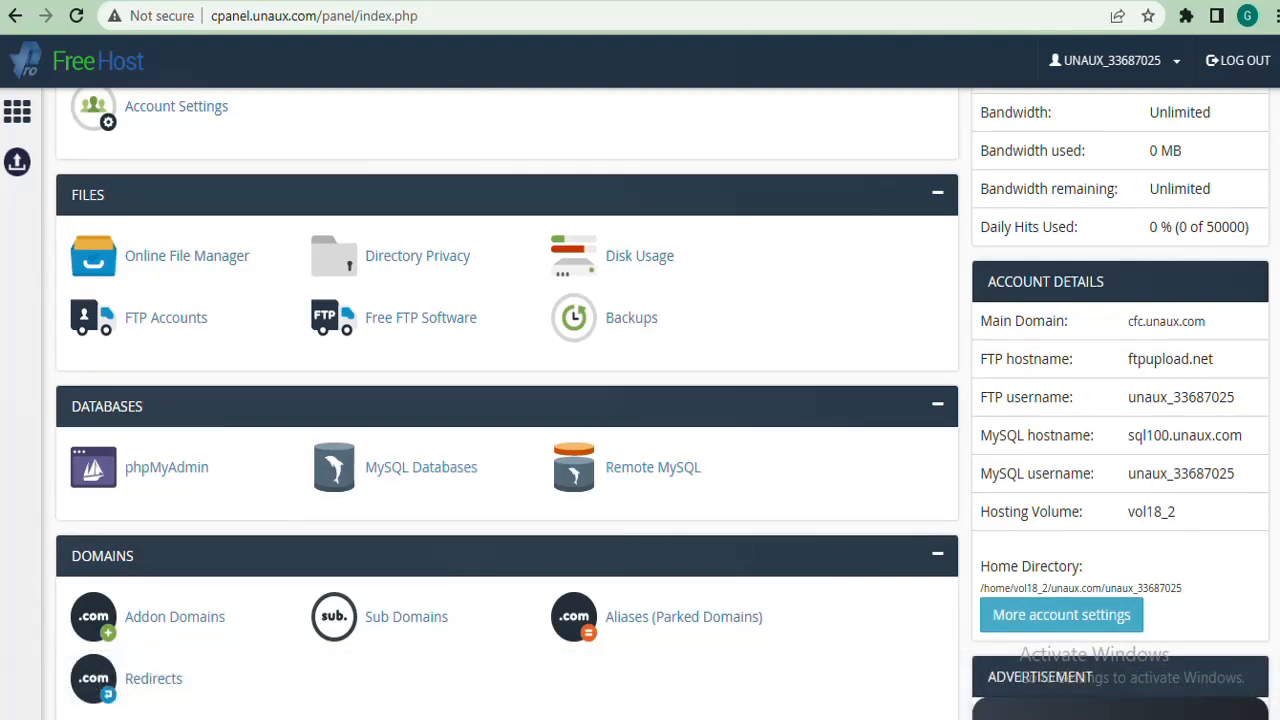
pyautogui.scroll(4, 660, 400)
# Open Softaculous Apps Installer from the Software section in a new tab.
pyautogui.scroll(-3, 660, 400)
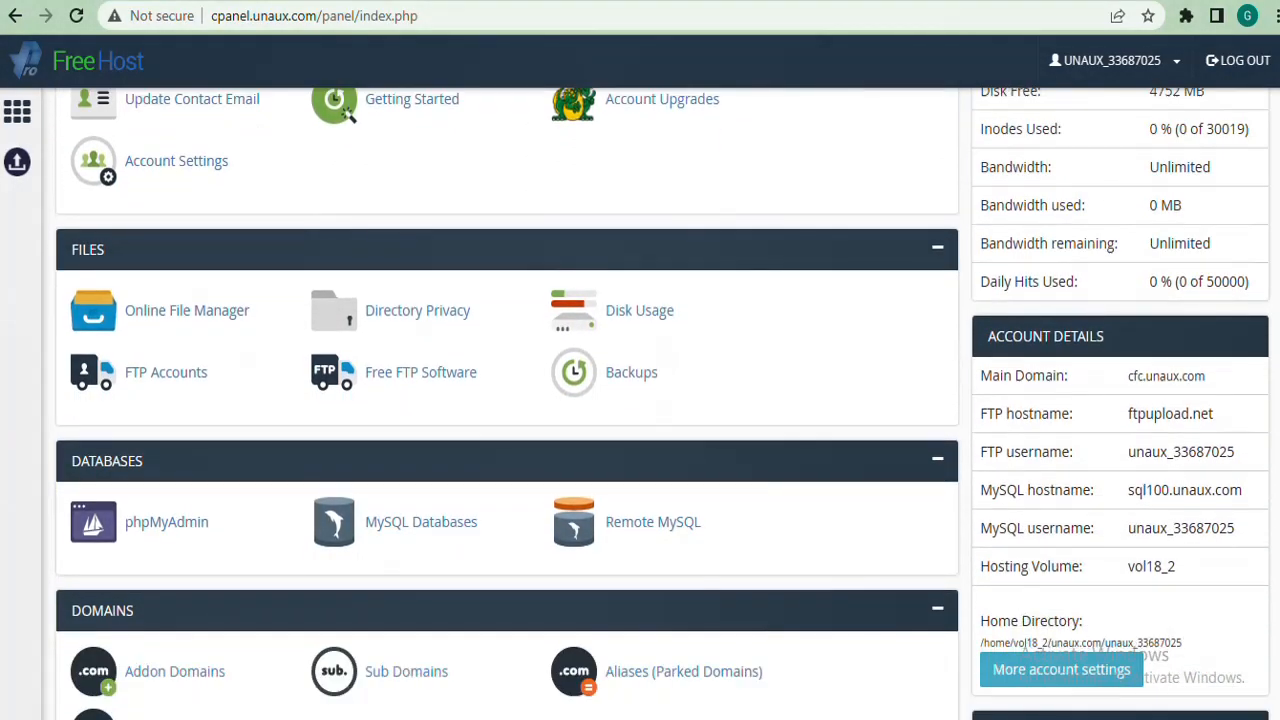
pyautogui.scroll(-1, 660, 400)
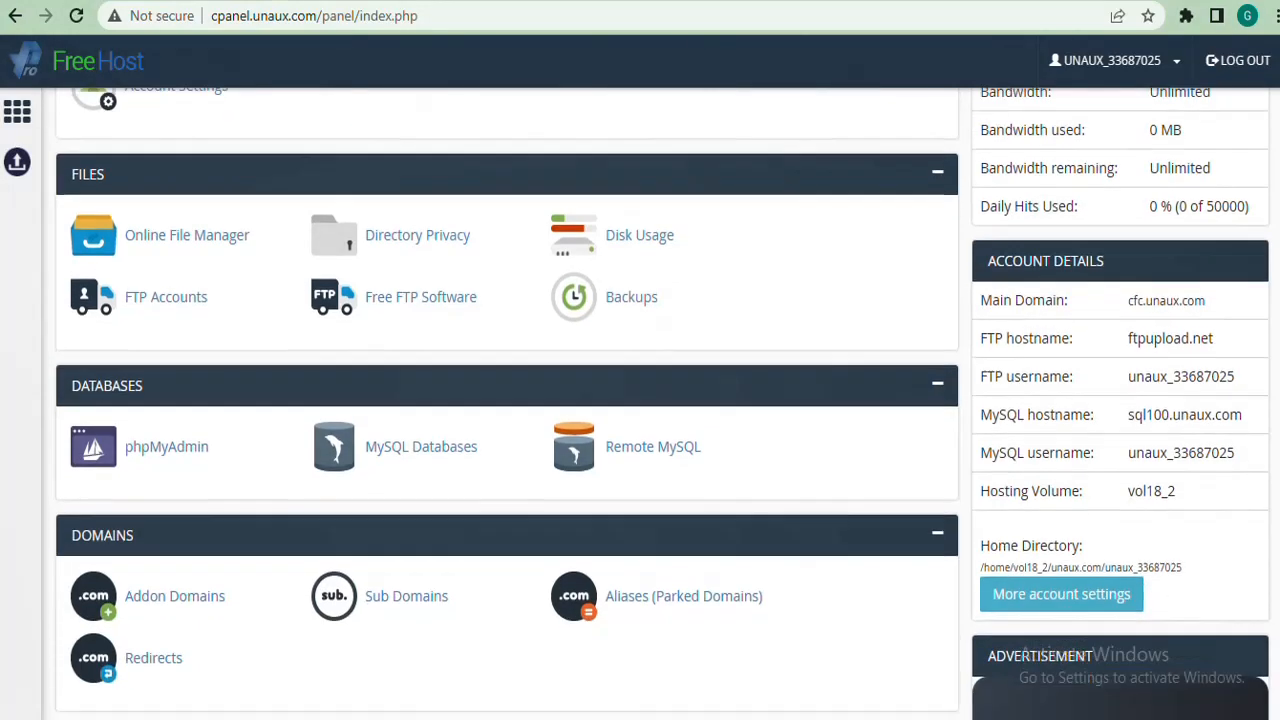
pyautogui.scroll(4, 660, 400)
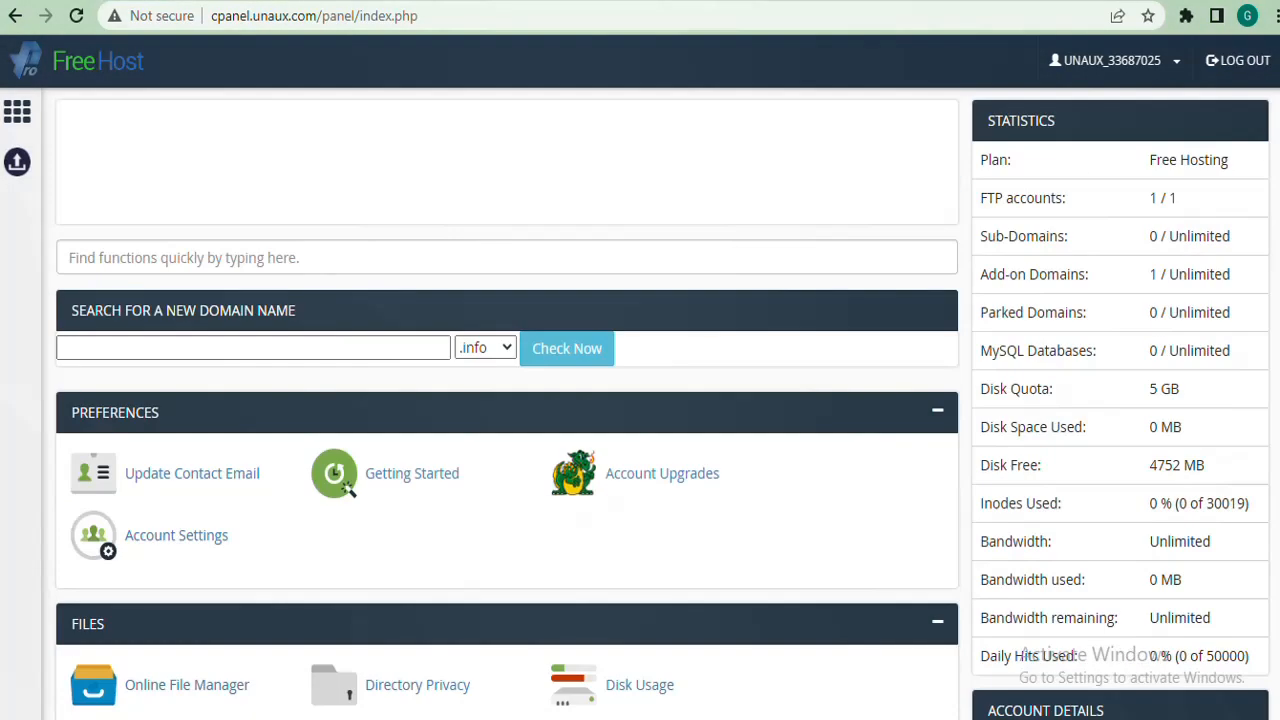
pyautogui.scroll(-8, 660, 400)
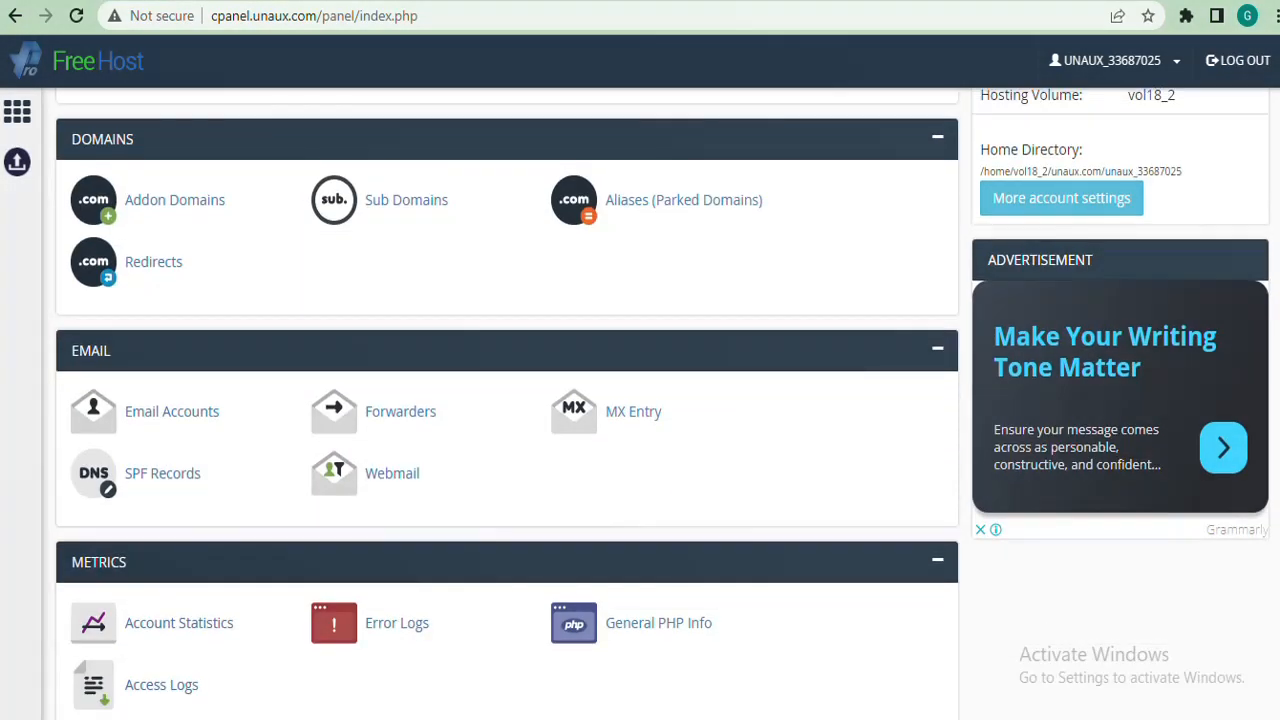
pyautogui.scroll(-2, 660, 400)
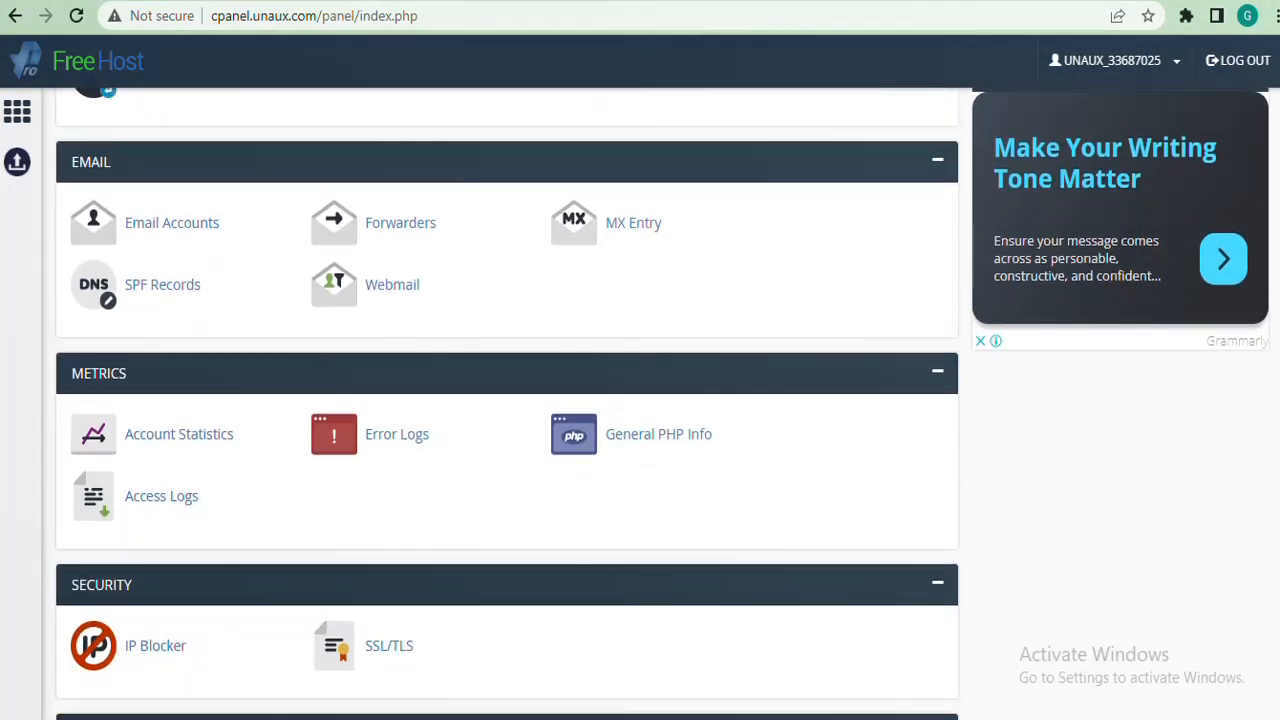
pyautogui.scroll(-7, 507, 400)
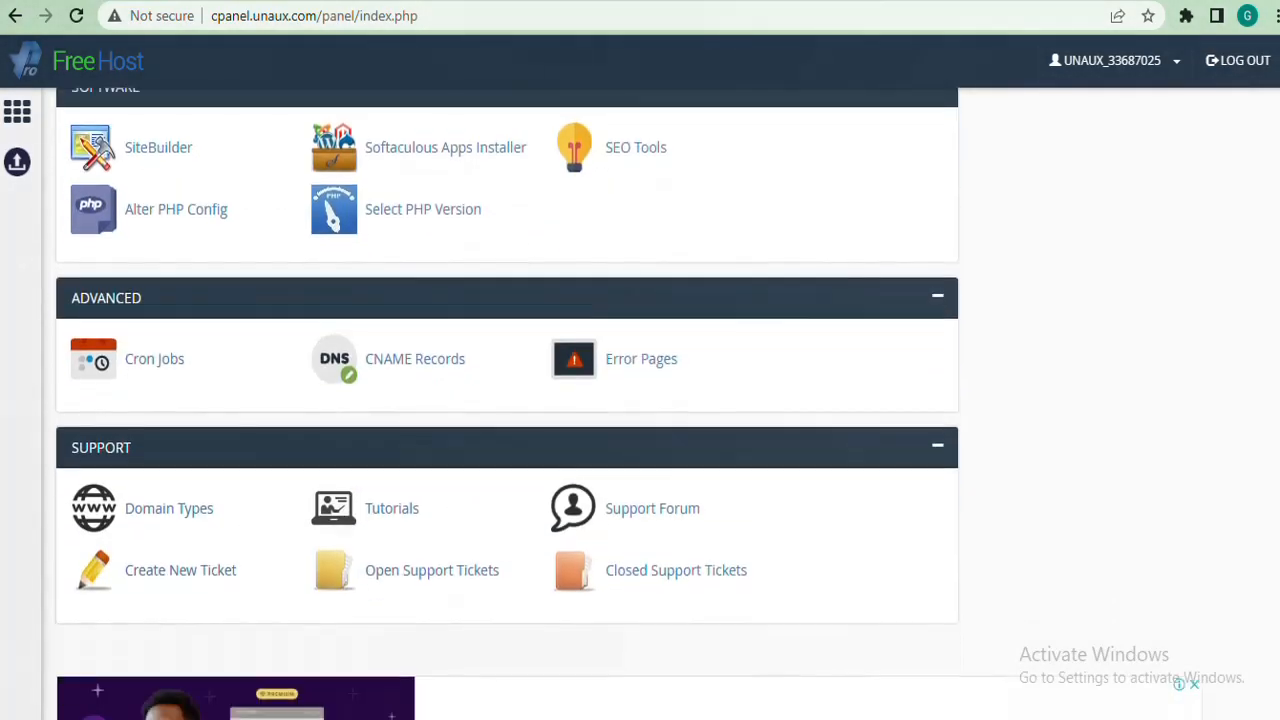
pyautogui.scroll(10, 507, 400)
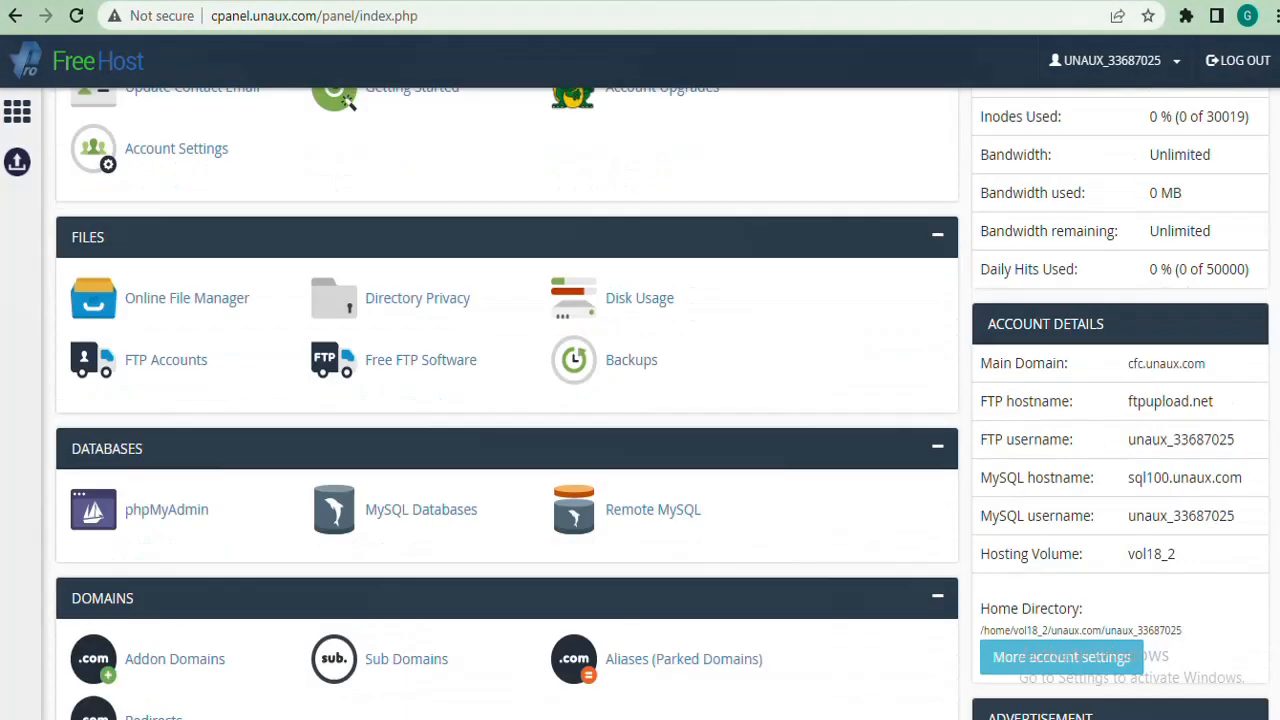
pyautogui.scroll(-8, 507, 400)
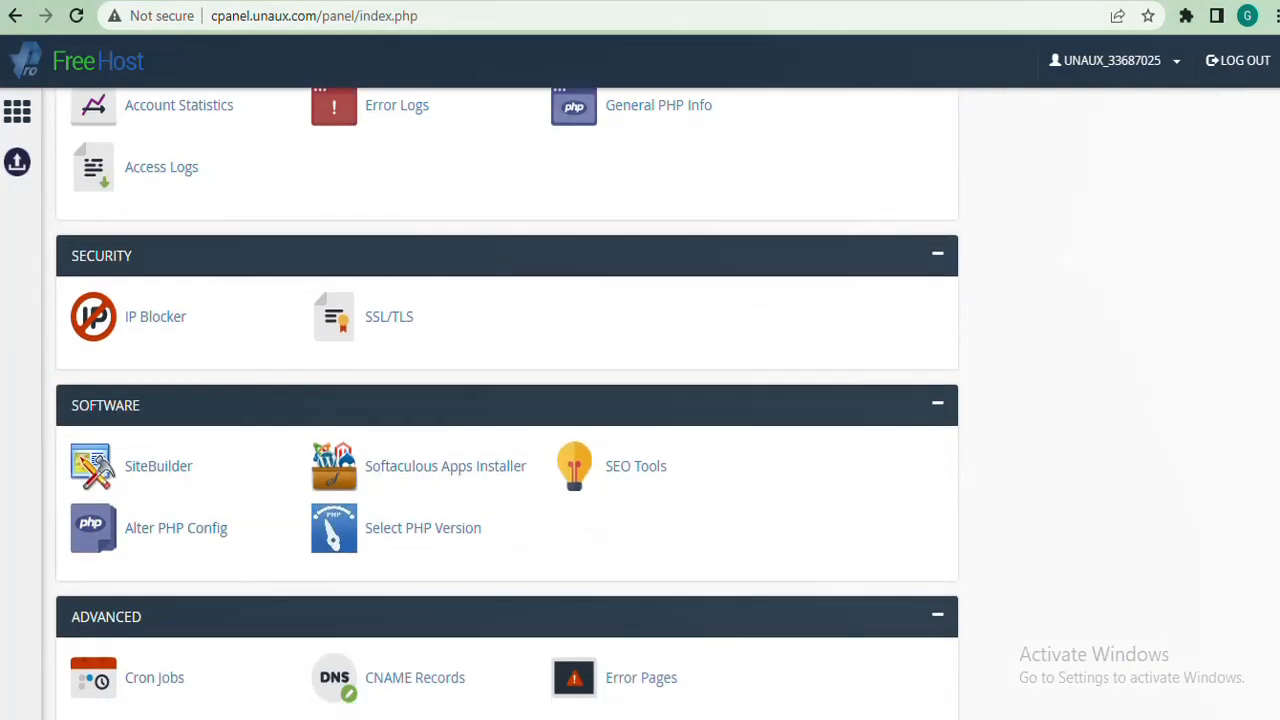
pyautogui.scroll(-1, 403, 368)
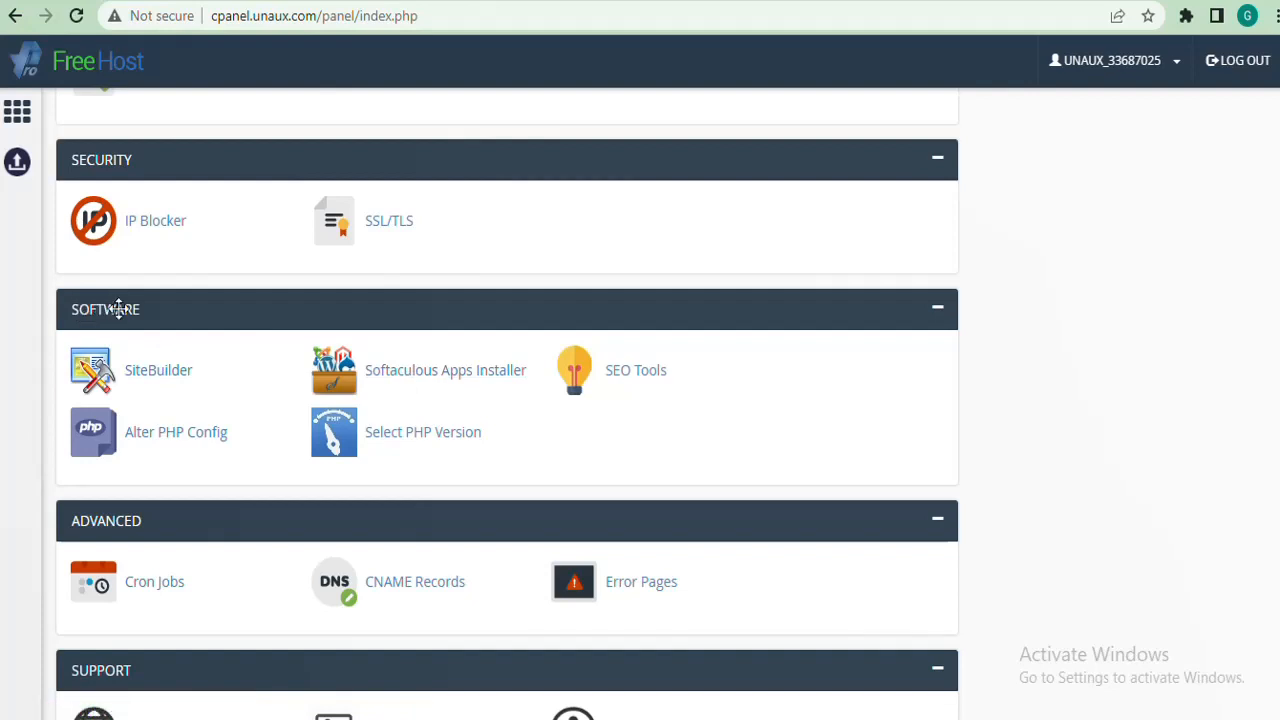
pyautogui.rightClick(428, 383)
pyautogui.click(469, 390)
# In the Softaculous tab, start the WordPress install from the Top Scripts catalogue.
pyautogui.hotkey('ctrl', 'Tab')
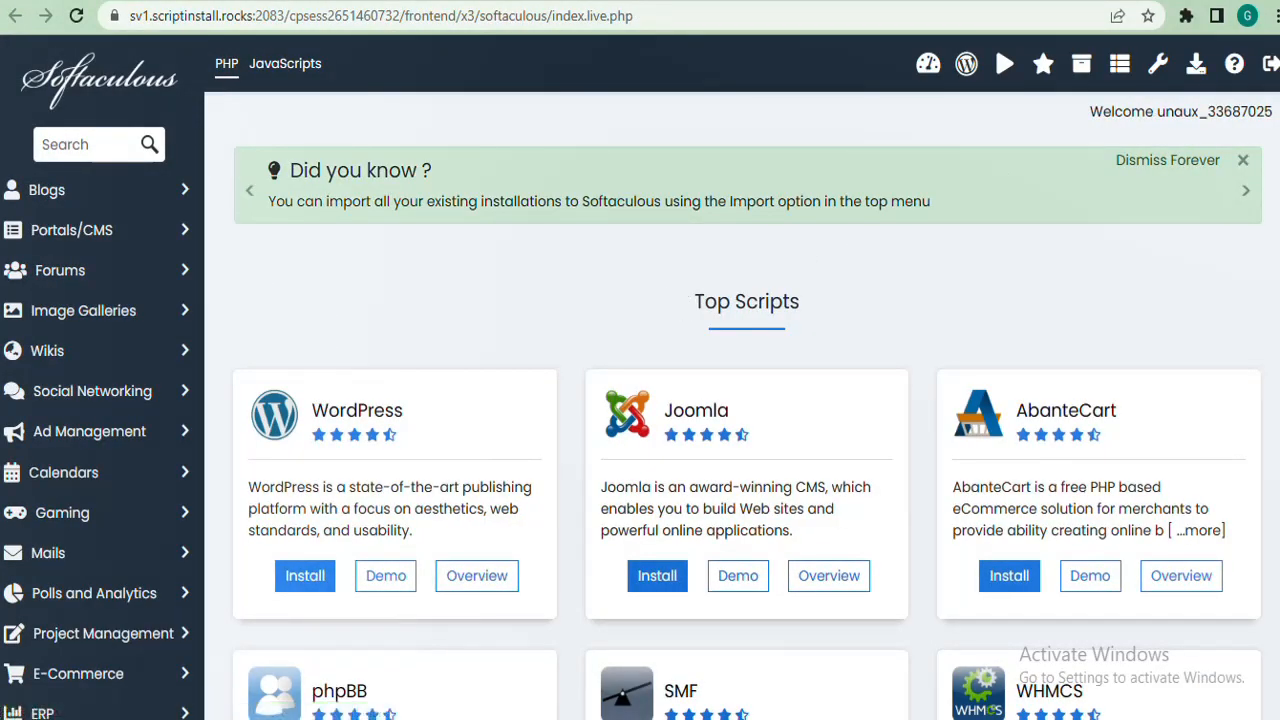
pyautogui.scroll(-3, 640, 400)
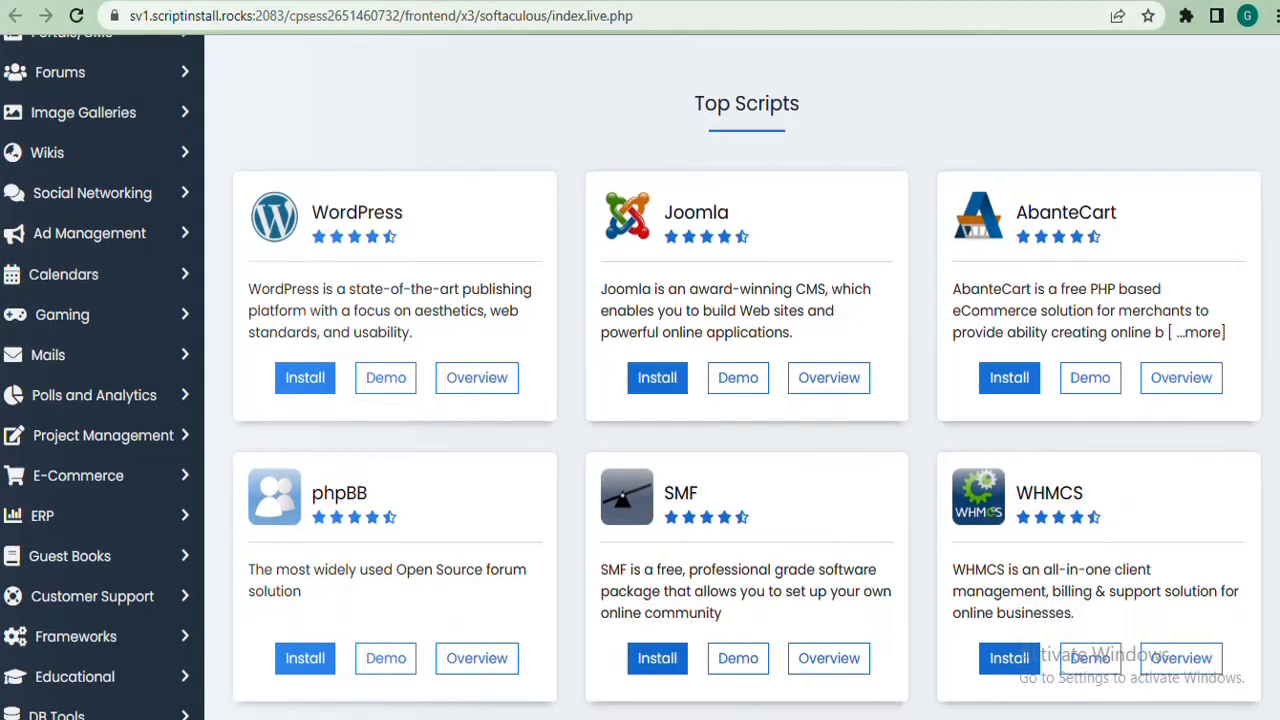
pyautogui.scroll(-1, 640, 400)
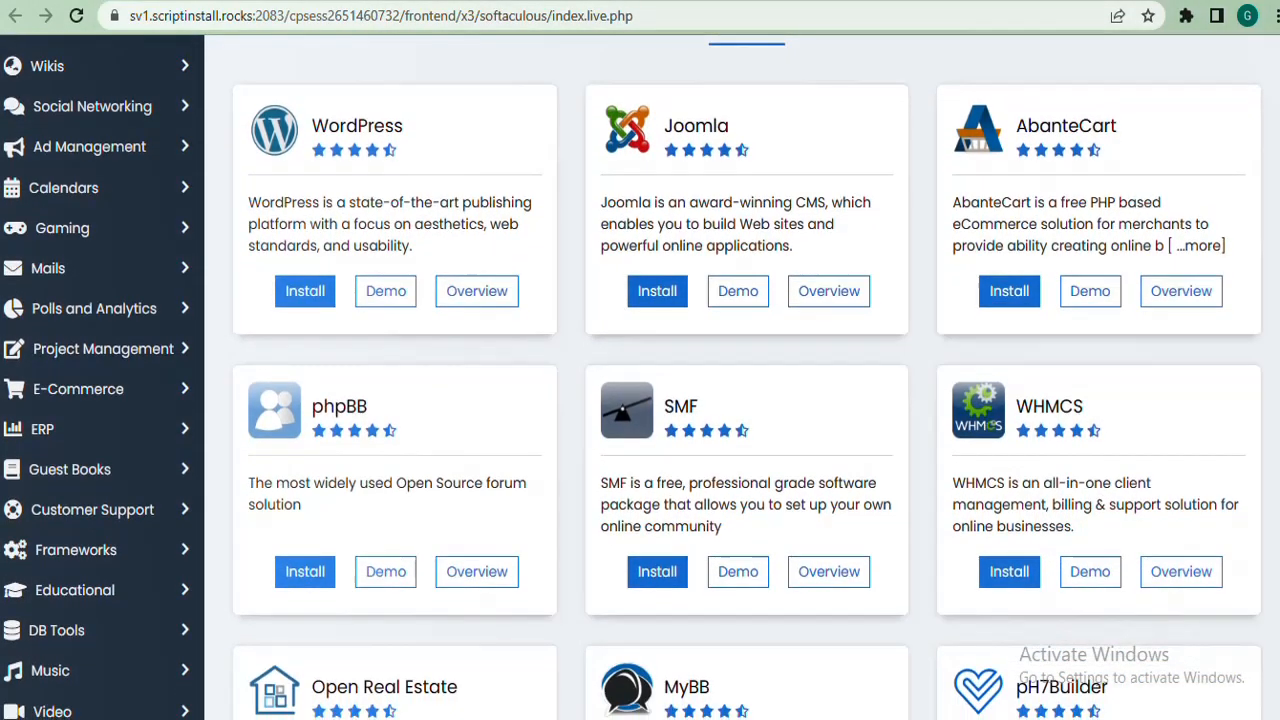
pyautogui.scroll(1, 640, 376)
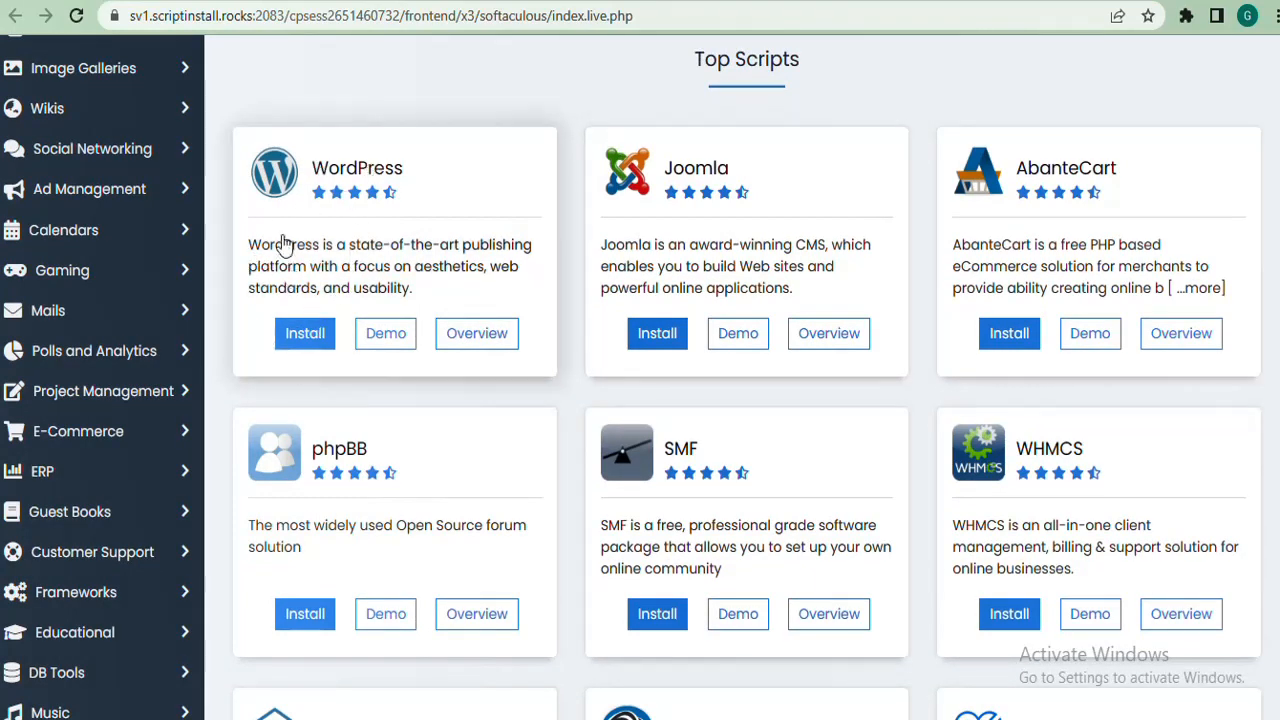
pyautogui.click(305, 336)
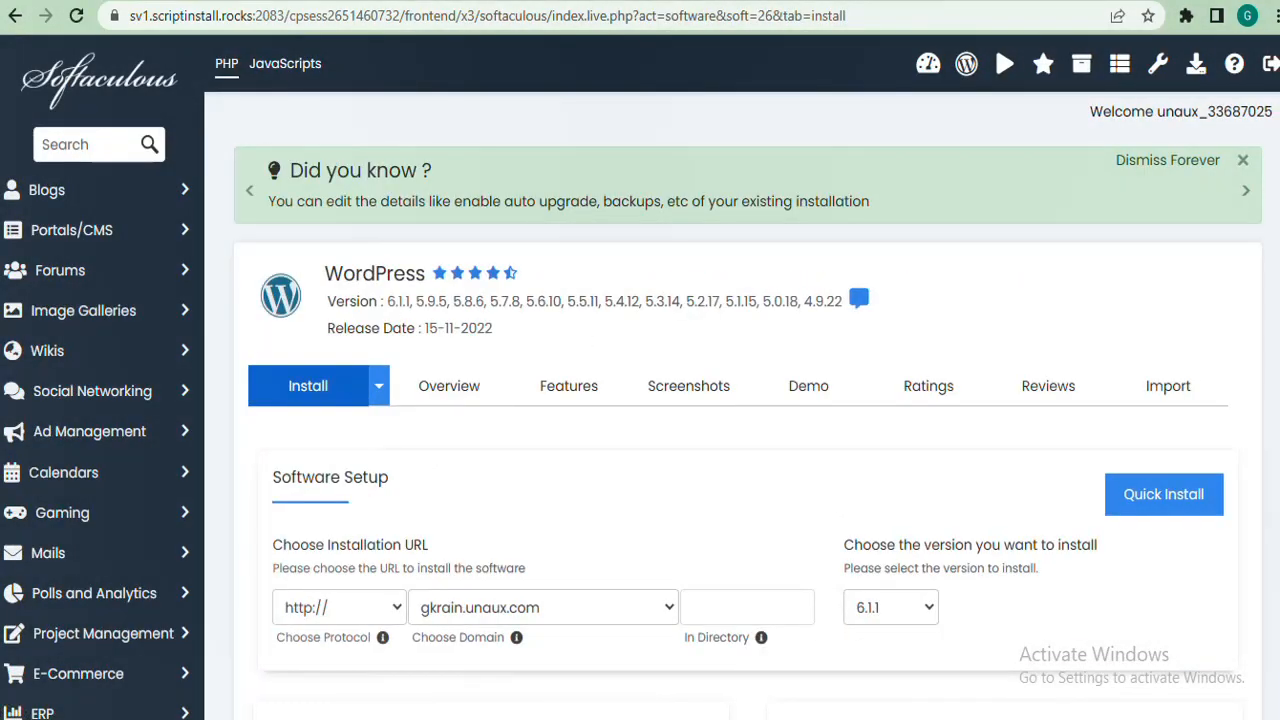
# Choose the quick install form and keep gkrain.unaux.com as the install domain.
pyautogui.scroll(-2, 740, 400)
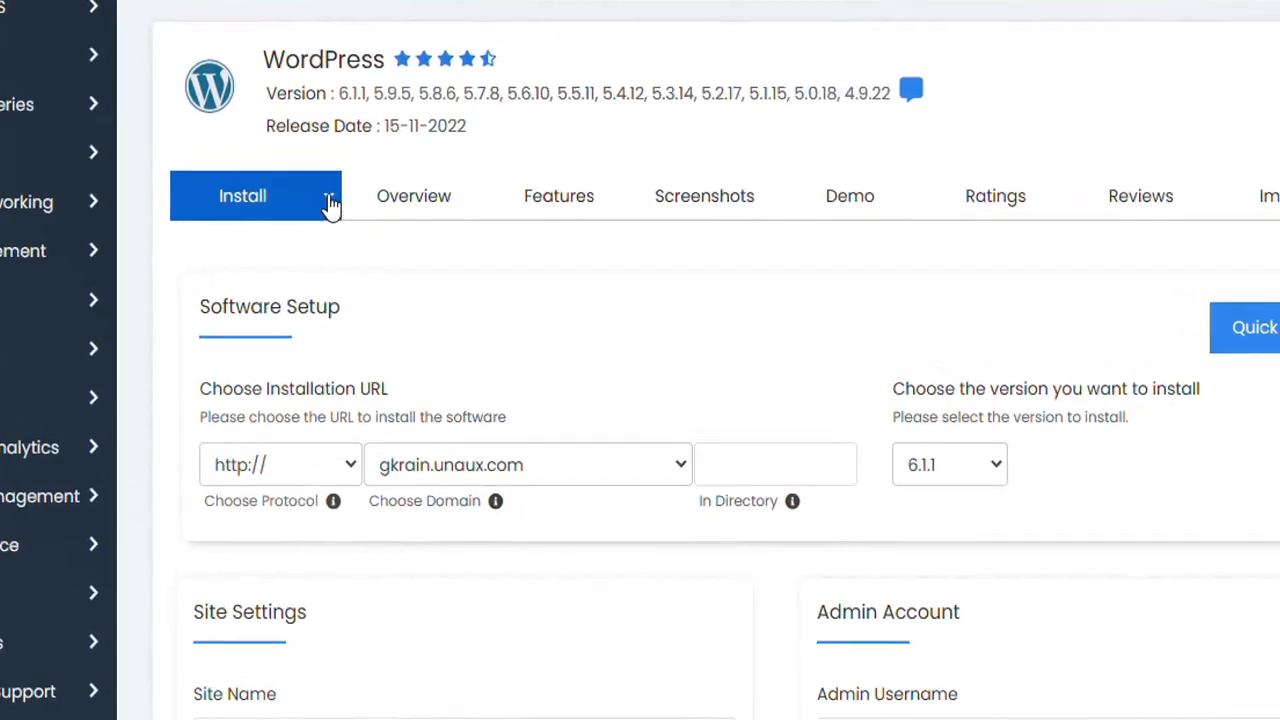
pyautogui.click(303, 207)
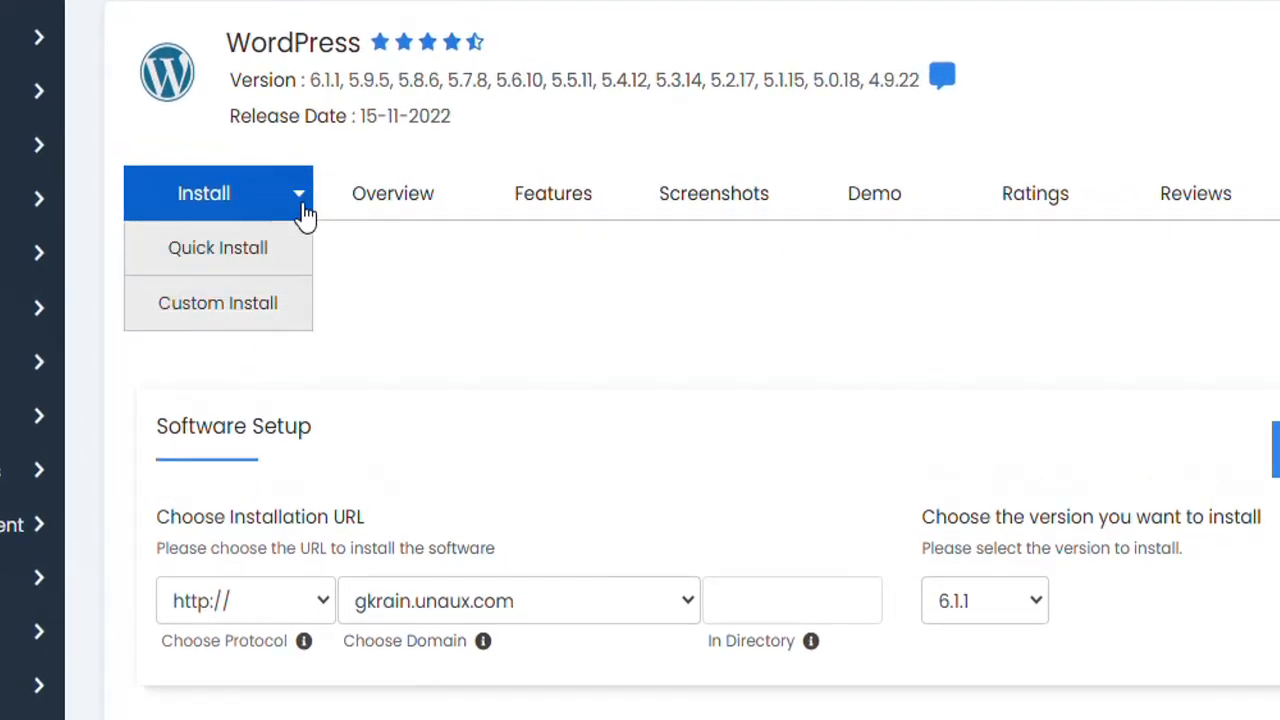
pyautogui.click(201, 258)
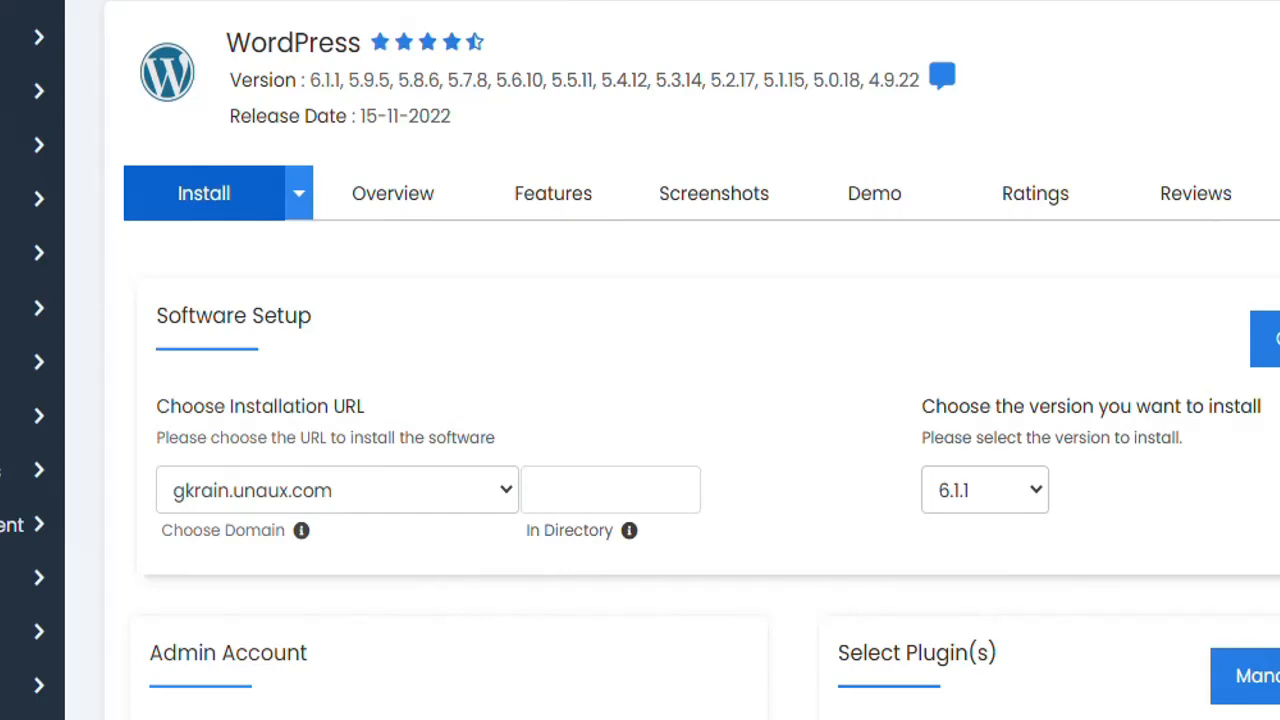
pyautogui.scroll(-3, 640, 400)
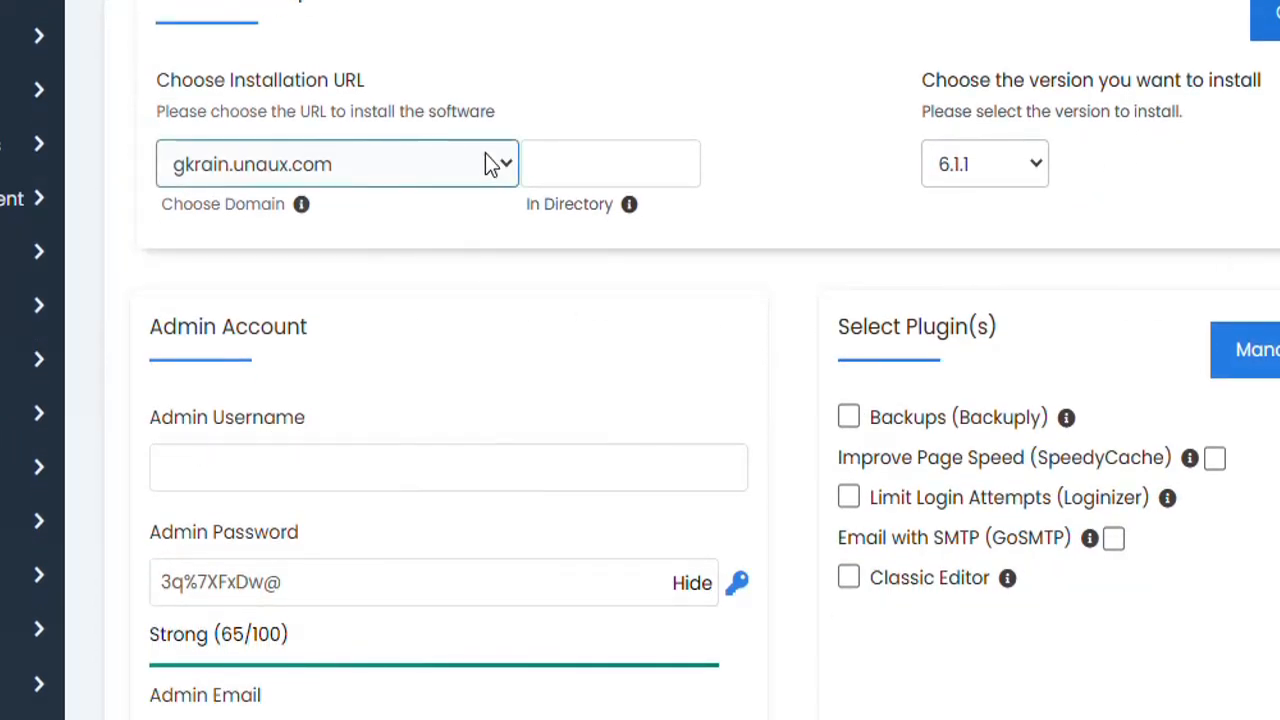
pyautogui.click(497, 166)
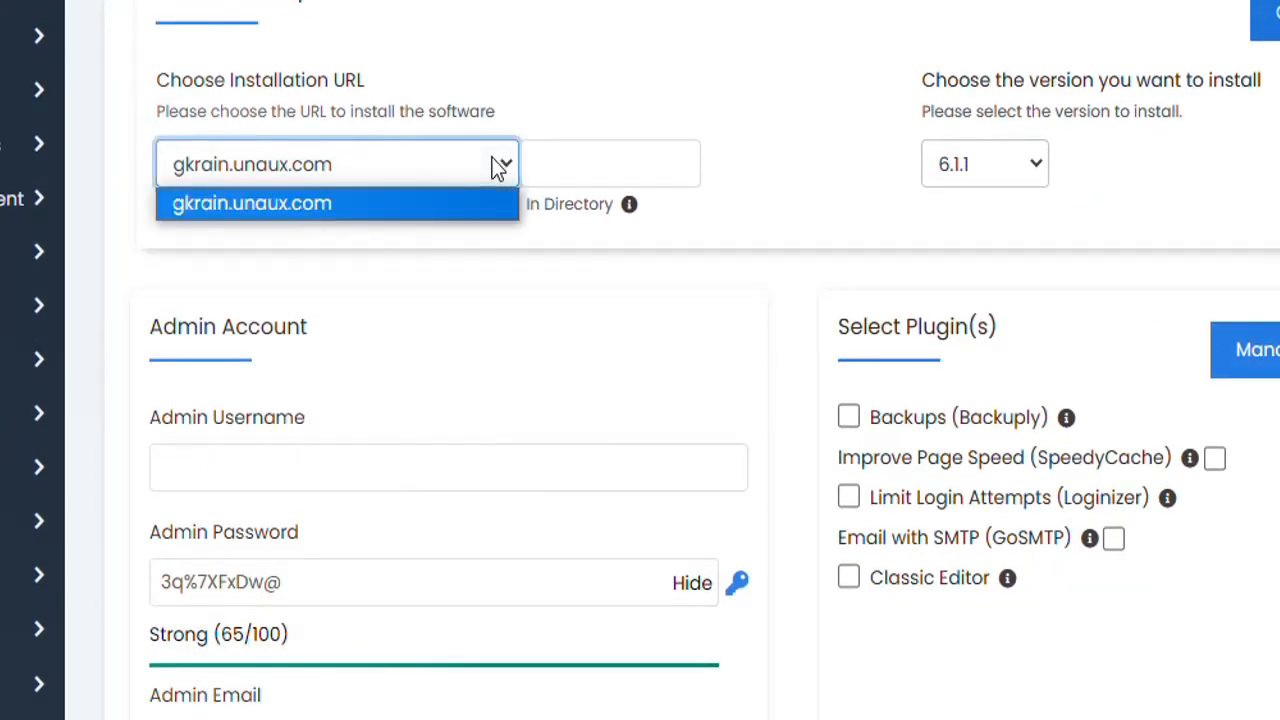
pyautogui.click(326, 205)
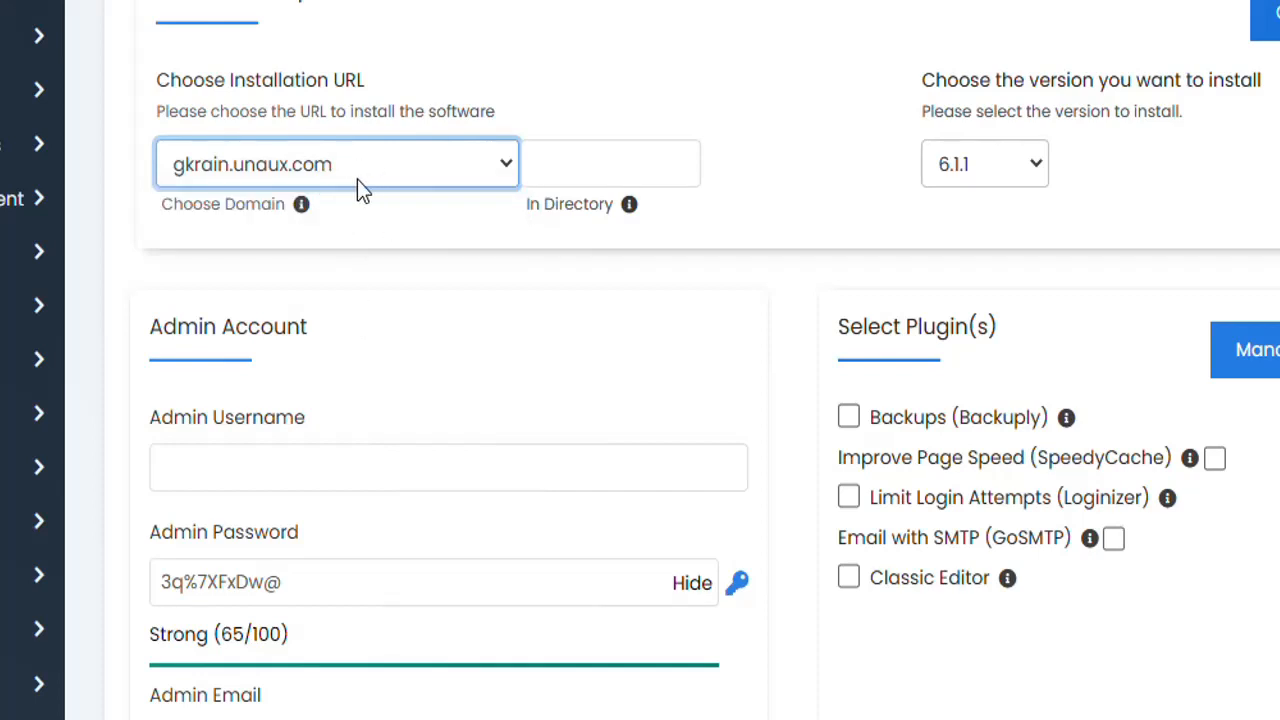
# Set the admin username to Admin and paste in a new strong admin password.
pyautogui.click(259, 426)
pyautogui.click(291, 461)
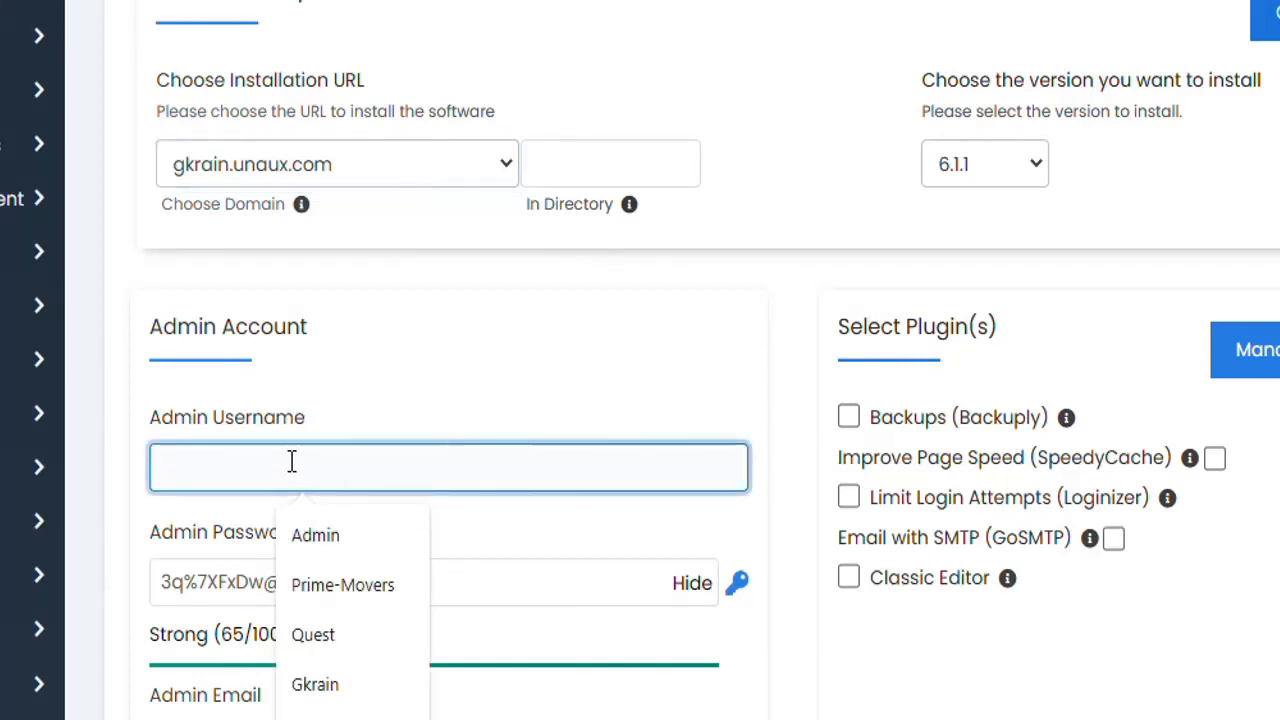
pyautogui.click(316, 530)
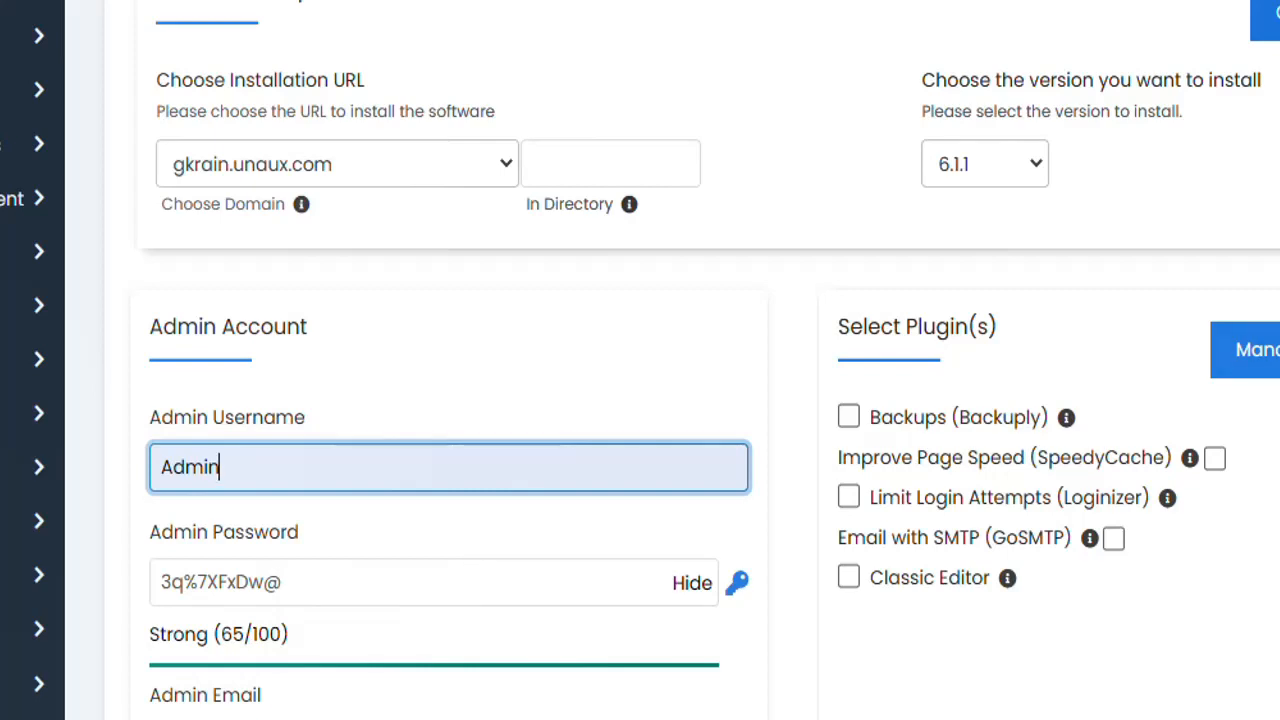
pyautogui.scroll(-3, 417, 357)
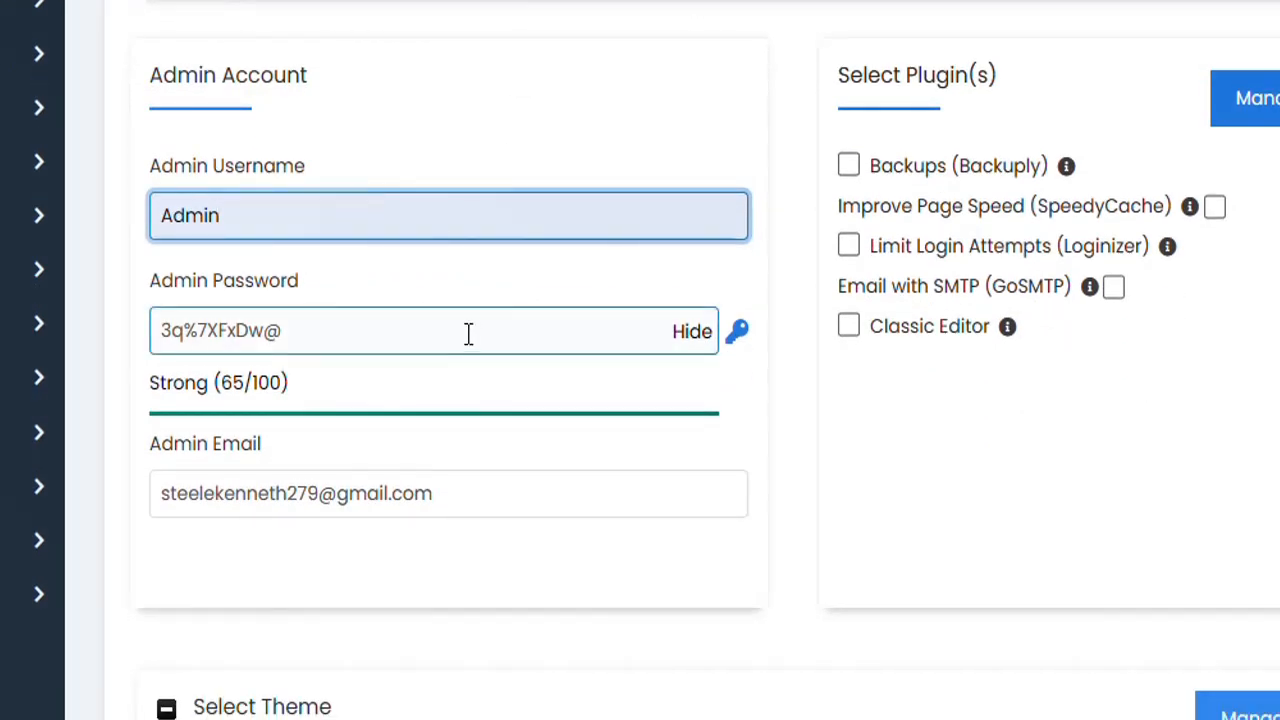
pyautogui.moveTo(691, 330); pyautogui.dragTo(129, 331)
pyautogui.click(407, 320)
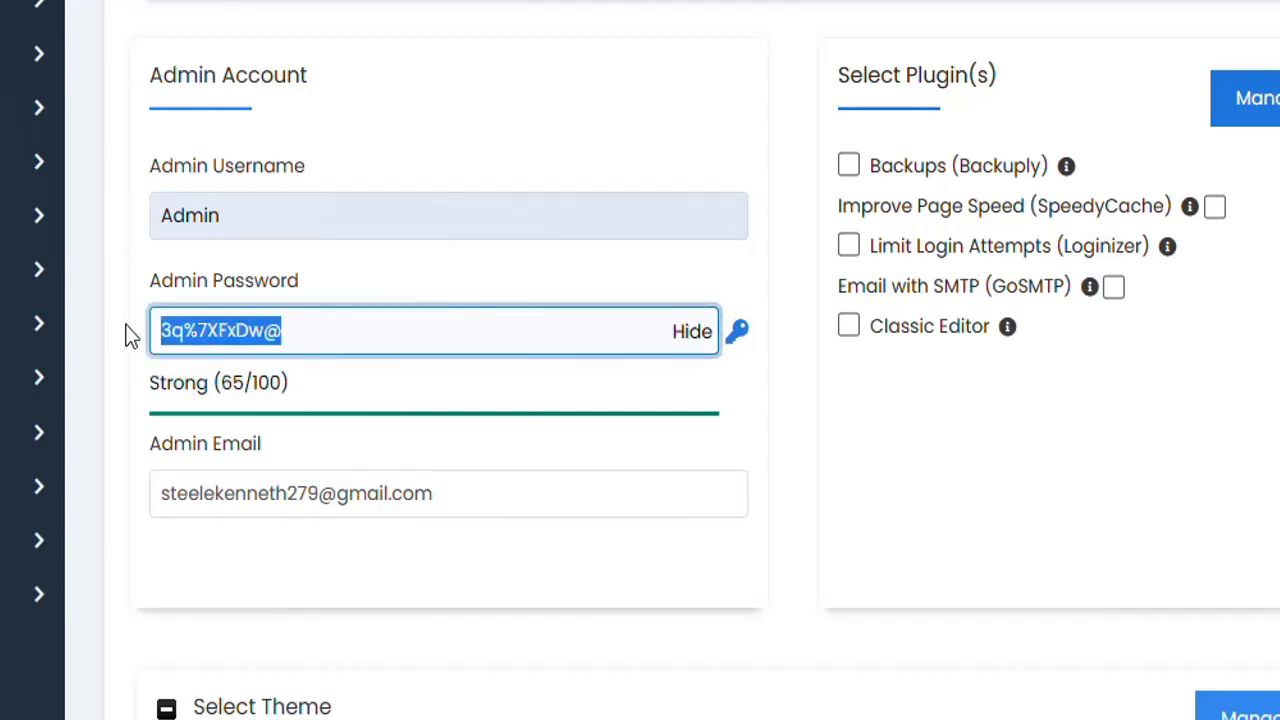
pyautogui.hotkey('ctrl', 'v')
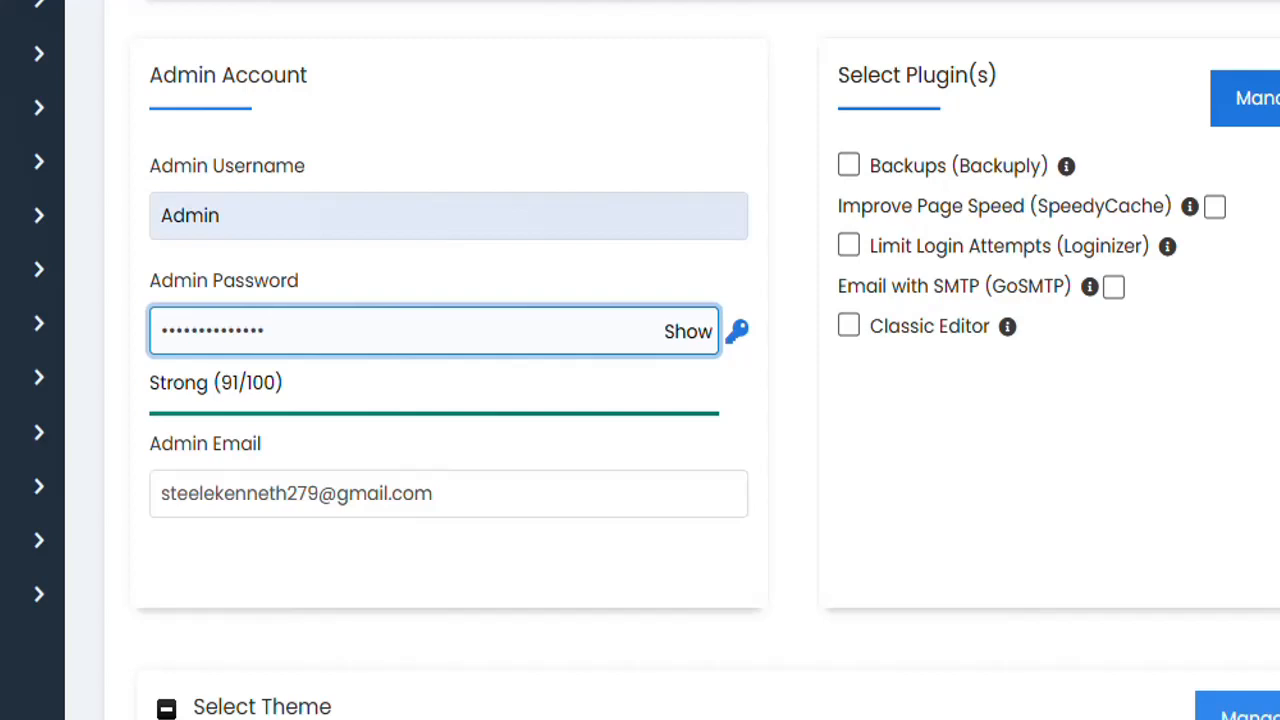
# Fill in the admin email field and scroll down to the Install button.
pyautogui.scroll(-2, 640, 360)
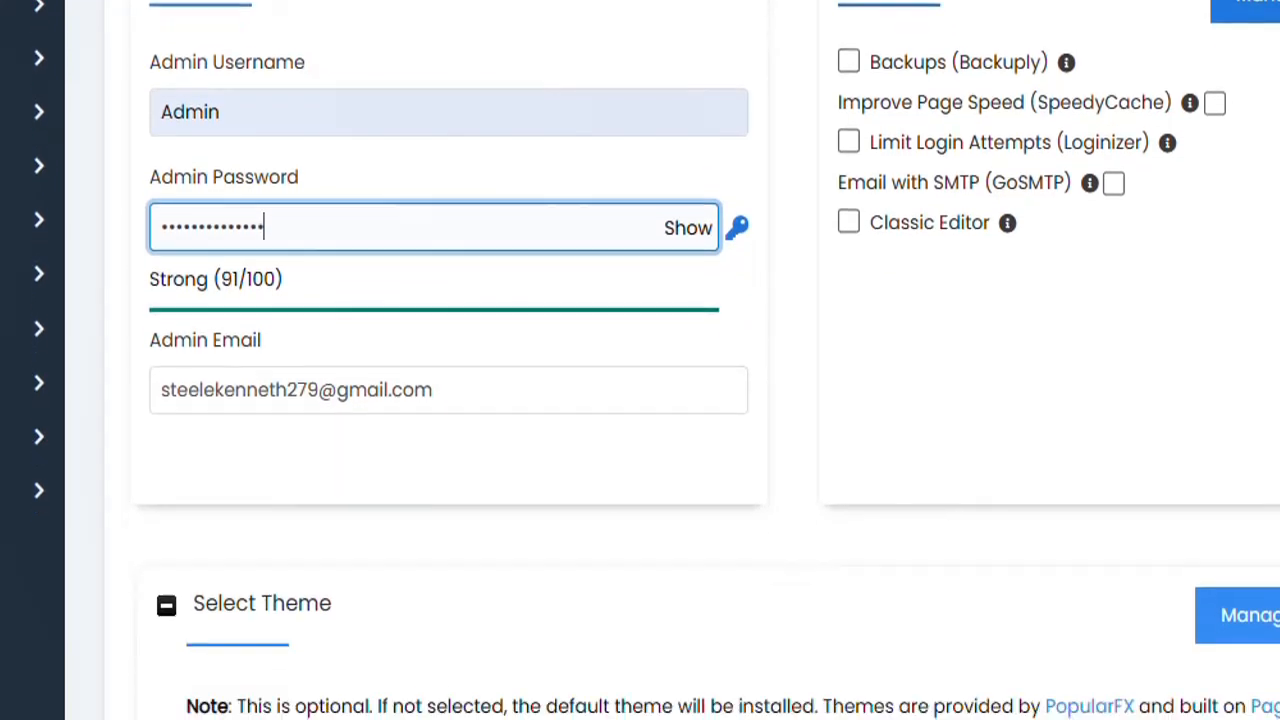
pyautogui.scroll(-1, 640, 360)
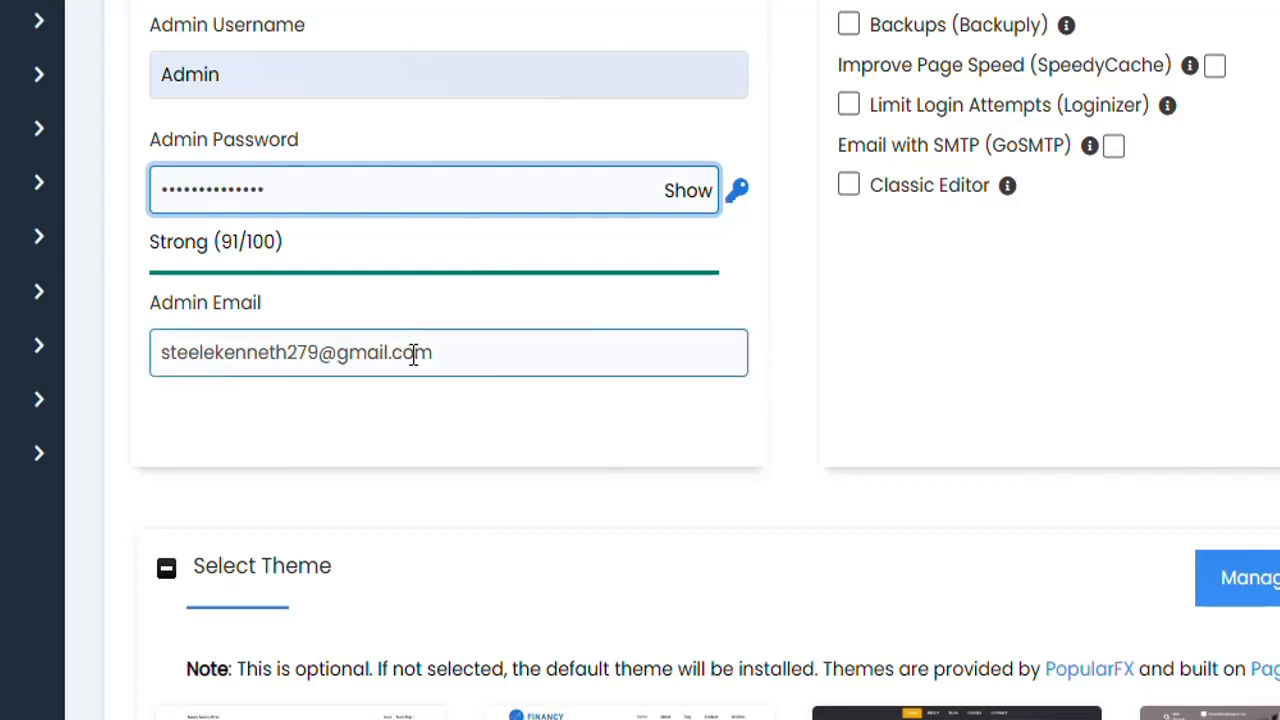
pyautogui.click(468, 351)
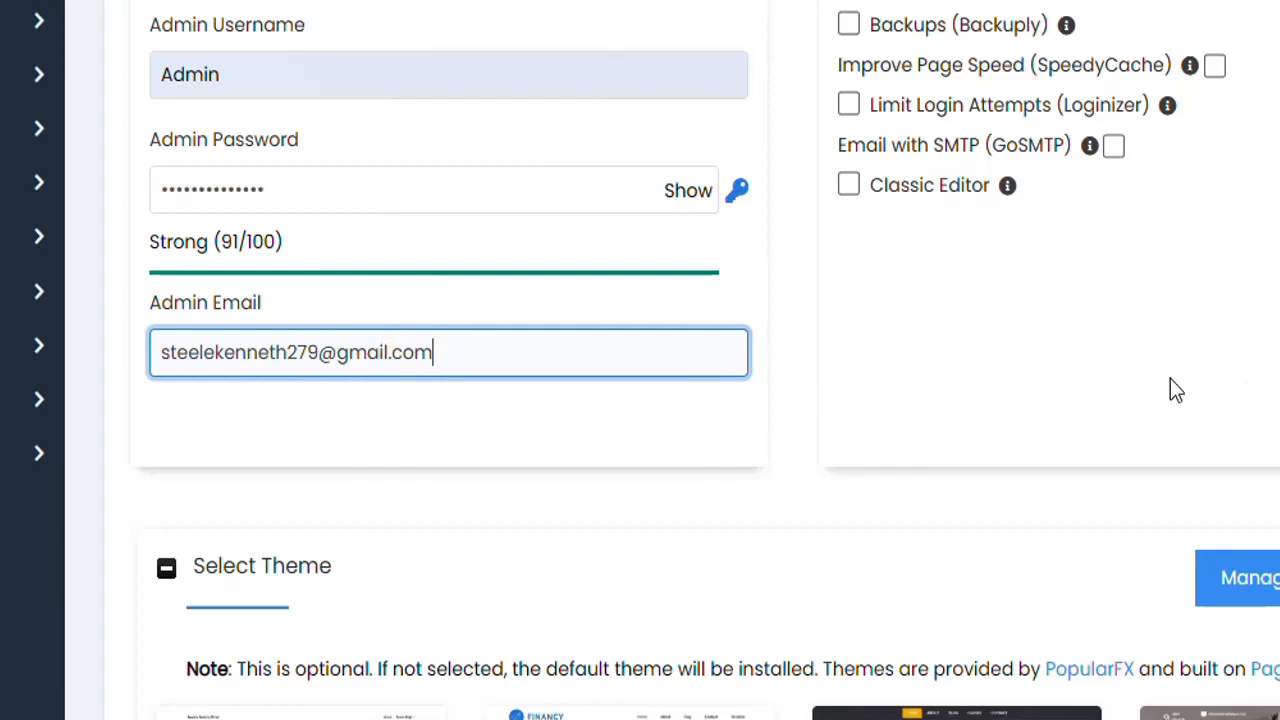
pyautogui.moveTo(1048, 380); pyautogui.dragTo(463, 351)
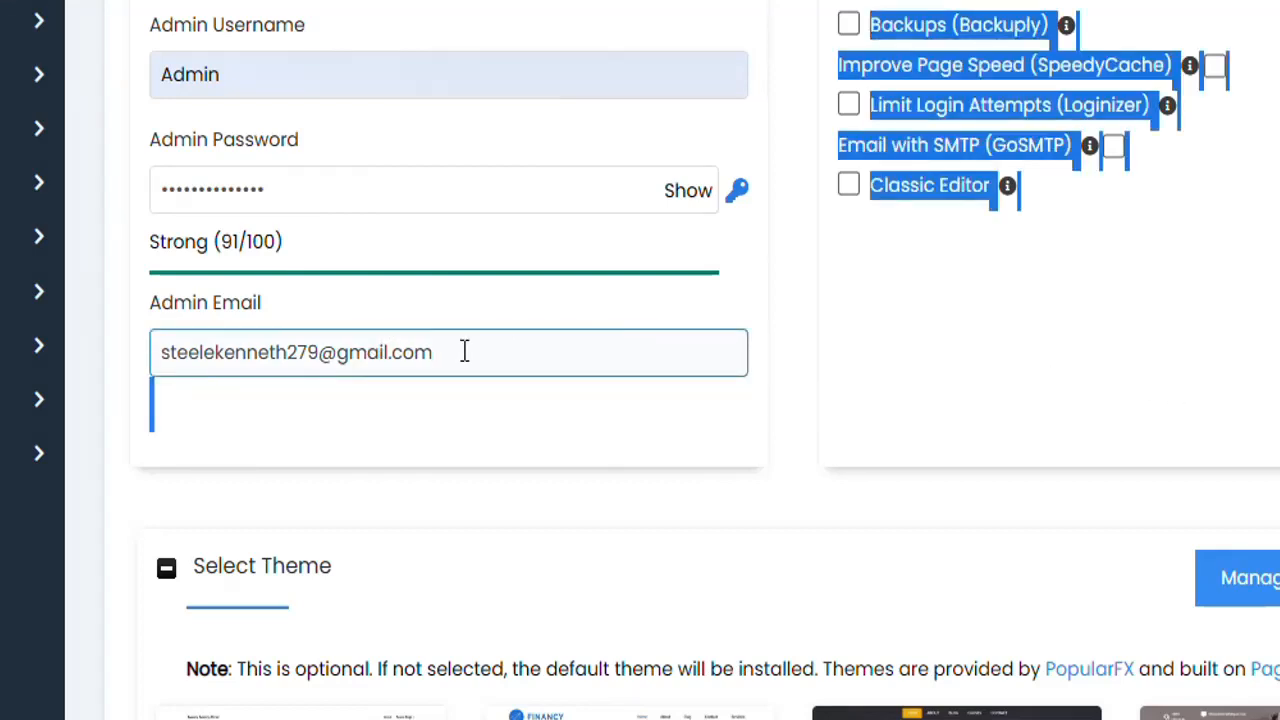
pyautogui.click(961, 352)
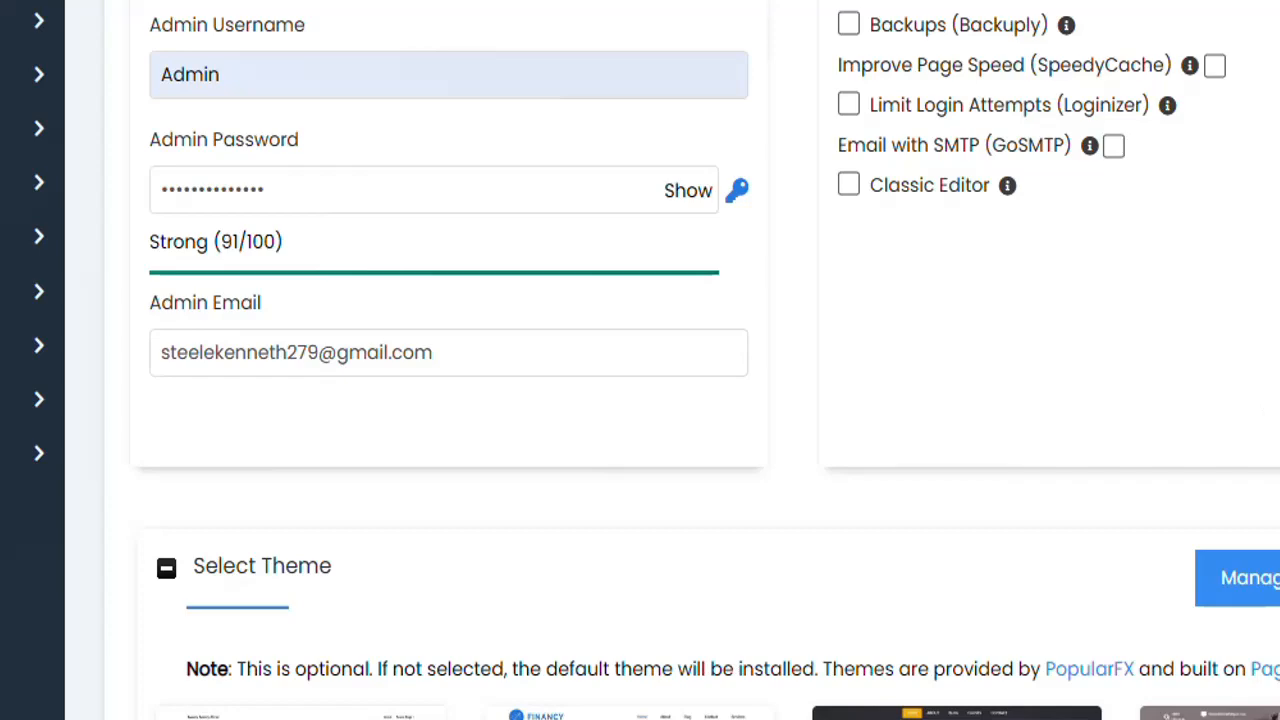
pyautogui.scroll(3, 640, 360)
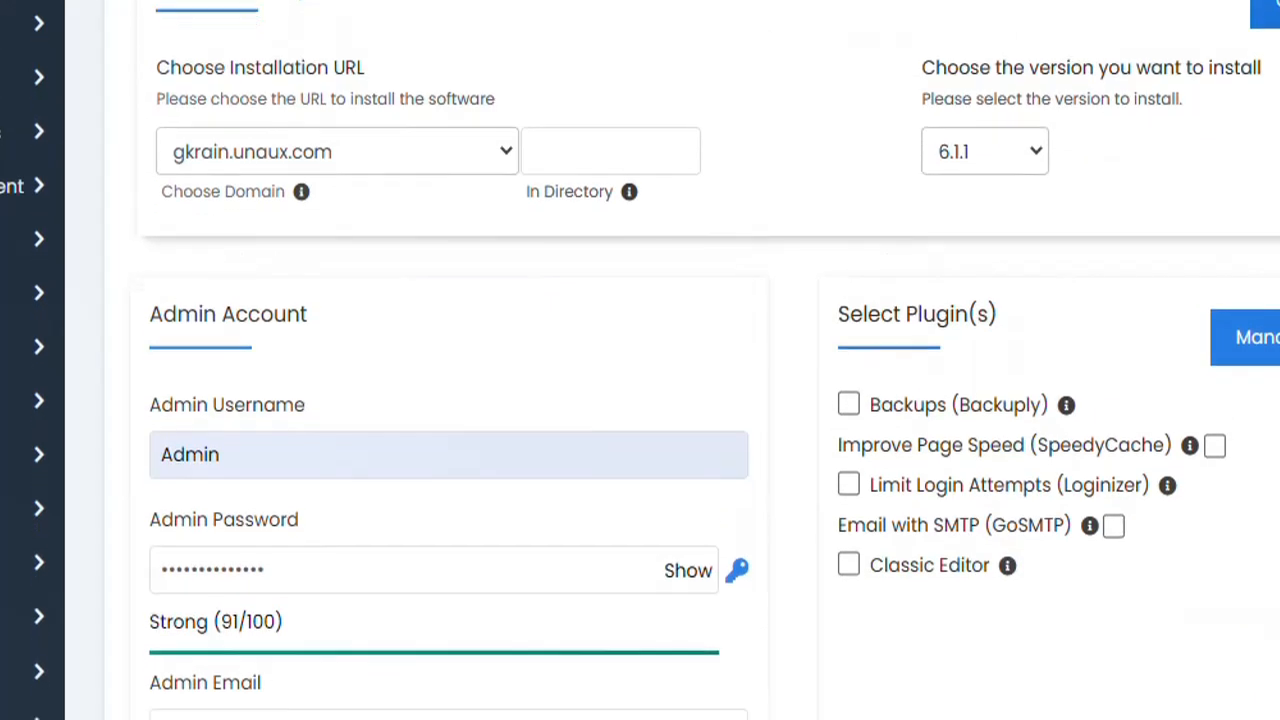
pyautogui.scroll(-4, 640, 360)
pyautogui.scroll(2, 640, 360)
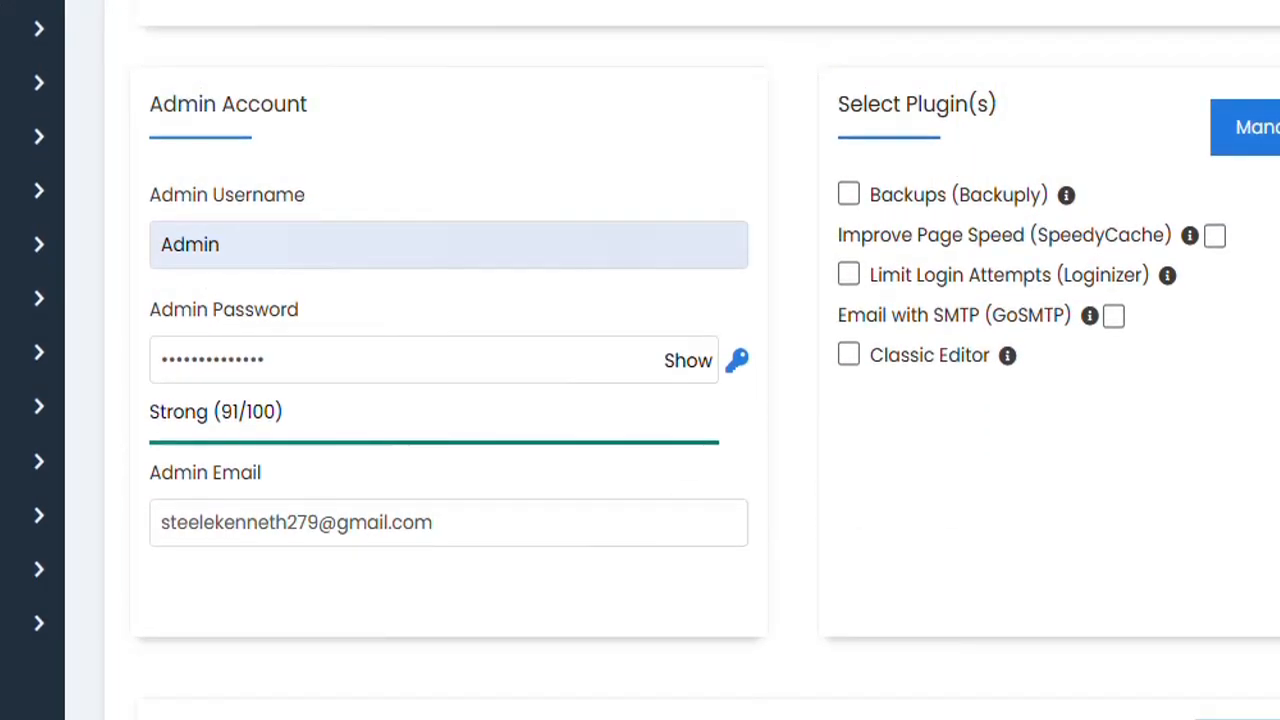
pyautogui.scroll(-7, 640, 360)
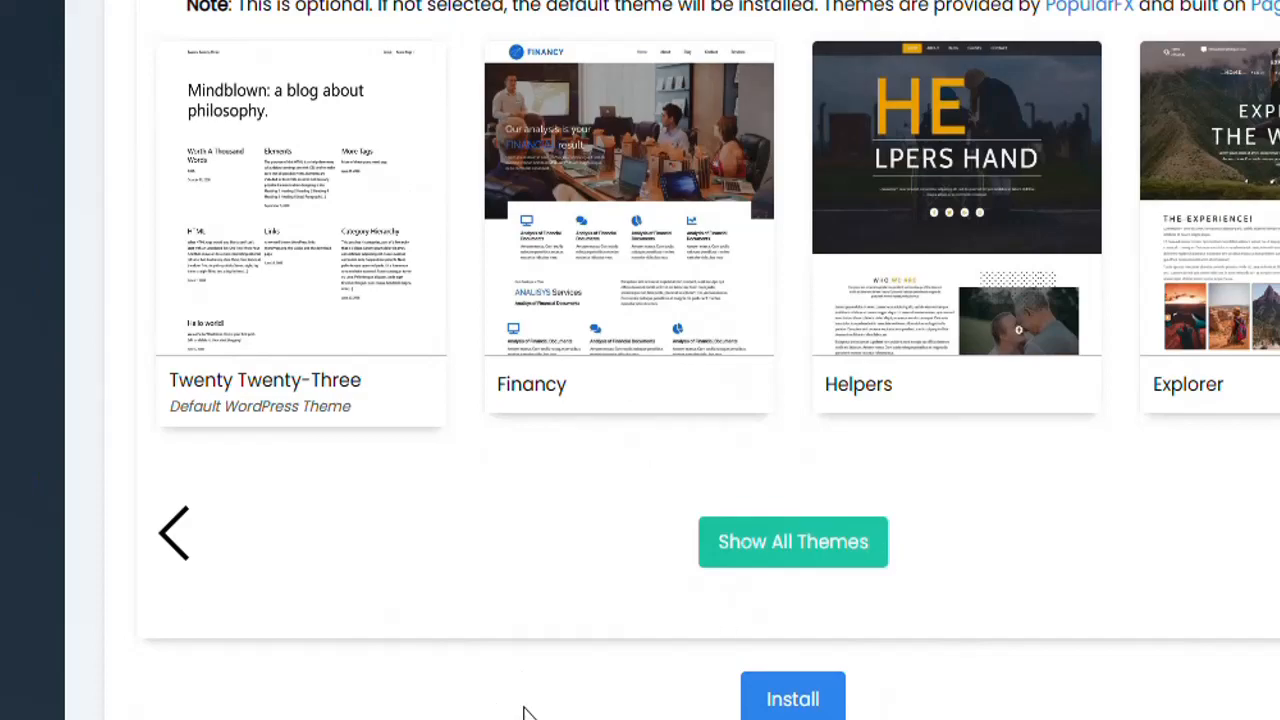
# Install WordPress on gkrain.unaux.com, then open the new site's homepage from the success page.
pyautogui.click(766, 703)
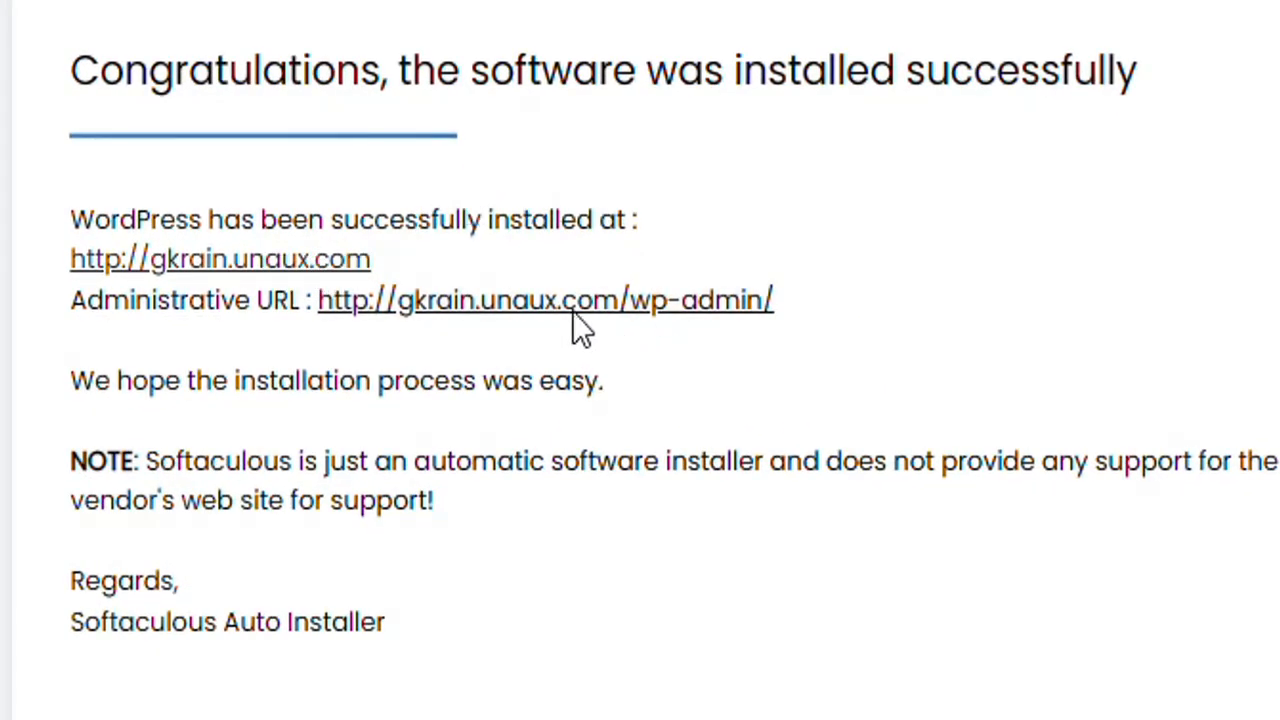
pyautogui.click(313, 262)
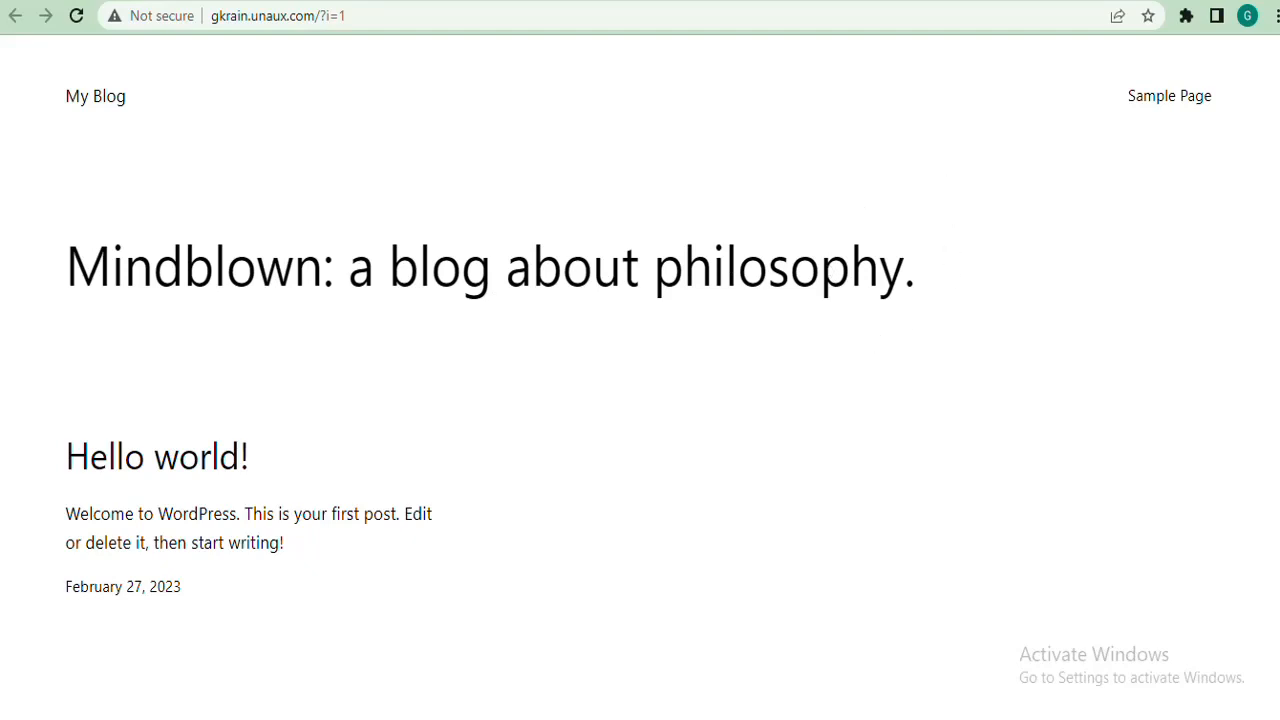
# Open the new site's WordPress dashboard via its Administrative URL, then bring up the Edge blog window.
pyautogui.hotkey('ctrl', 'Tab')
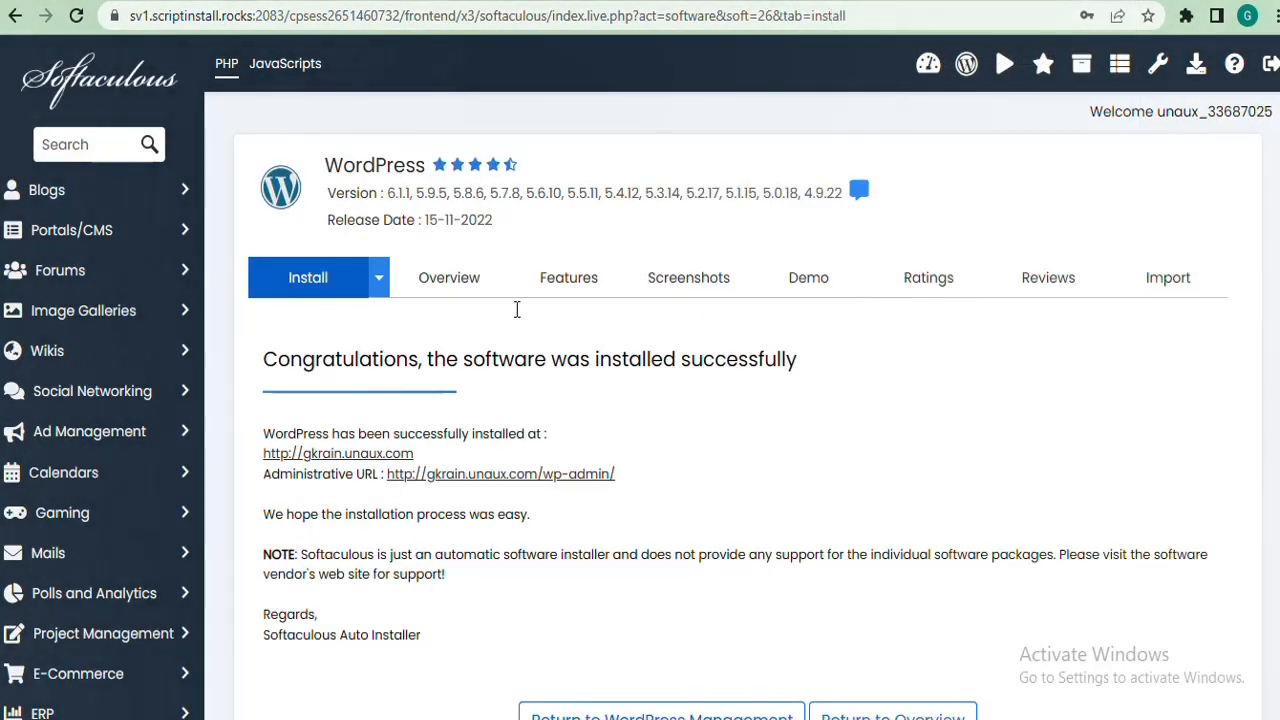
pyautogui.click(502, 476)
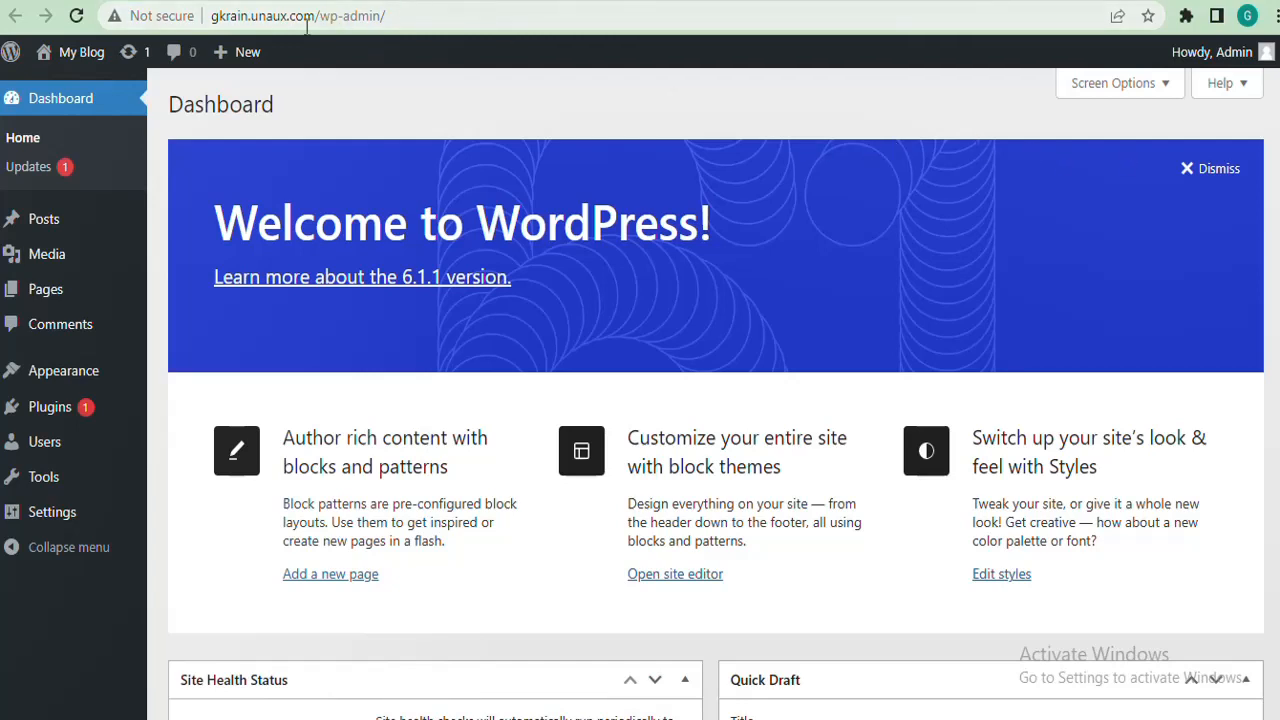
pyautogui.click(436, 17)
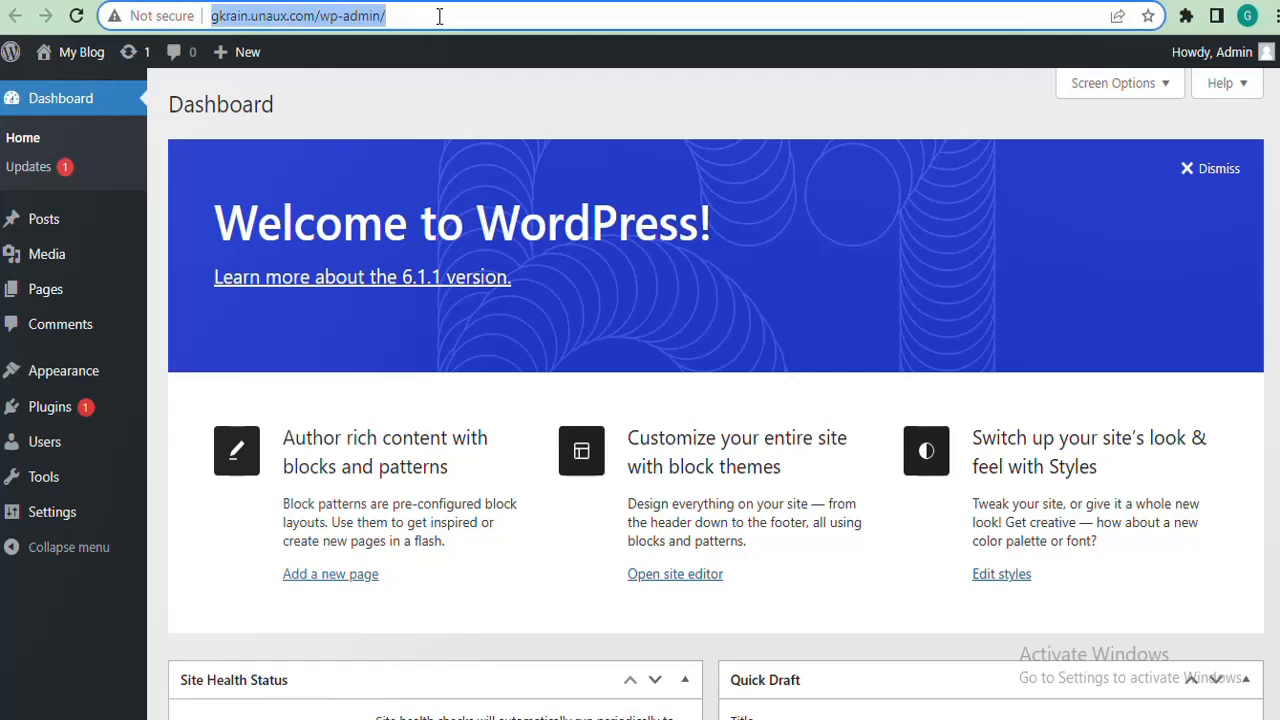
pyautogui.click(439, 16)
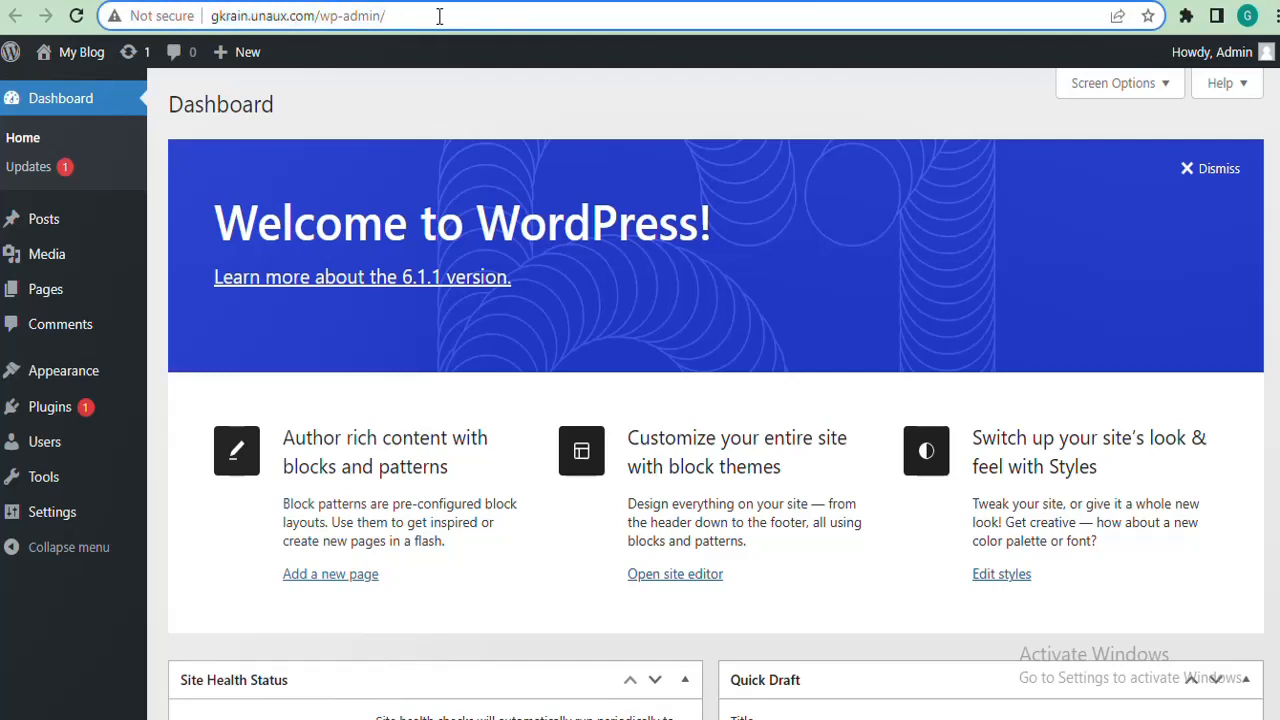
pyautogui.hotkey('shift', 'Left')
pyautogui.hotkey('shift', 'Left')
pyautogui.hotkey('shift', 'Left')
pyautogui.hotkey('shift', 'Left')
pyautogui.hotkey('shift', 'Left')
pyautogui.hotkey('shift', 'Left')
pyautogui.hotkey('shift', 'Left')
pyautogui.hotkey('shift', 'Left')
pyautogui.hotkey('shift', 'Left')
pyautogui.hotkey('shift', 'Left')
pyautogui.hotkey('shift', 'Left')
pyautogui.hotkey('shift', 'Left')
pyautogui.hotkey('shift', 'Left')
pyautogui.hotkey('shift', 'Left')
pyautogui.hotkey('shift', 'Left')
pyautogui.hotkey('shift', 'Left')
pyautogui.hotkey('shift', 'Left')
pyautogui.hotkey('shift', 'Left')
pyautogui.hotkey('shift', 'Left')
pyautogui.hotkey('shift', 'Left')
pyautogui.hotkey('shift', 'Left')
pyautogui.hotkey('ctrl', 'c')
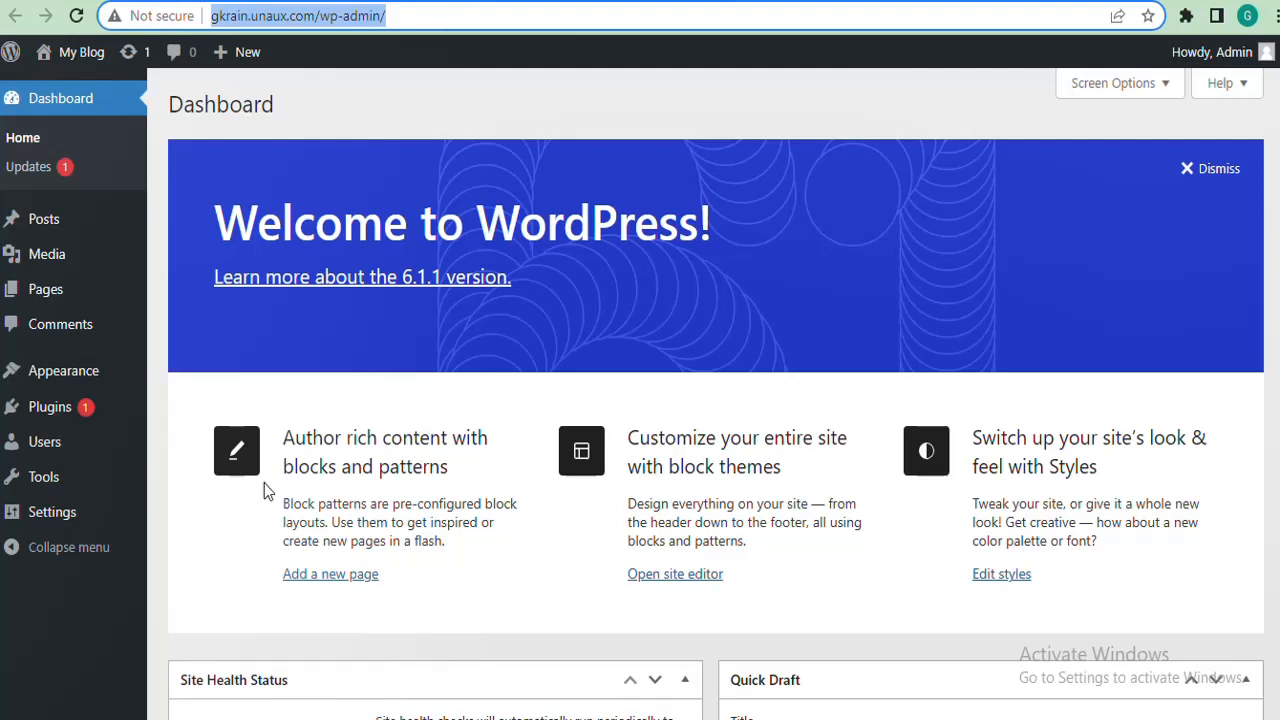
pyautogui.click(256, 663)
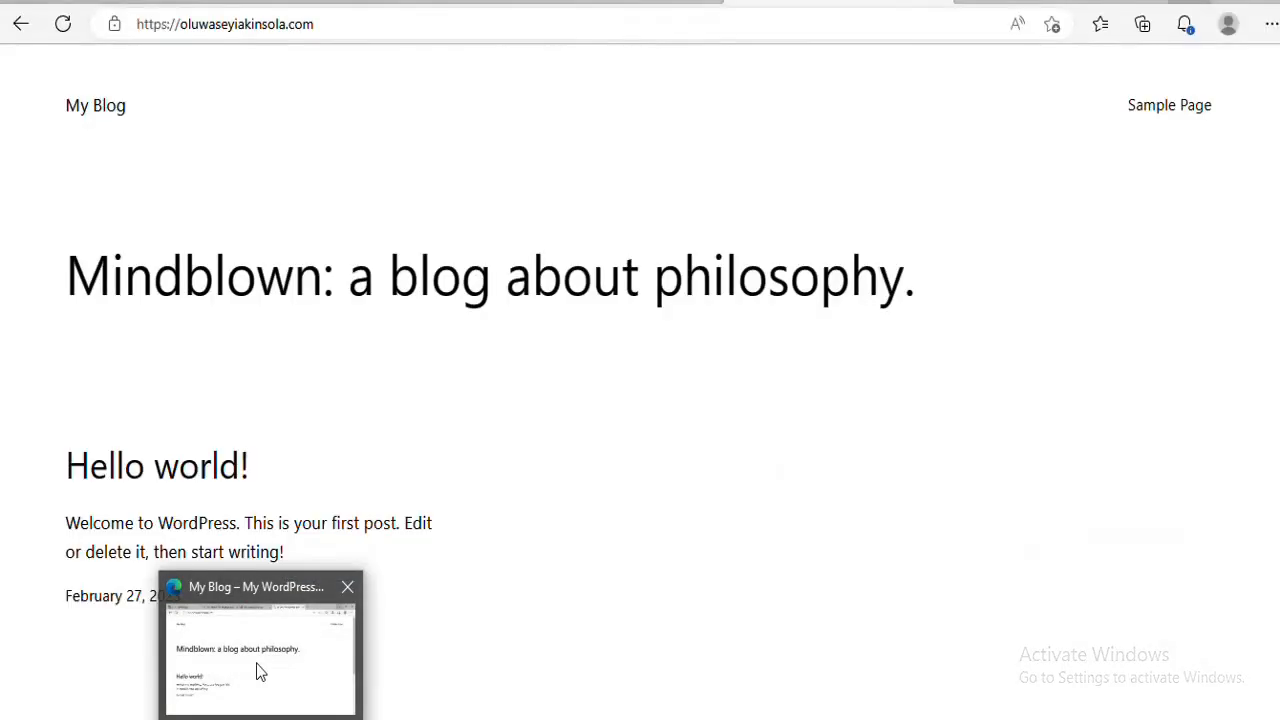
pyautogui.click(893, 37)
pyautogui.hotkey('ctrl', 'v')
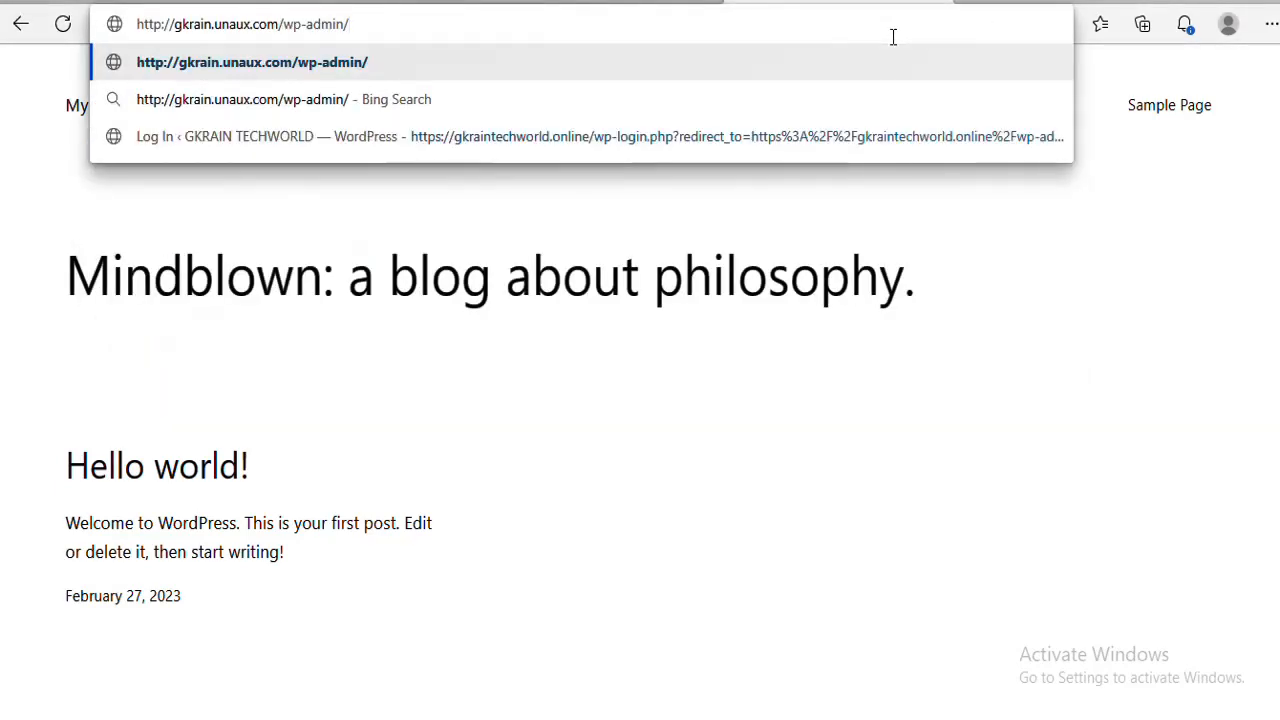
pyautogui.press('Return')
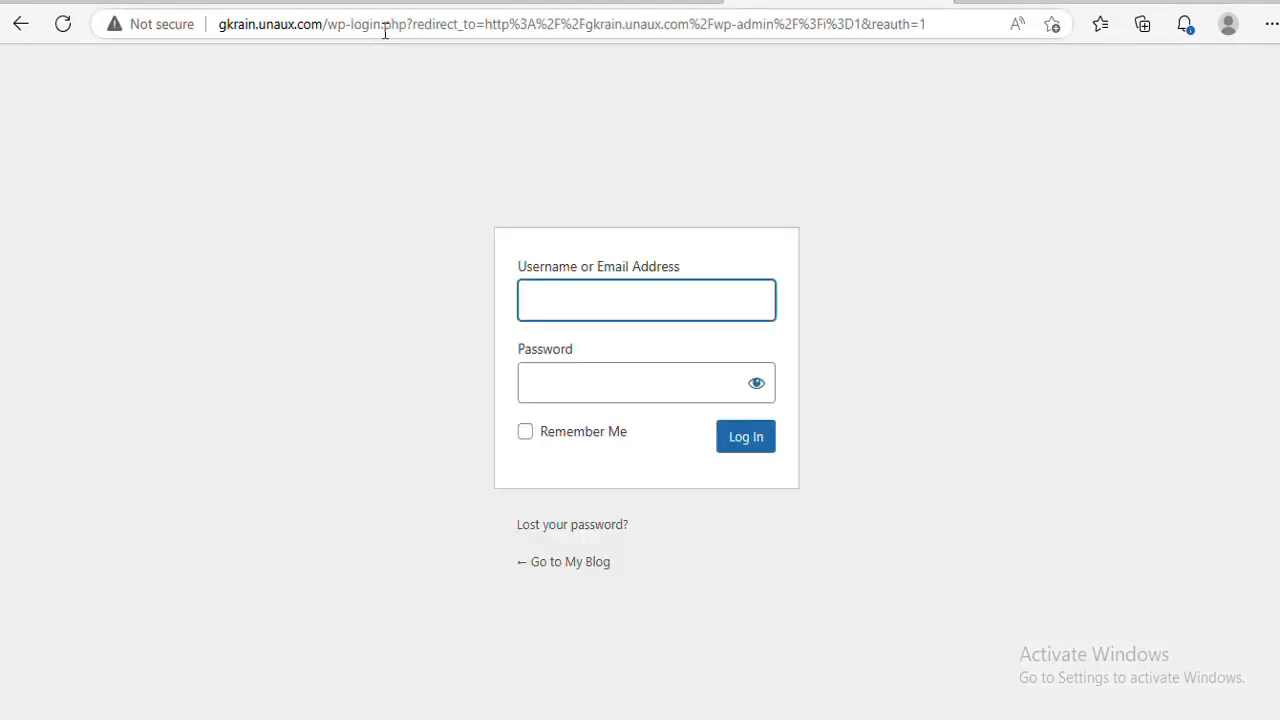
pyautogui.click(288, 25)
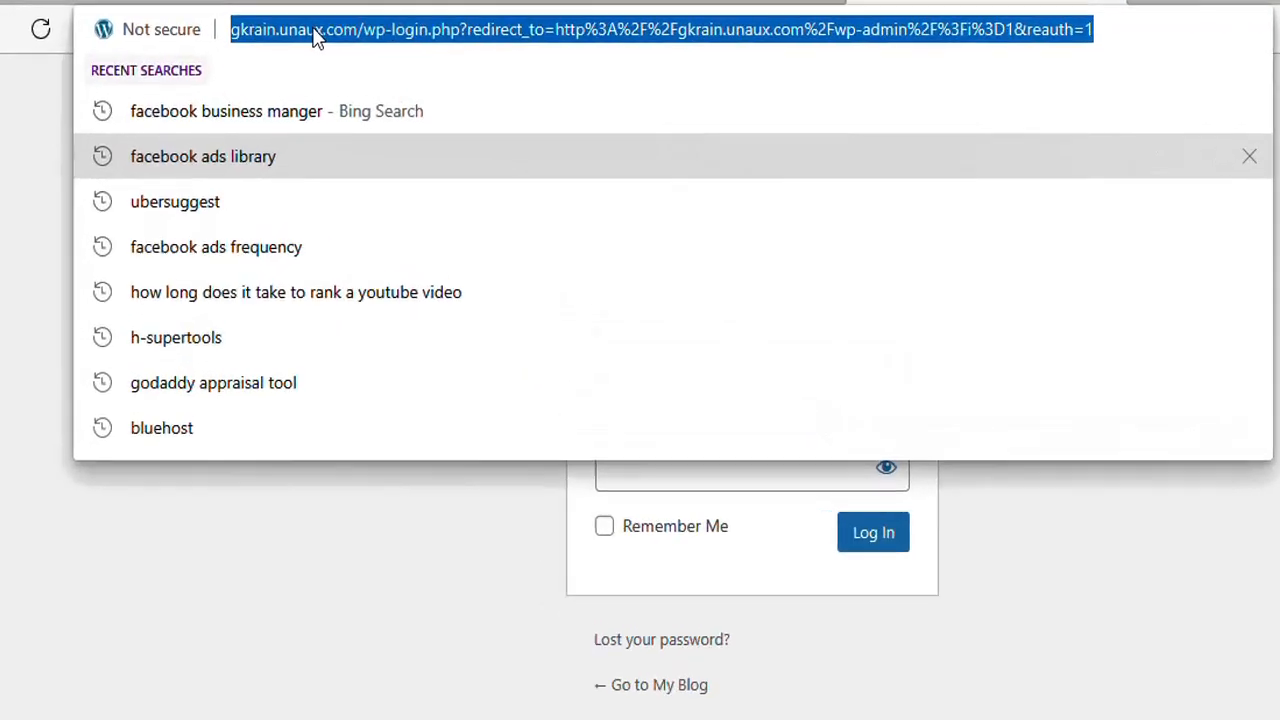
pyautogui.hotkey('ctrl', 'v')
pyautogui.press('BackSpace')
pyautogui.press('BackSpace')
pyautogui.press('BackSpace')
pyautogui.press('BackSpace')
pyautogui.press('BackSpace')
pyautogui.press('BackSpace')
pyautogui.press('BackSpace')
pyautogui.press('BackSpace')
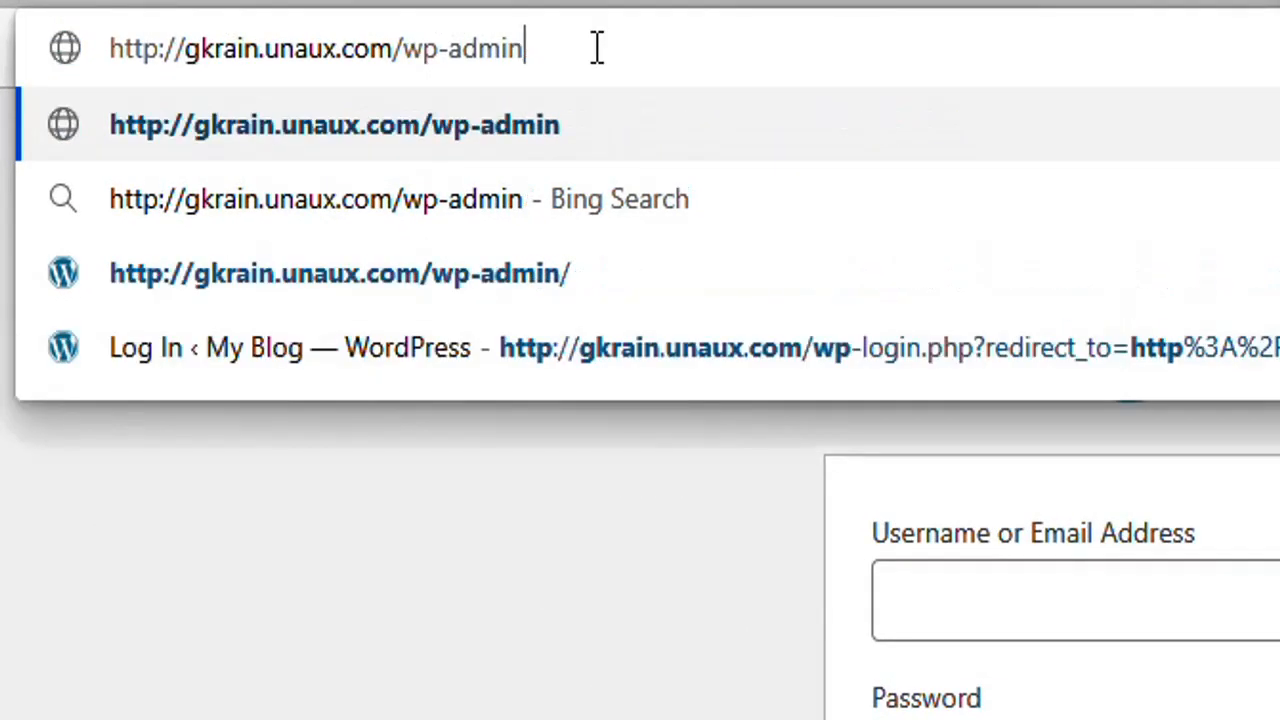
pyautogui.press('BackSpace')
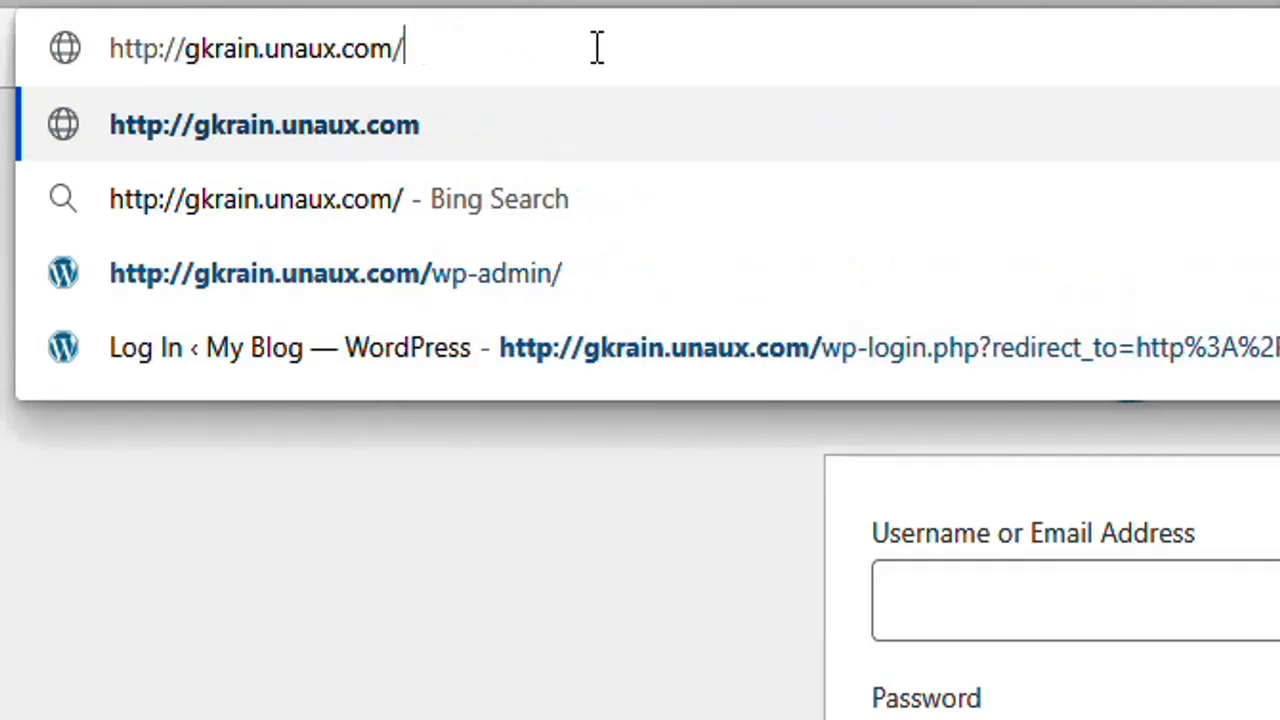
pyautogui.write('w')
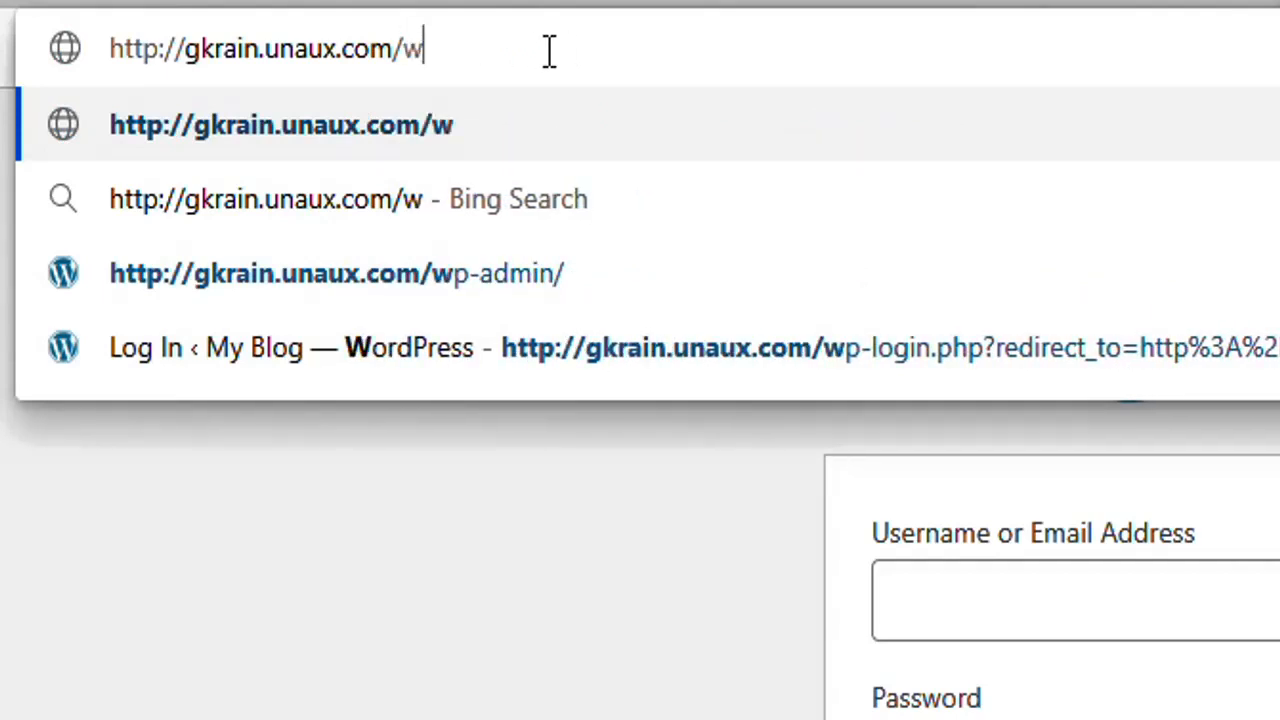
pyautogui.write('p-admin')
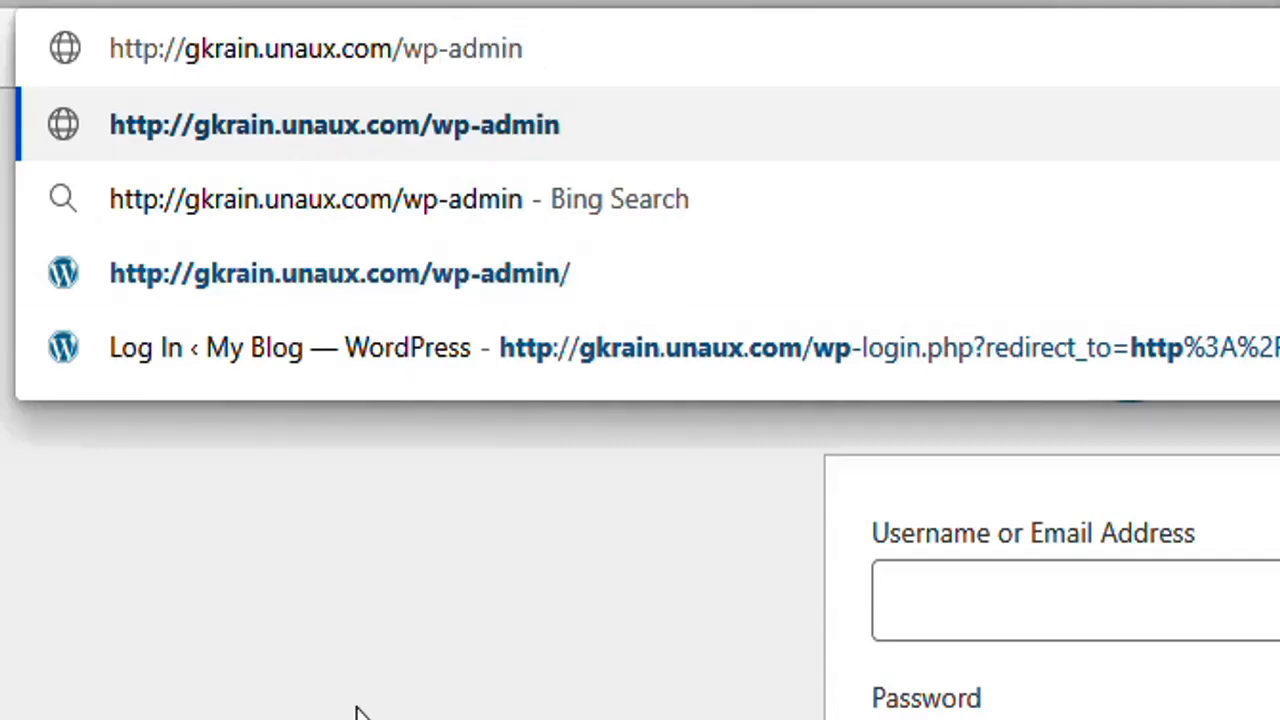
pyautogui.press('Return')
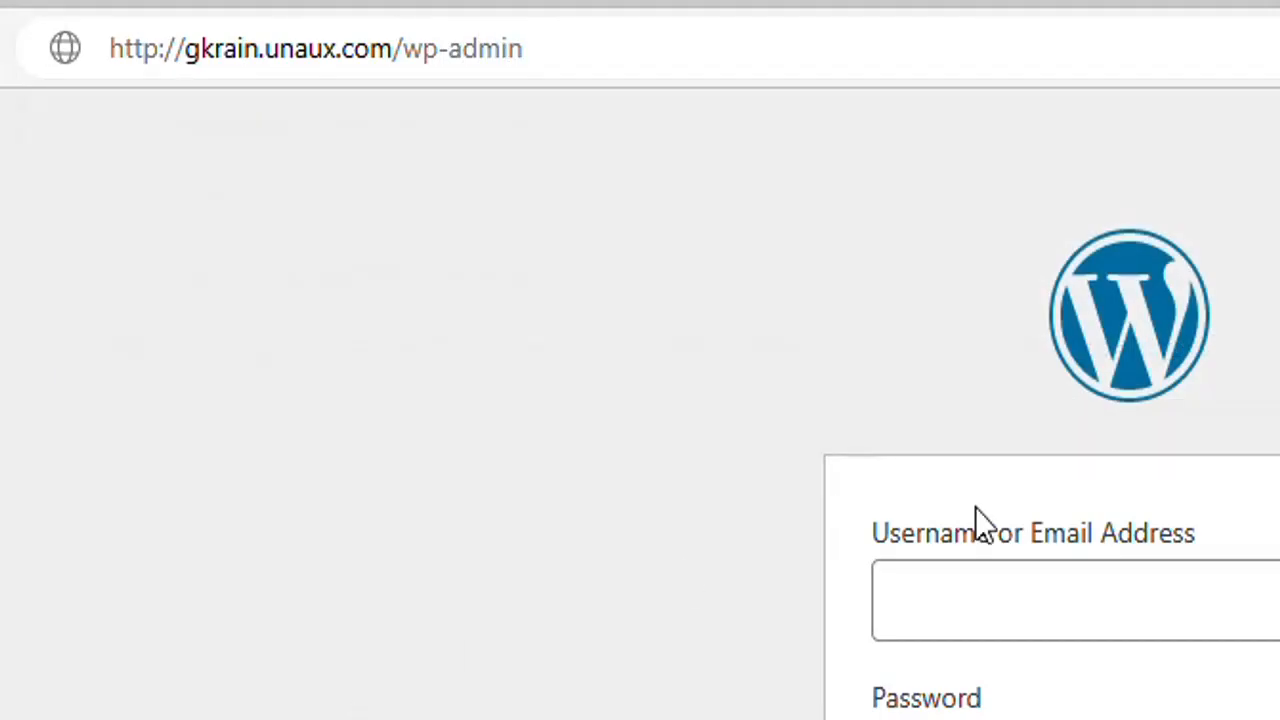
pyautogui.click(977, 612)
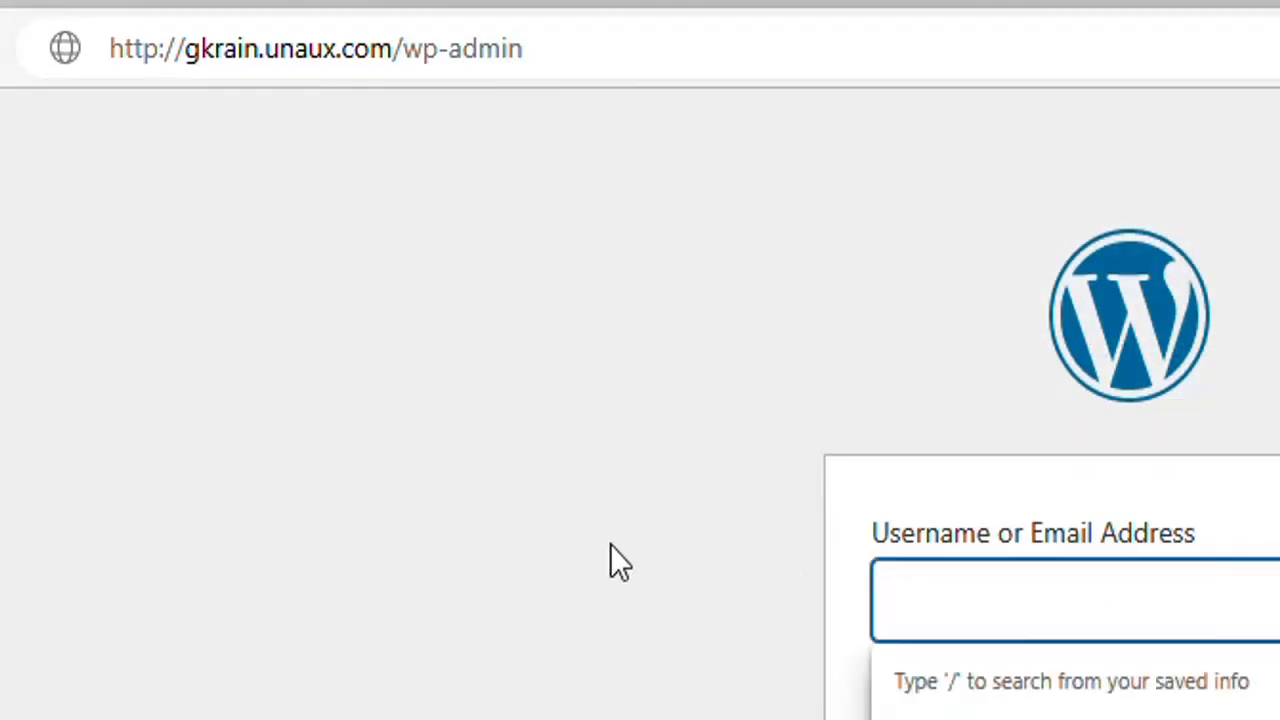
pyautogui.tripleClick(925, 540)
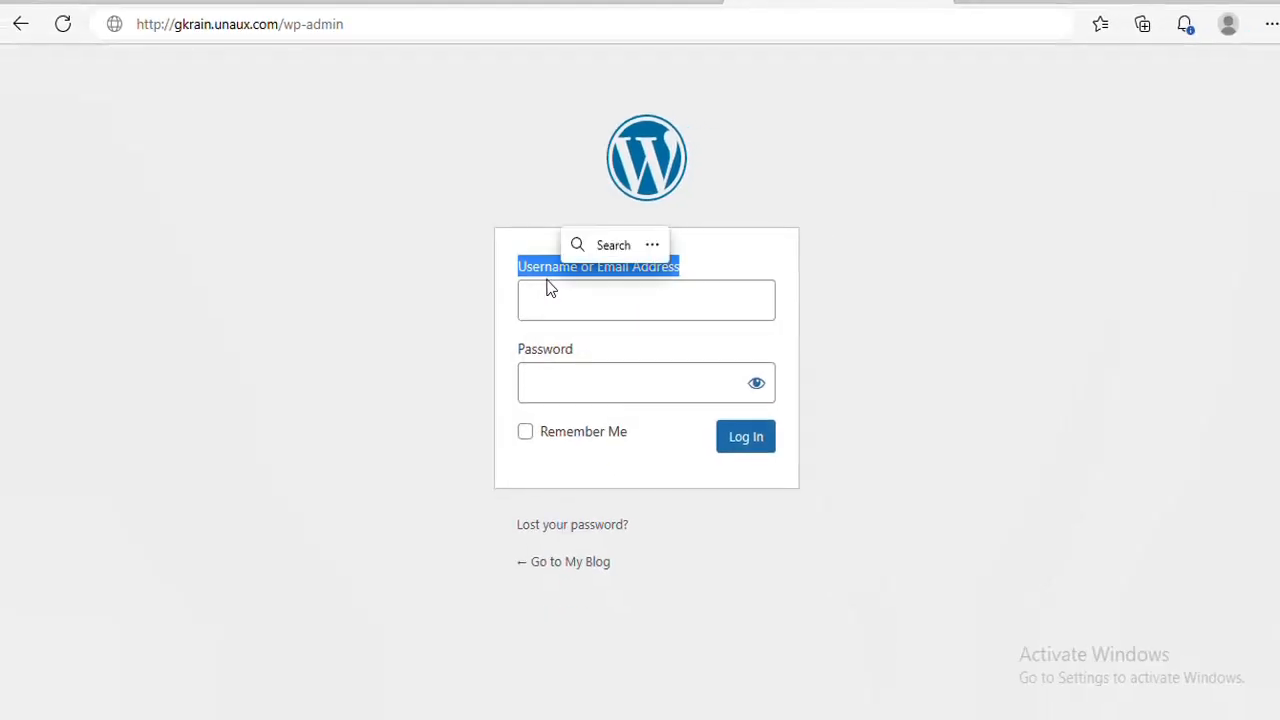
pyautogui.click(548, 290)
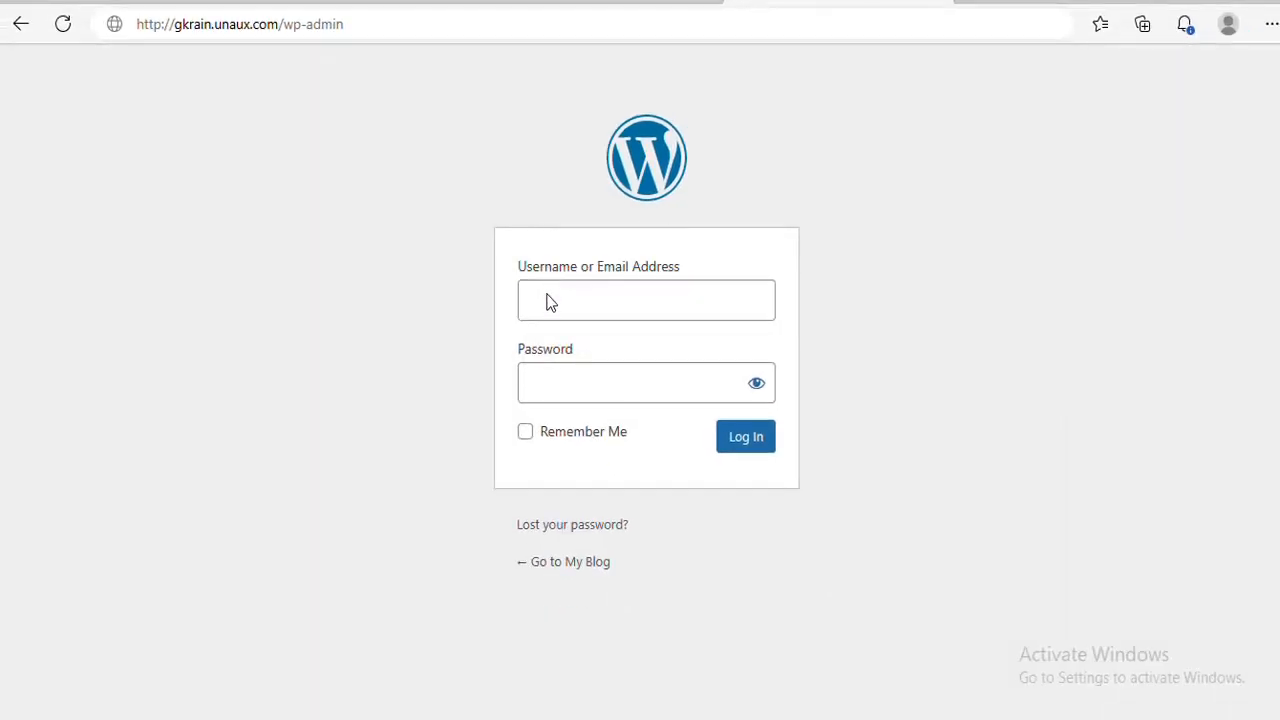
# Log in with username Admin and the admin password, declining Edge's offer to save it.
pyautogui.click(551, 301)
pyautogui.write('Admin')
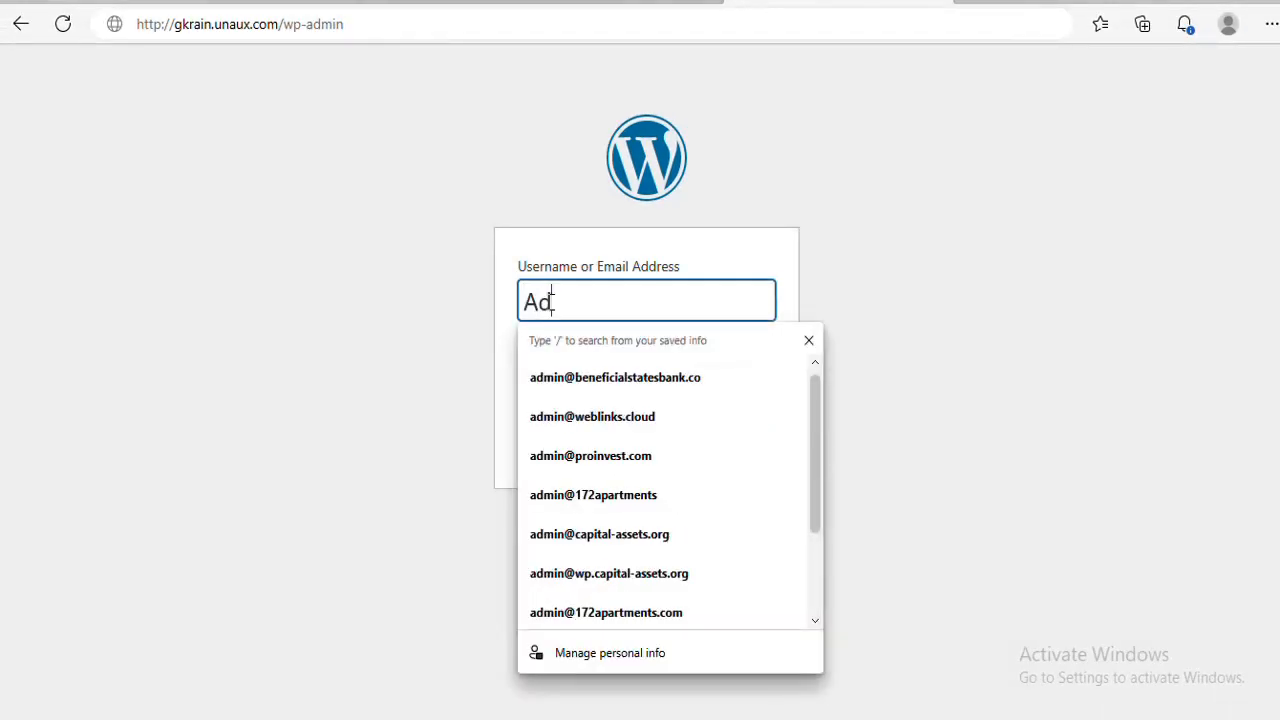
pyautogui.click(390, 400)
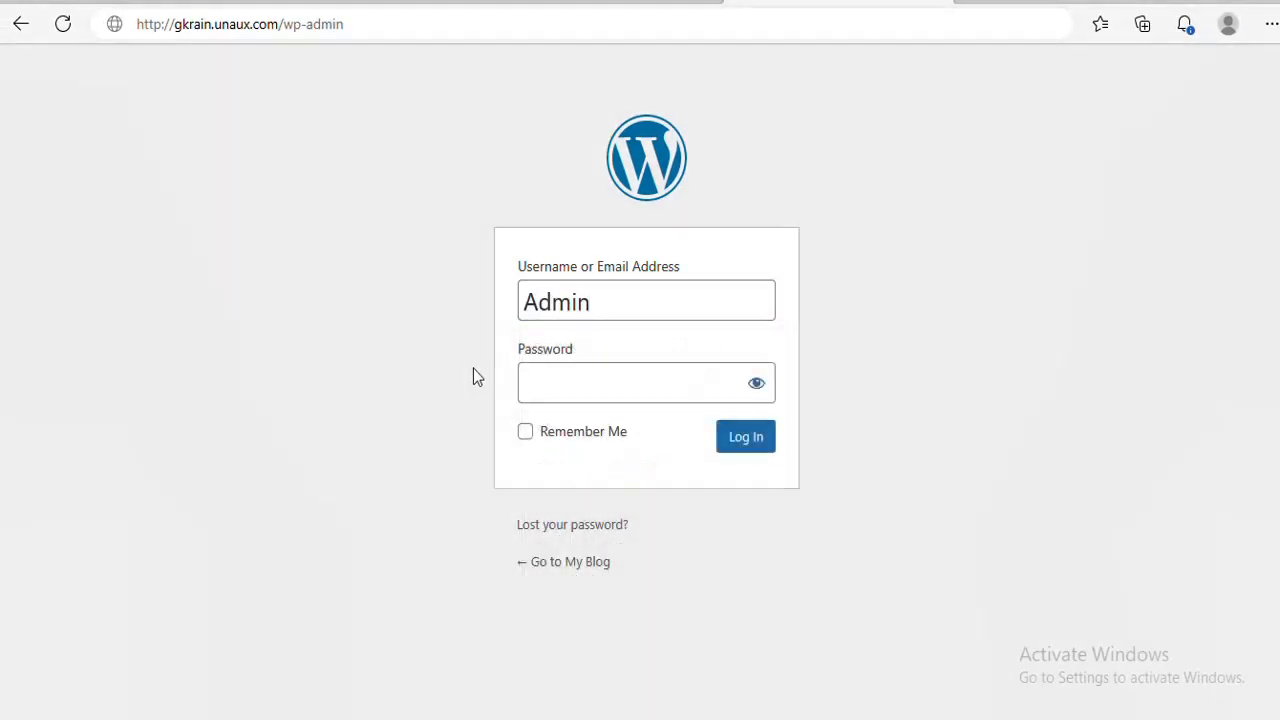
pyautogui.click(757, 390)
pyautogui.click(757, 390)
pyautogui.click(714, 380)
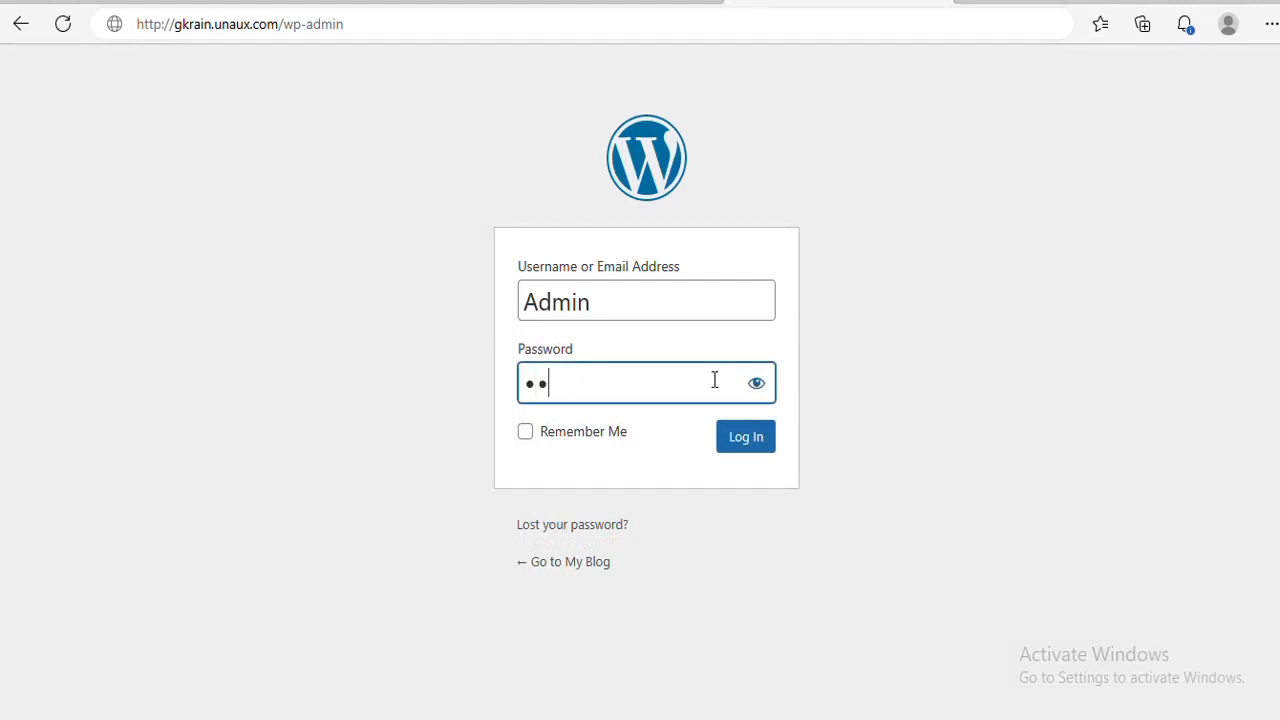
pyautogui.click(746, 450)
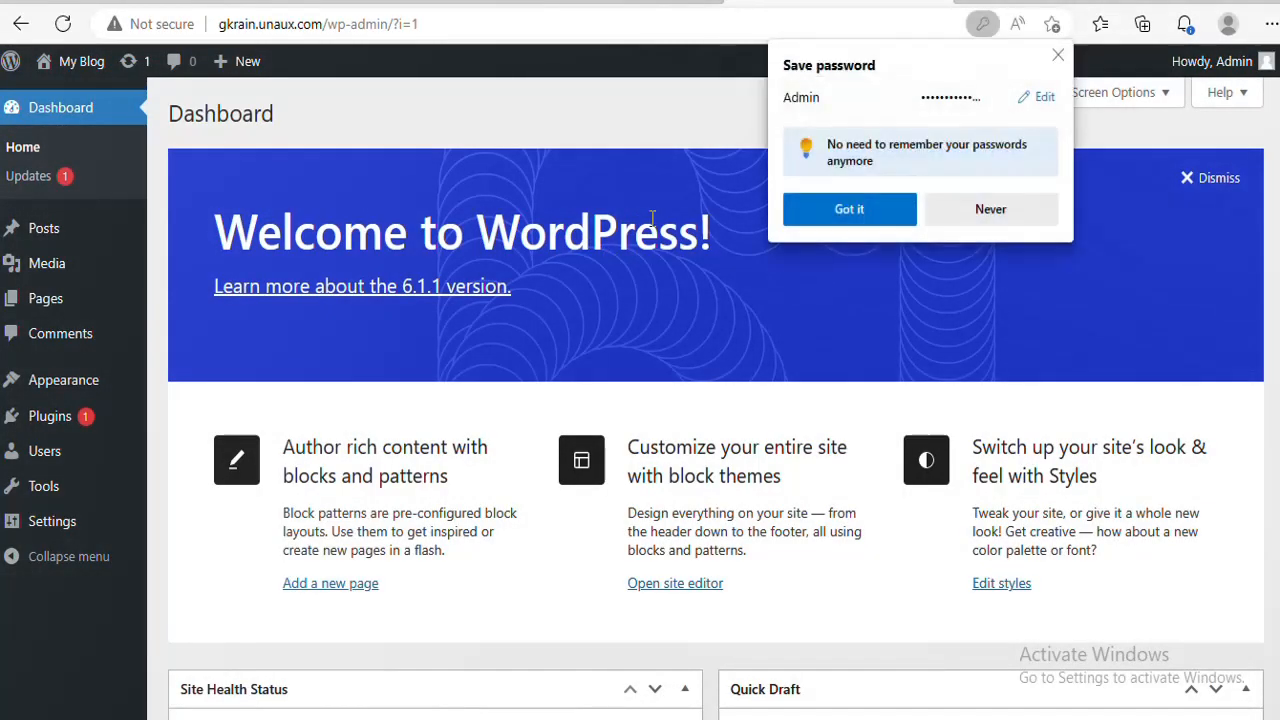
pyautogui.click(988, 212)
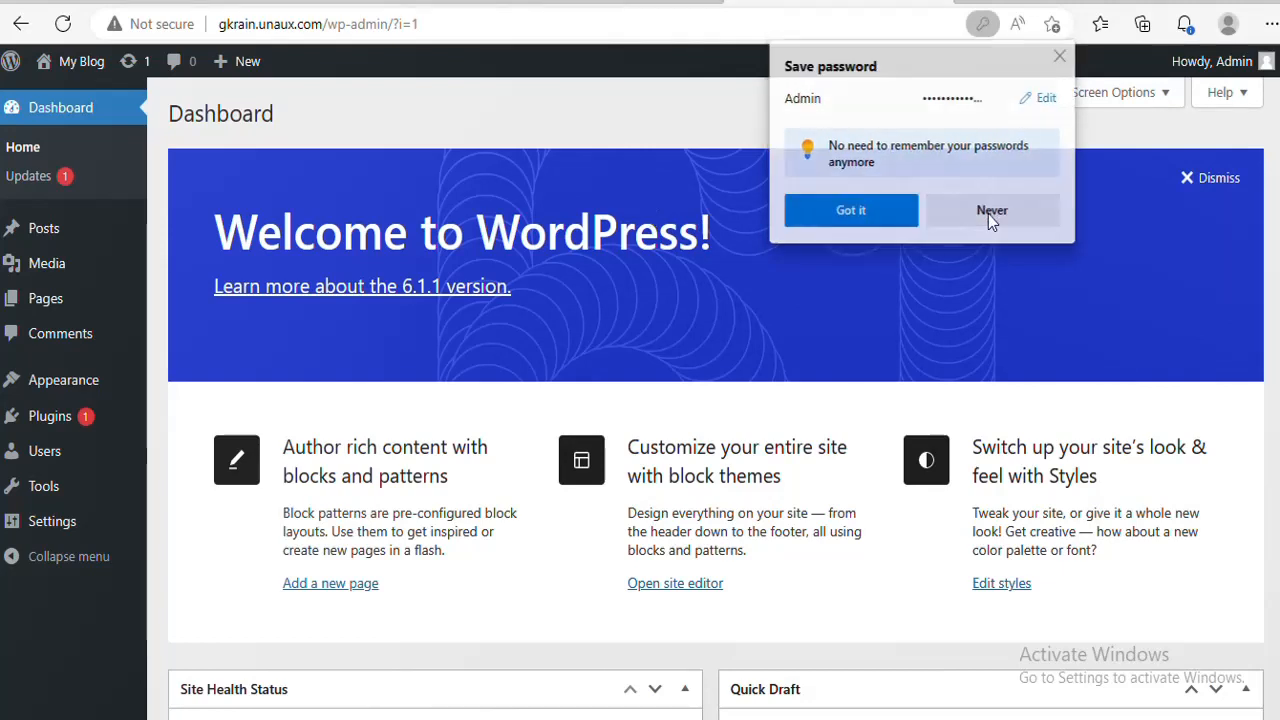